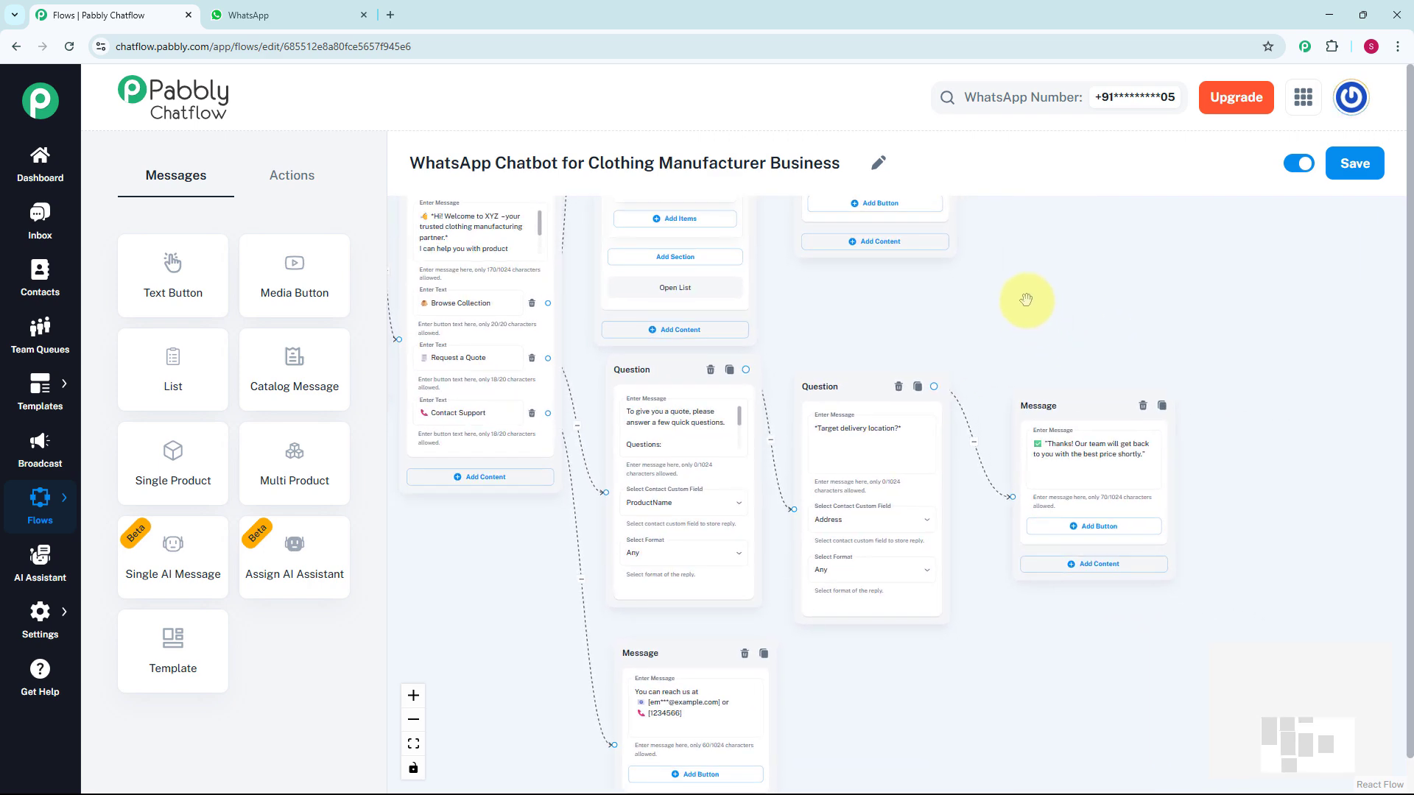
# Step: Examine the finished clothing manufacturer chatbot flow, covering its start block, catalog list, quote questions and contact support message
pyautogui.scroll(-2, 1024, 298)
pyautogui.scroll(5, 1014, 347)
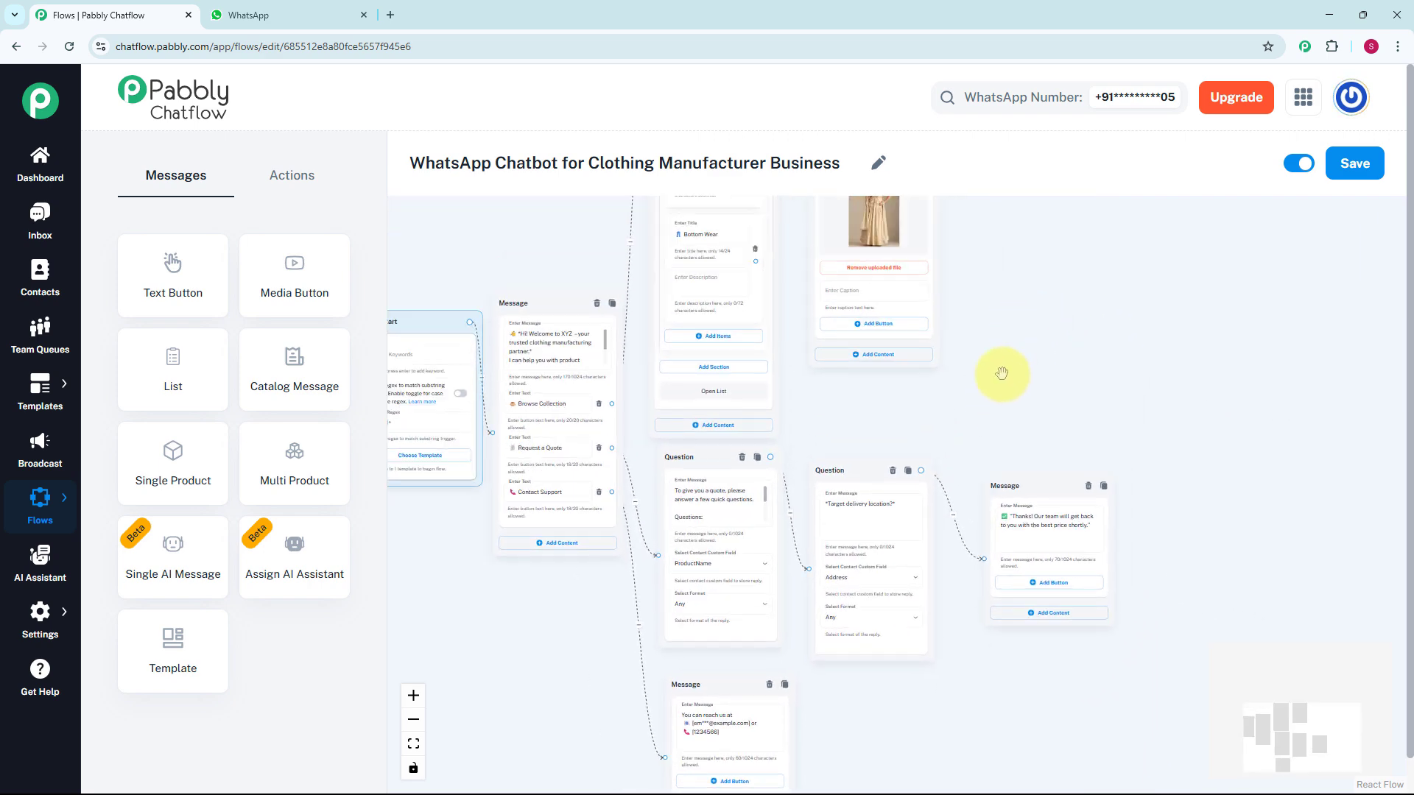
pyautogui.scroll(5, 972, 457)
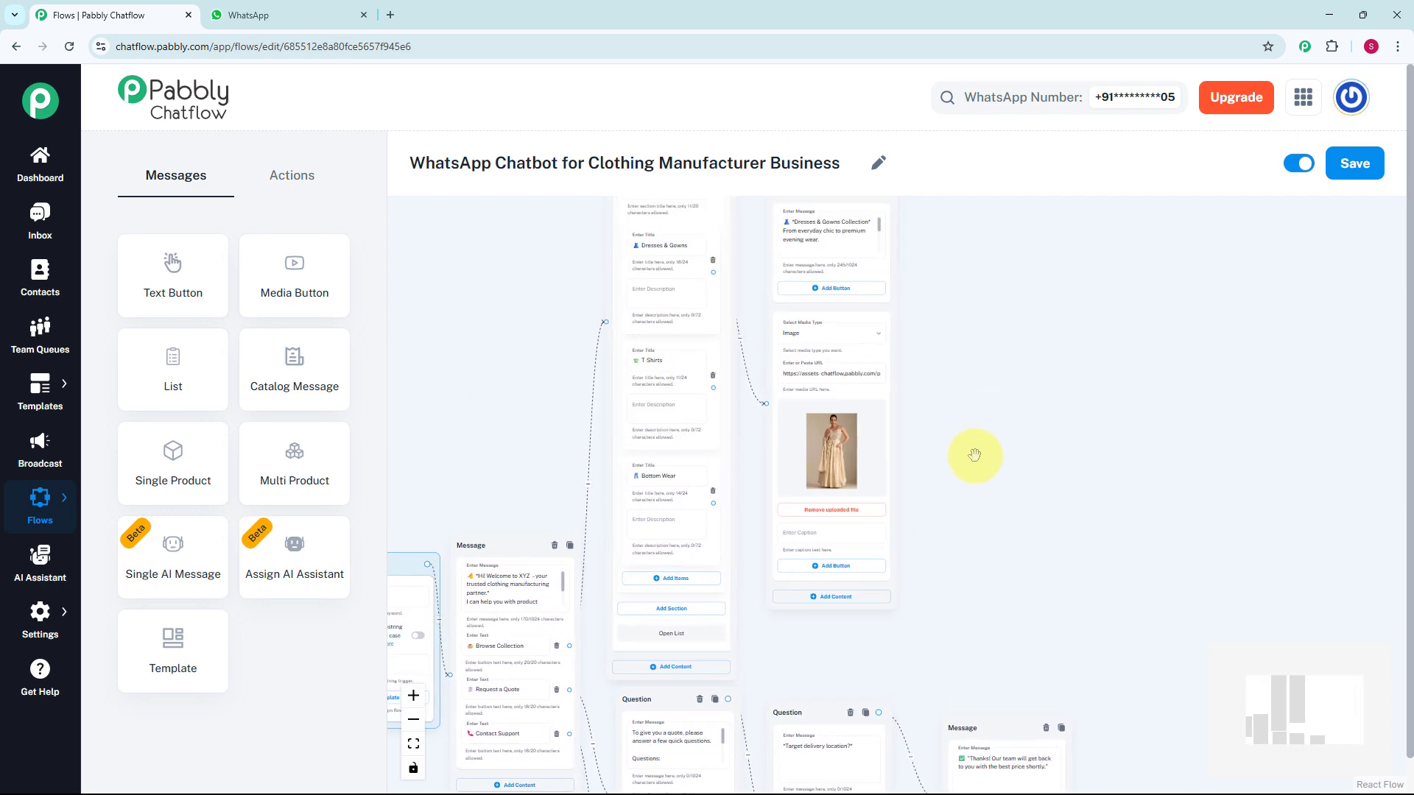
pyautogui.scroll(3, 1024, 530)
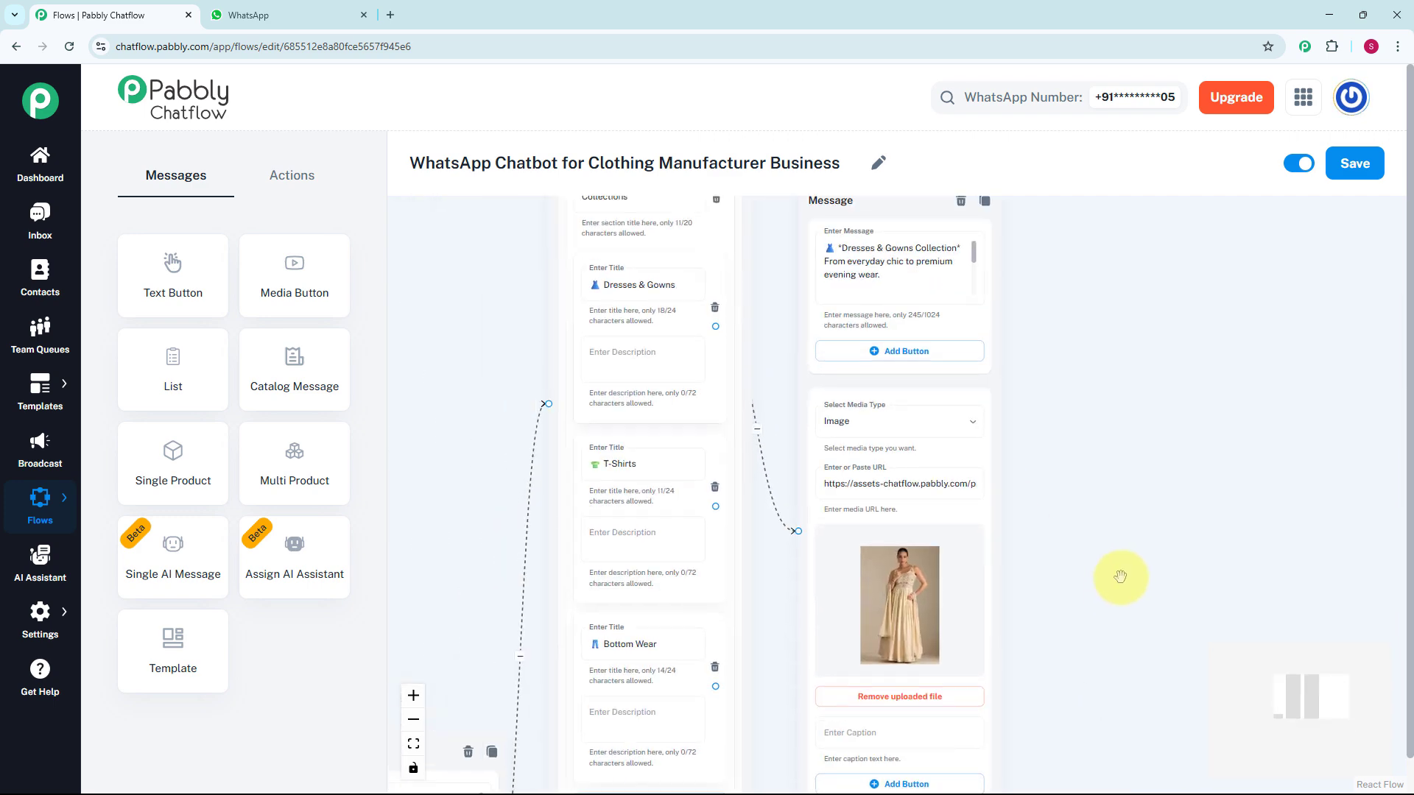
pyautogui.scroll(3, 1086, 496)
pyautogui.scroll(2, 1113, 566)
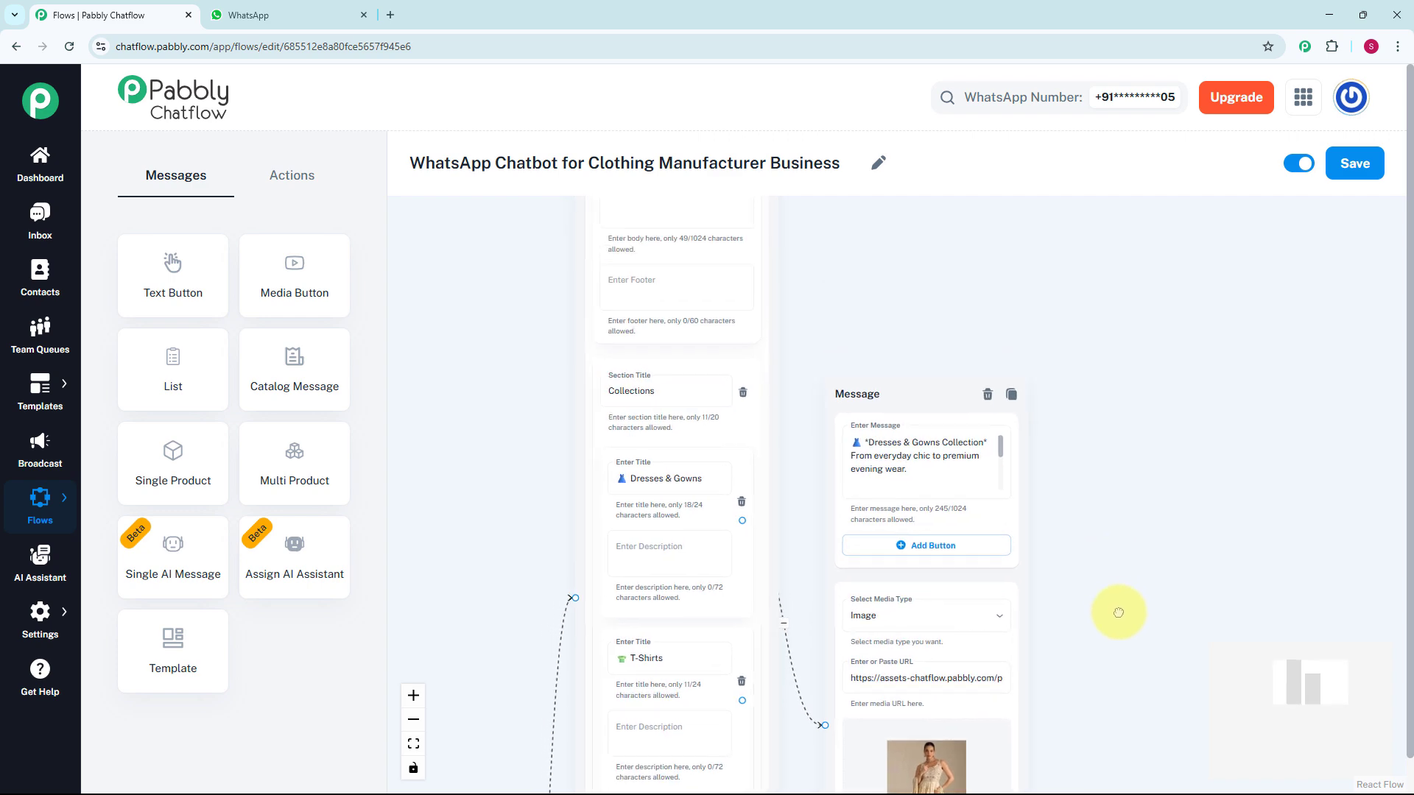
pyautogui.scroll(-3, 1124, 571)
pyautogui.scroll(-6, 1125, 569)
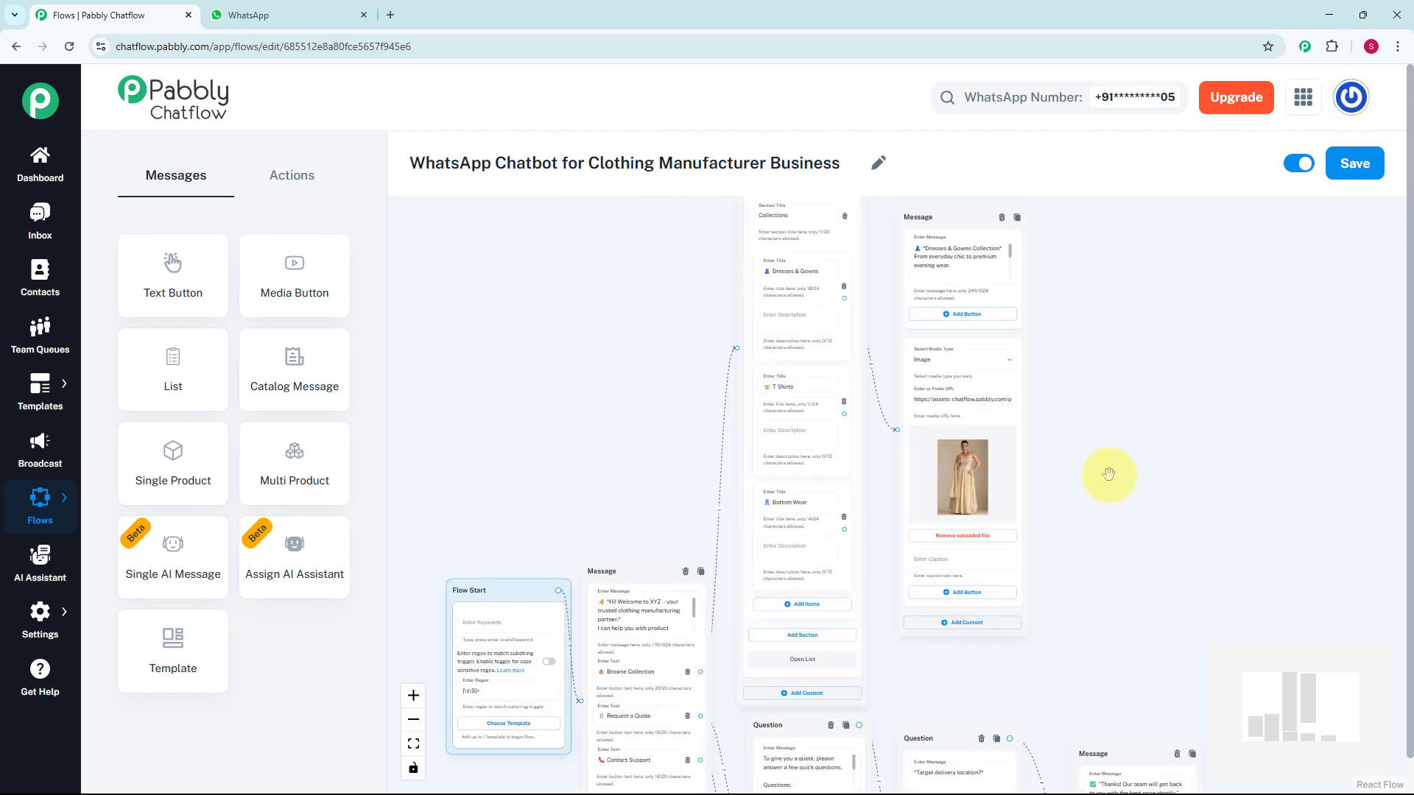
pyautogui.scroll(3, 1077, 384)
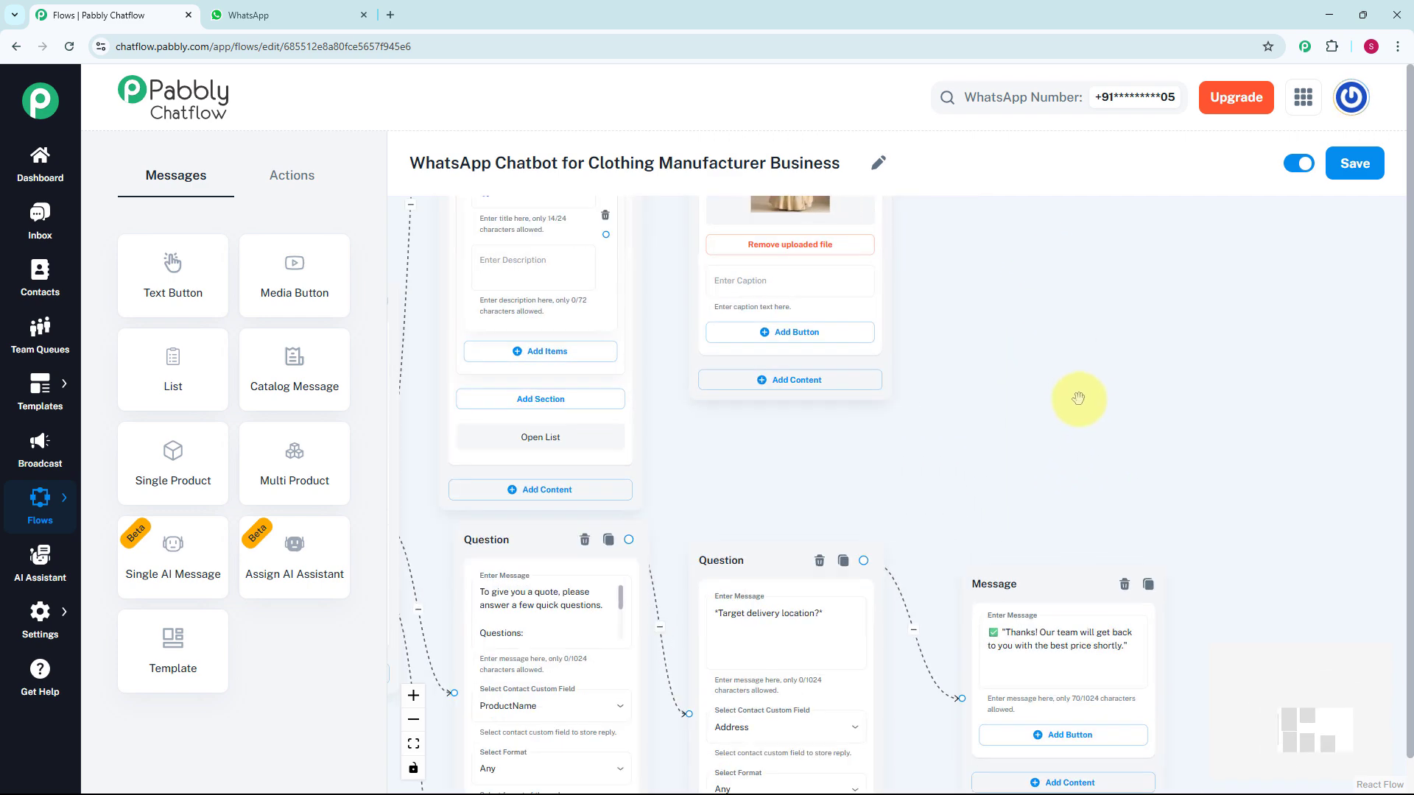
pyautogui.moveTo(1091, 417); pyautogui.dragTo(1234, 314)
# Step: Switch to WhatsApp, send Hello to the test number, and browse the collection list to choose Dresses & Gowns
pyautogui.hotkey('ctrl', 'Tab')
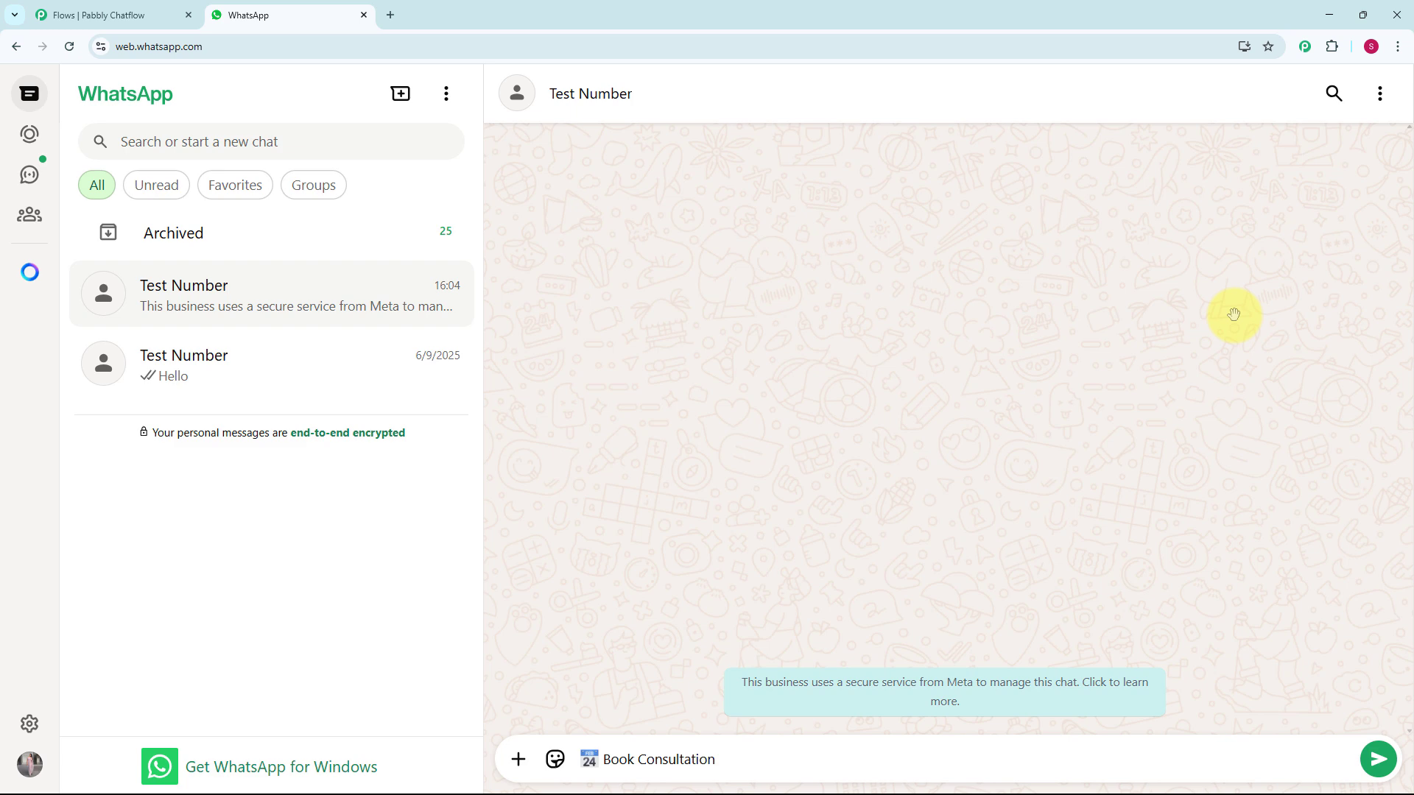
pyautogui.press('Return')
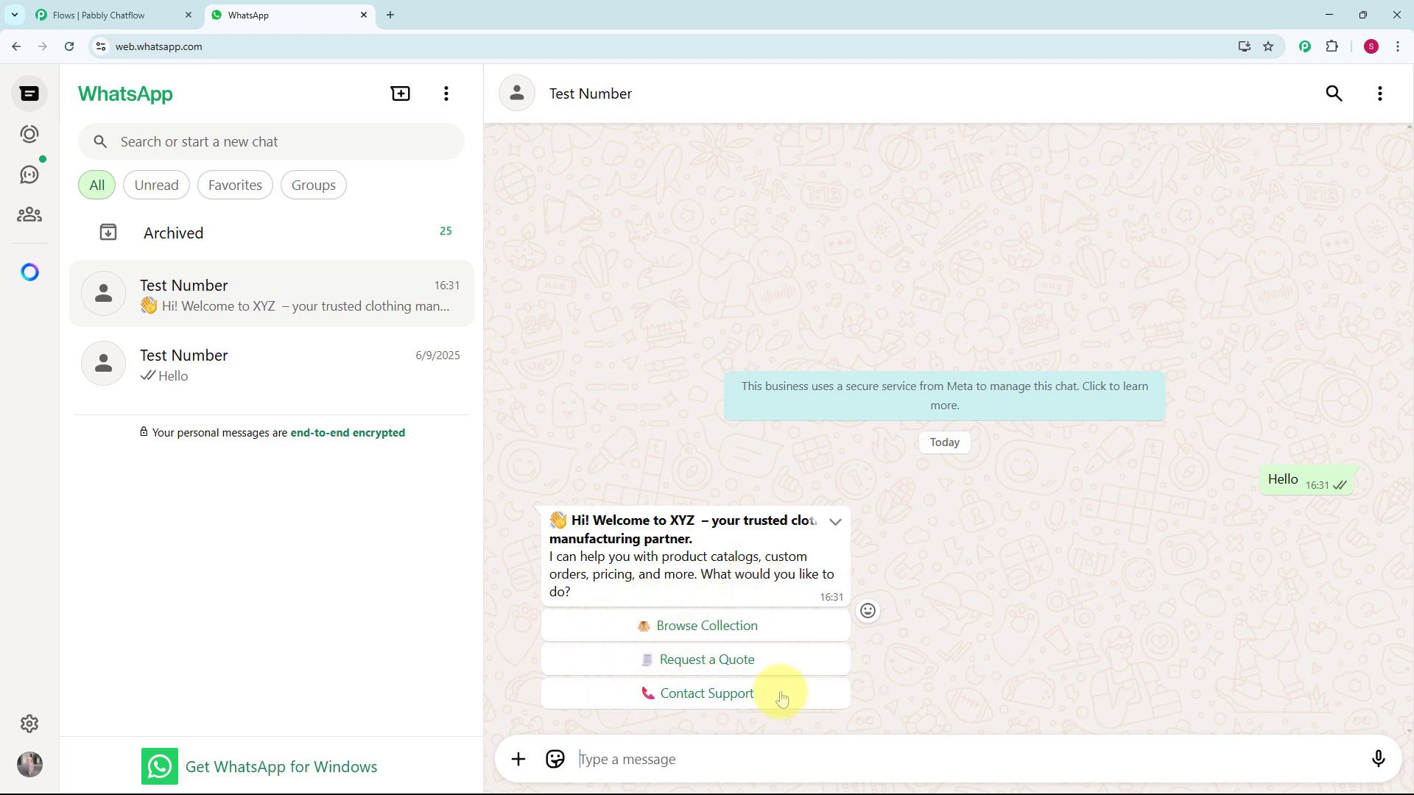
pyautogui.click(748, 627)
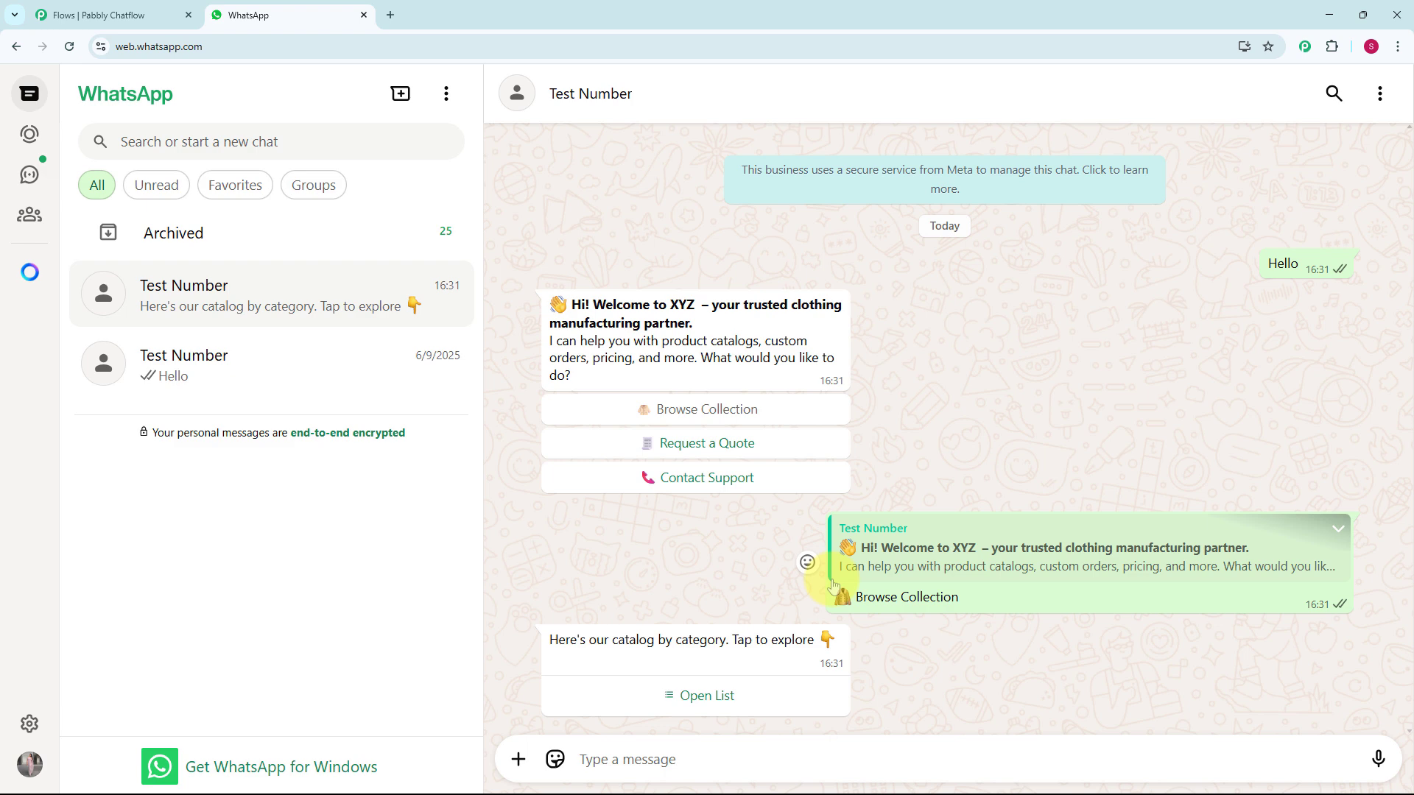
pyautogui.click(718, 698)
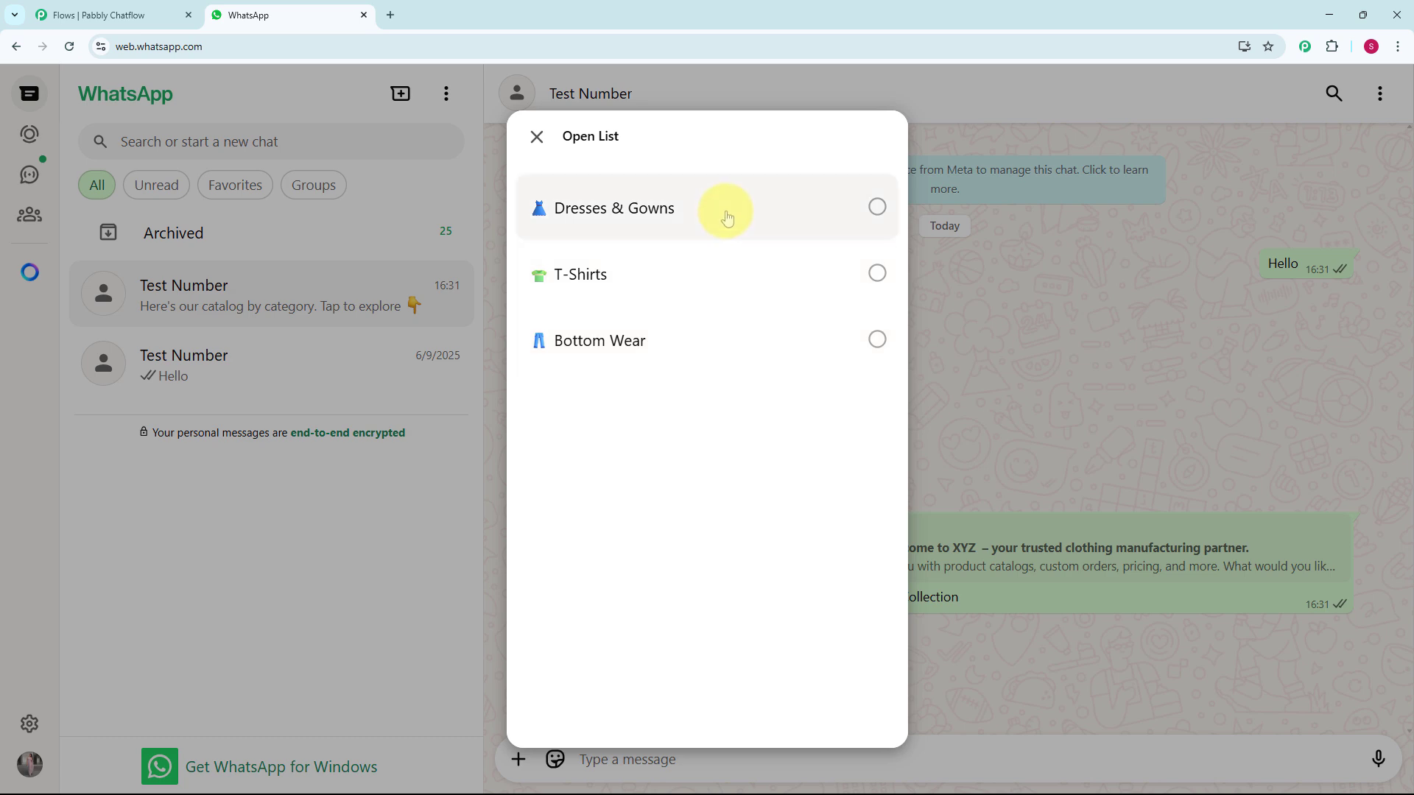
pyautogui.click(727, 218)
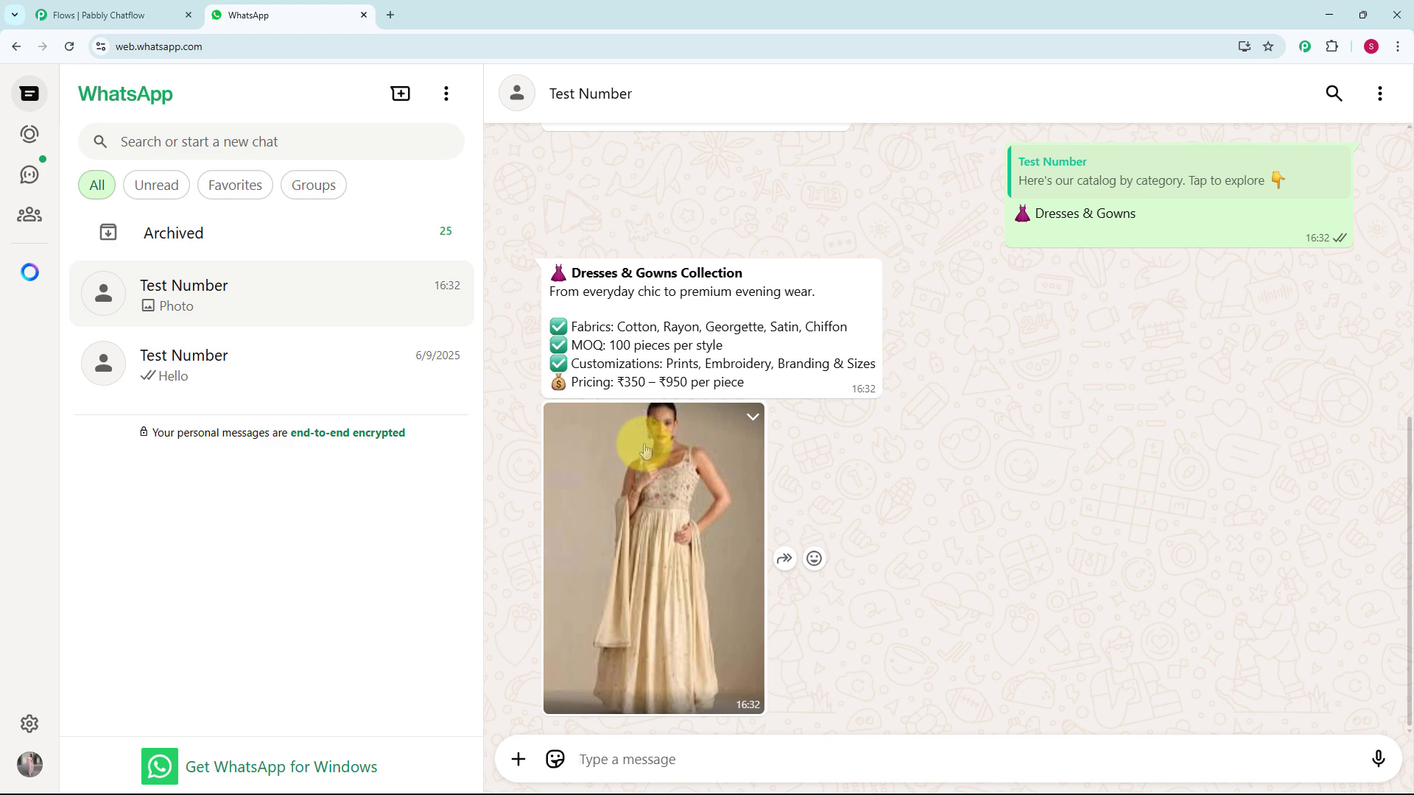
# Step: Test the Request a Quote option in the chat, answering Dresses and Bhopal, and the Contact Support option
pyautogui.scroll(6, 645, 449)
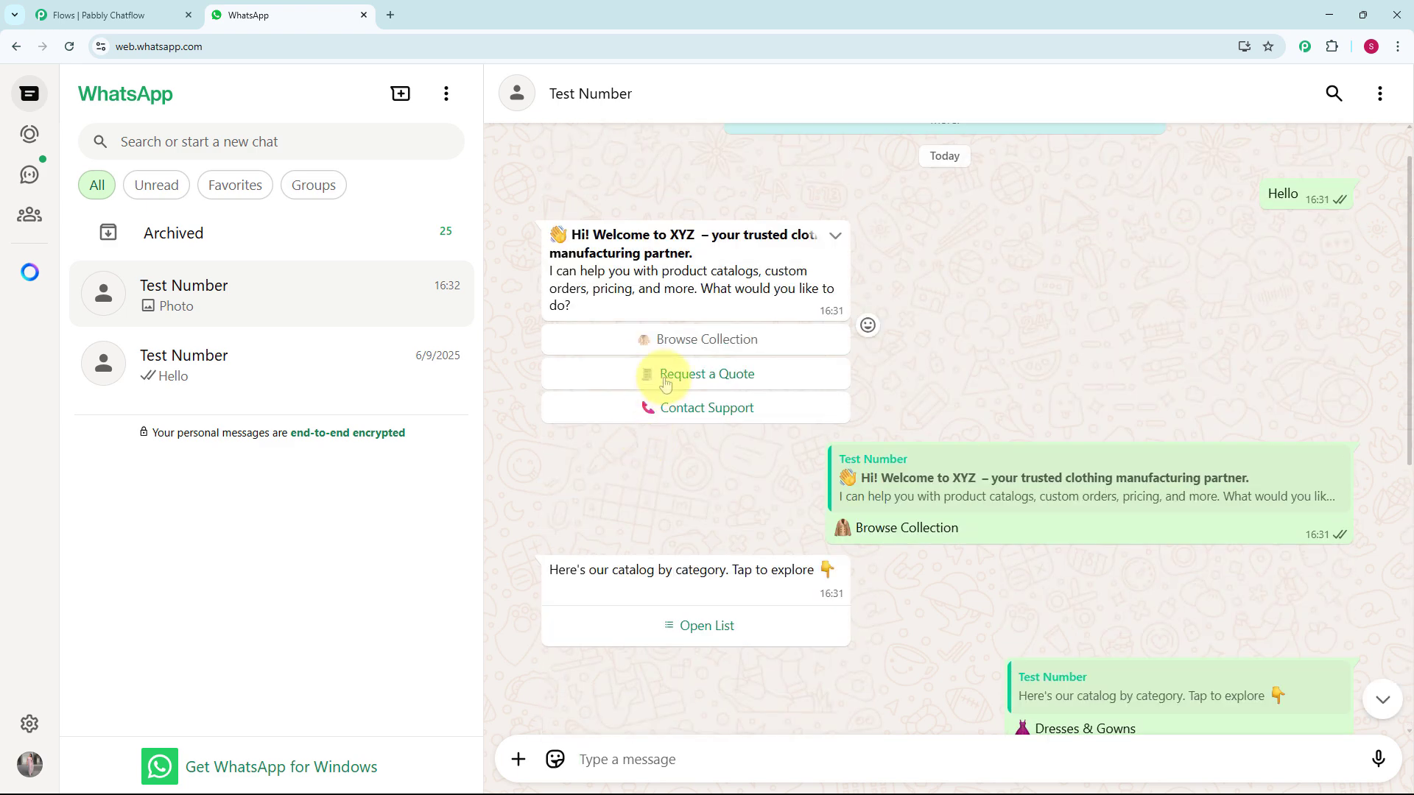
pyautogui.click(665, 379)
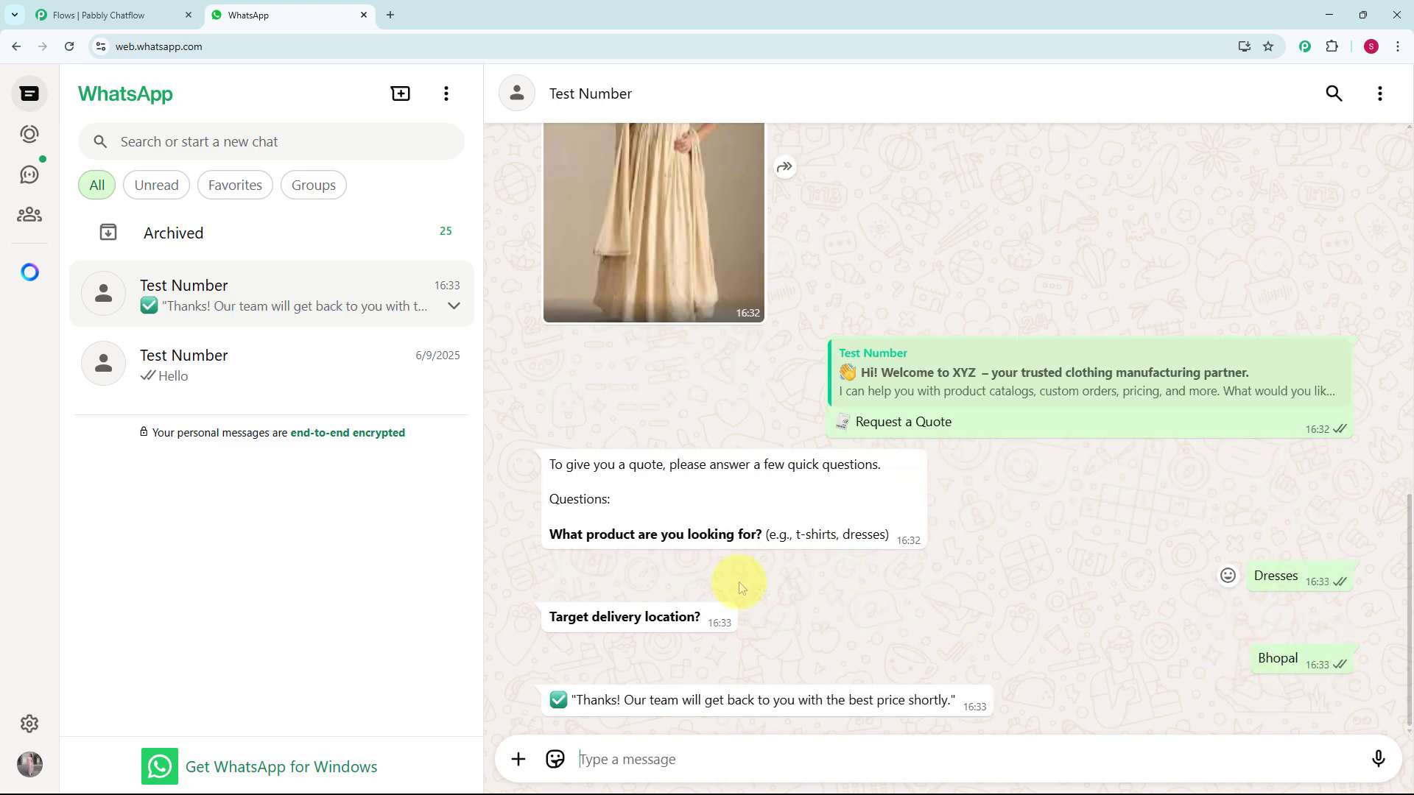
pyautogui.scroll(15, 739, 581)
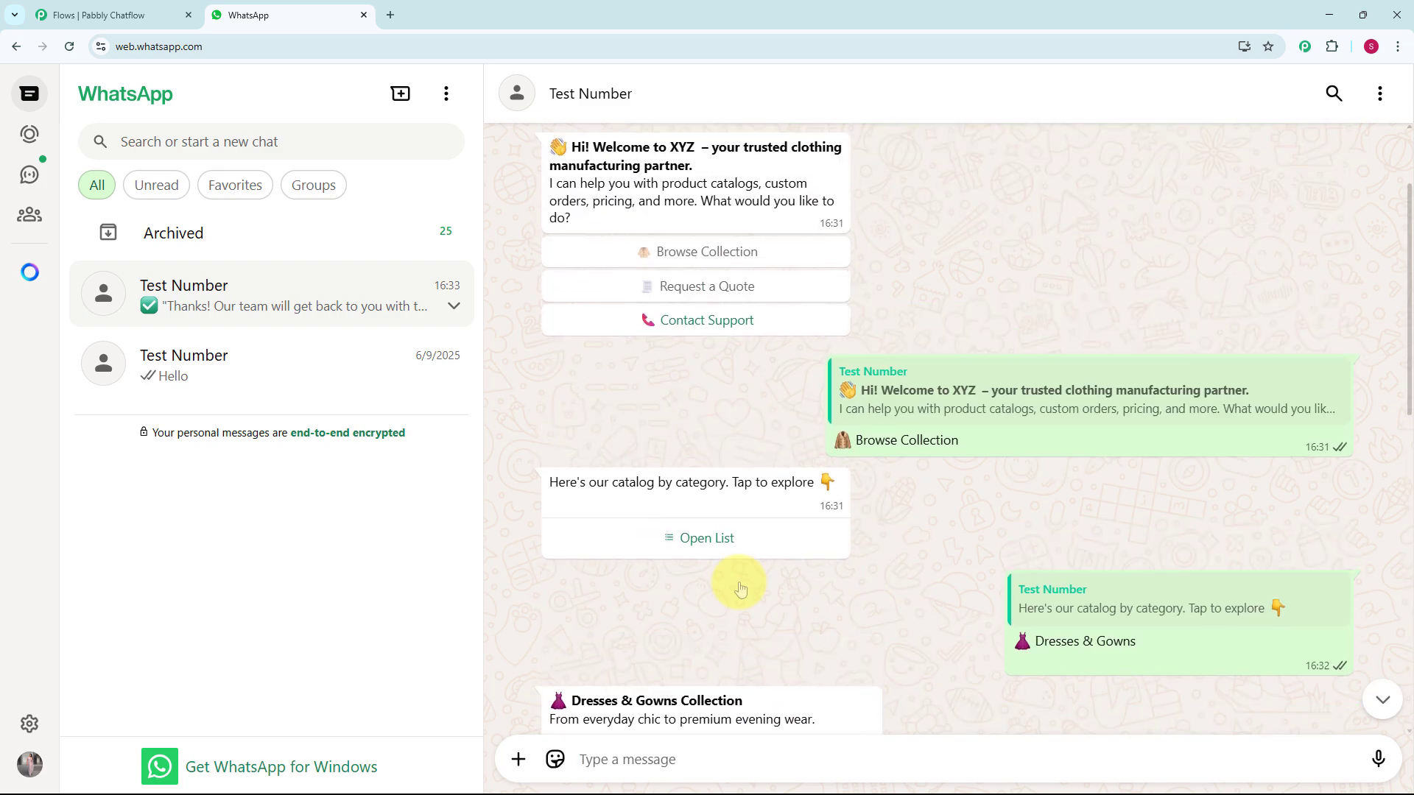
pyautogui.click(692, 456)
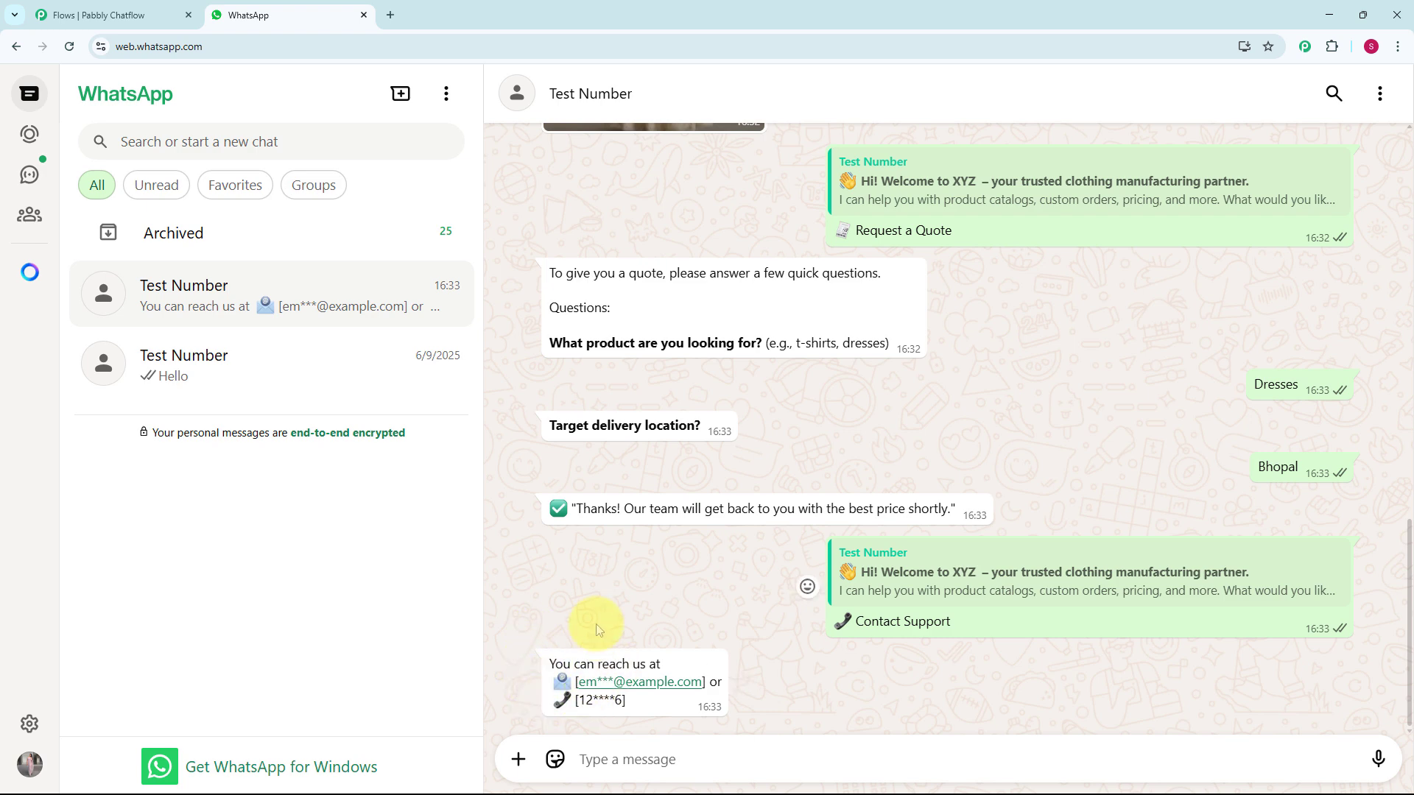
pyautogui.scroll(3, 595, 625)
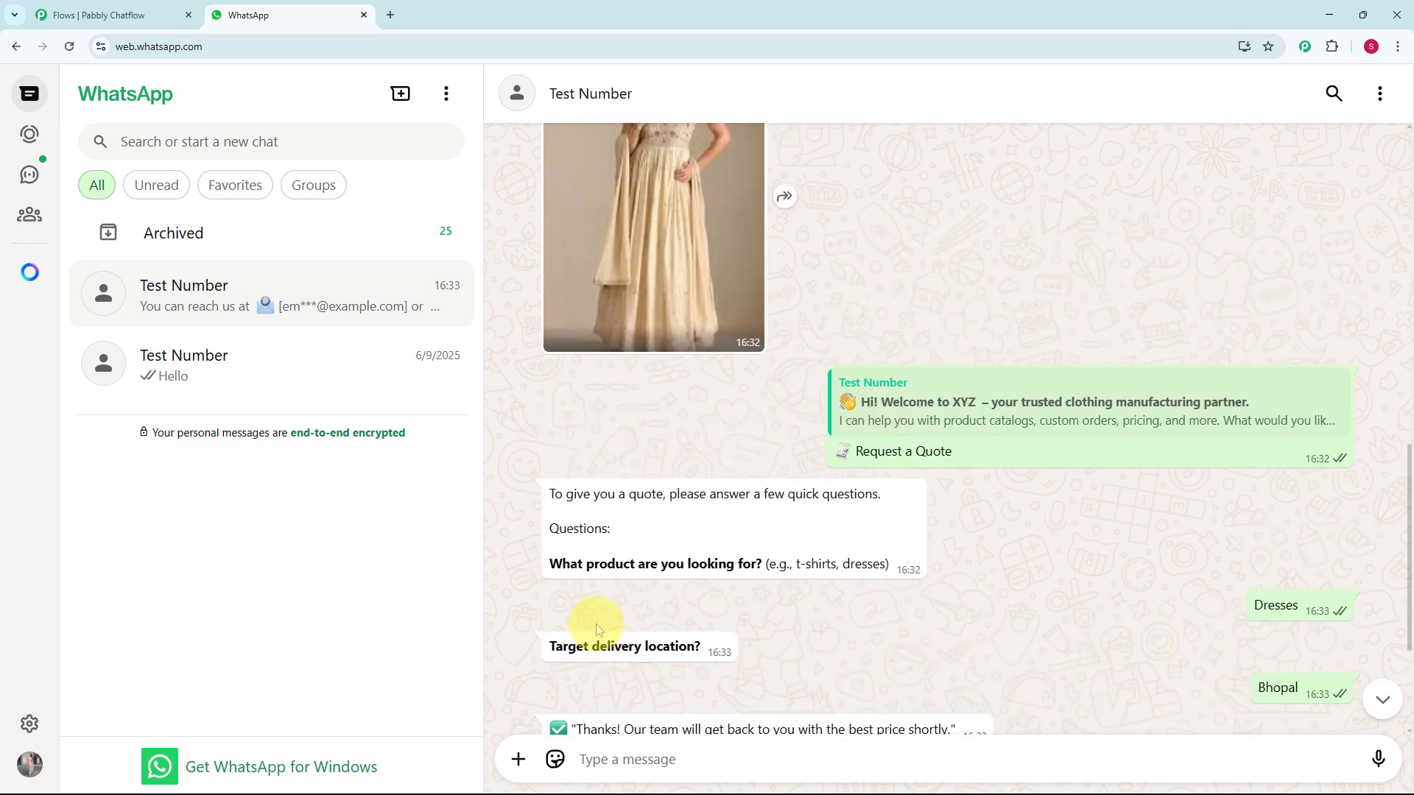
pyautogui.scroll(2, 597, 628)
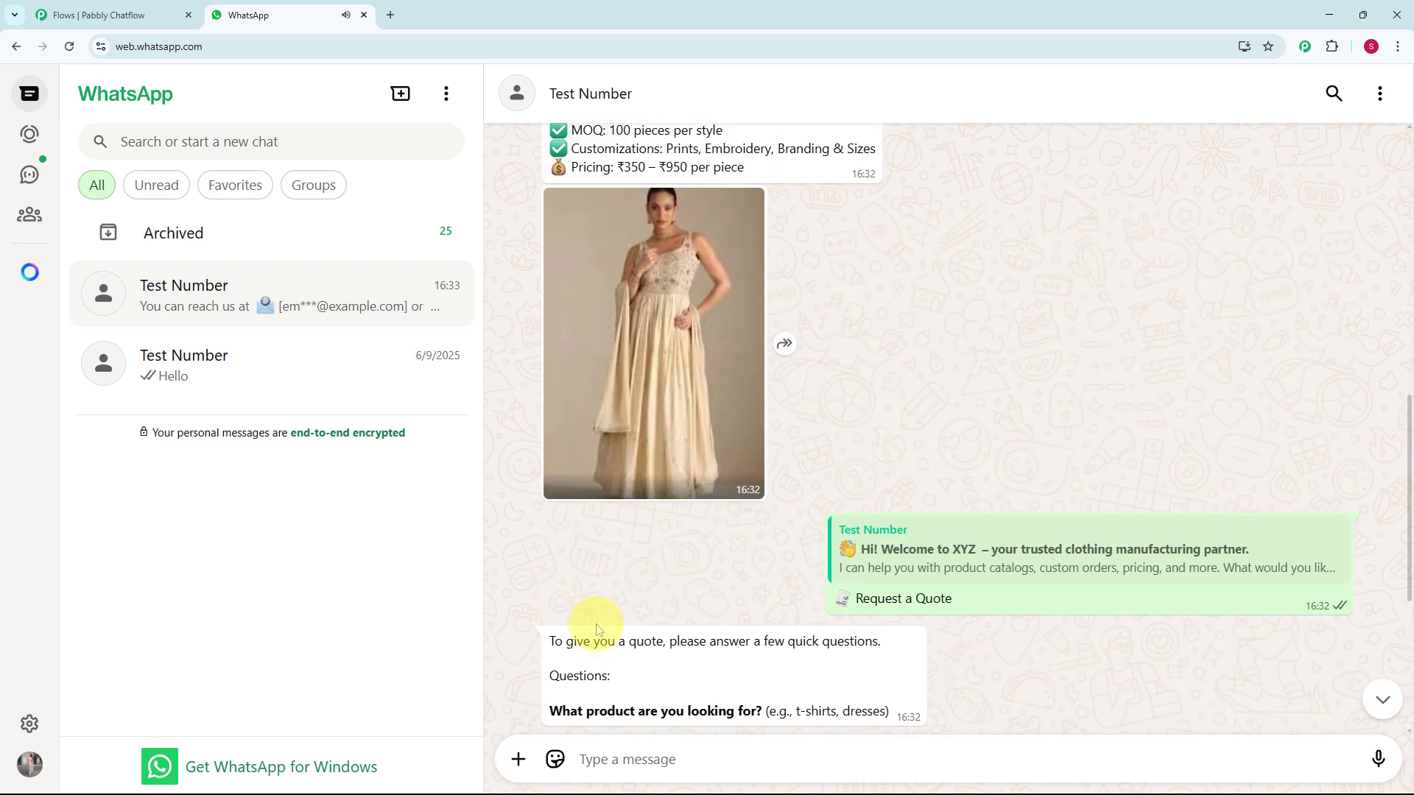
pyautogui.scroll(3, 597, 627)
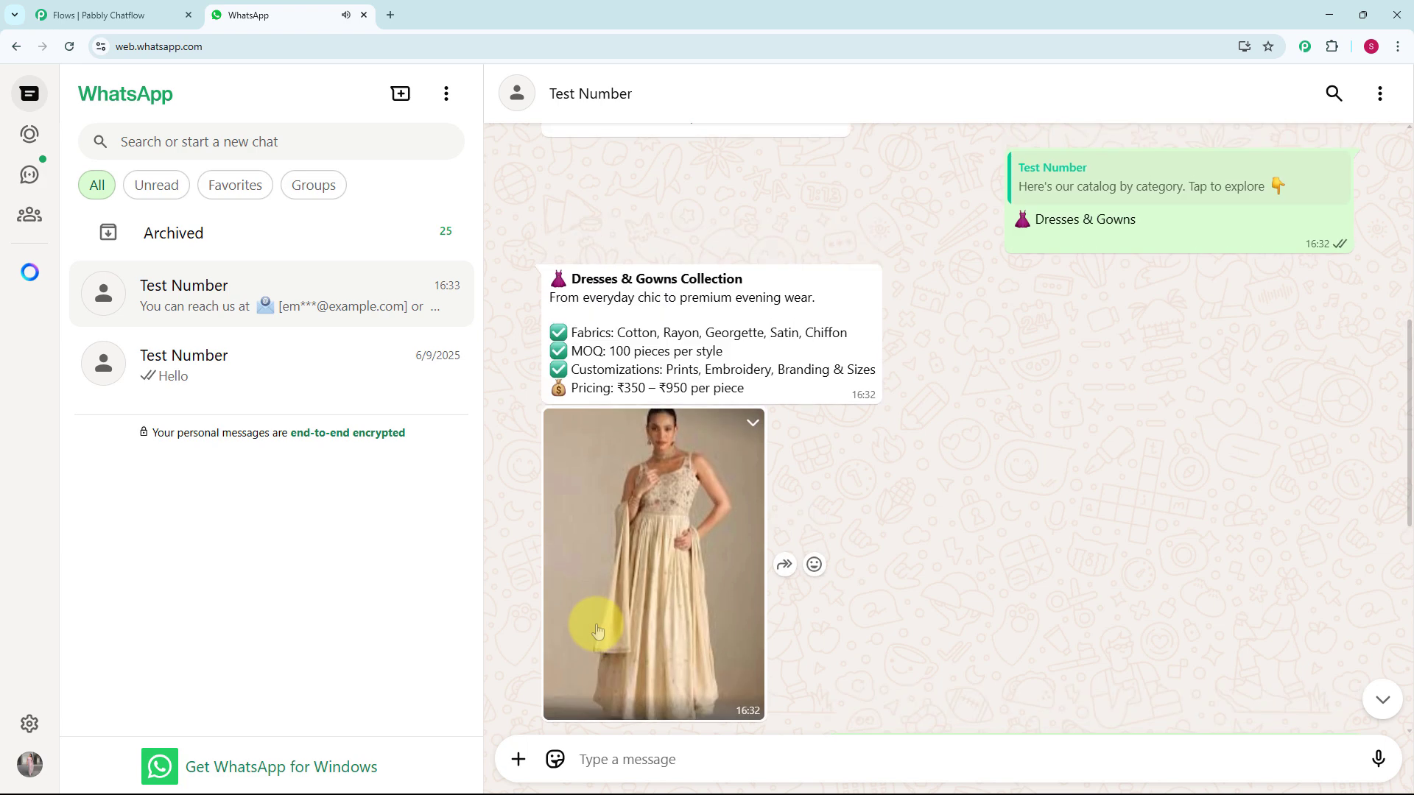
pyautogui.scroll(1, 596, 631)
pyautogui.scroll(4, 596, 631)
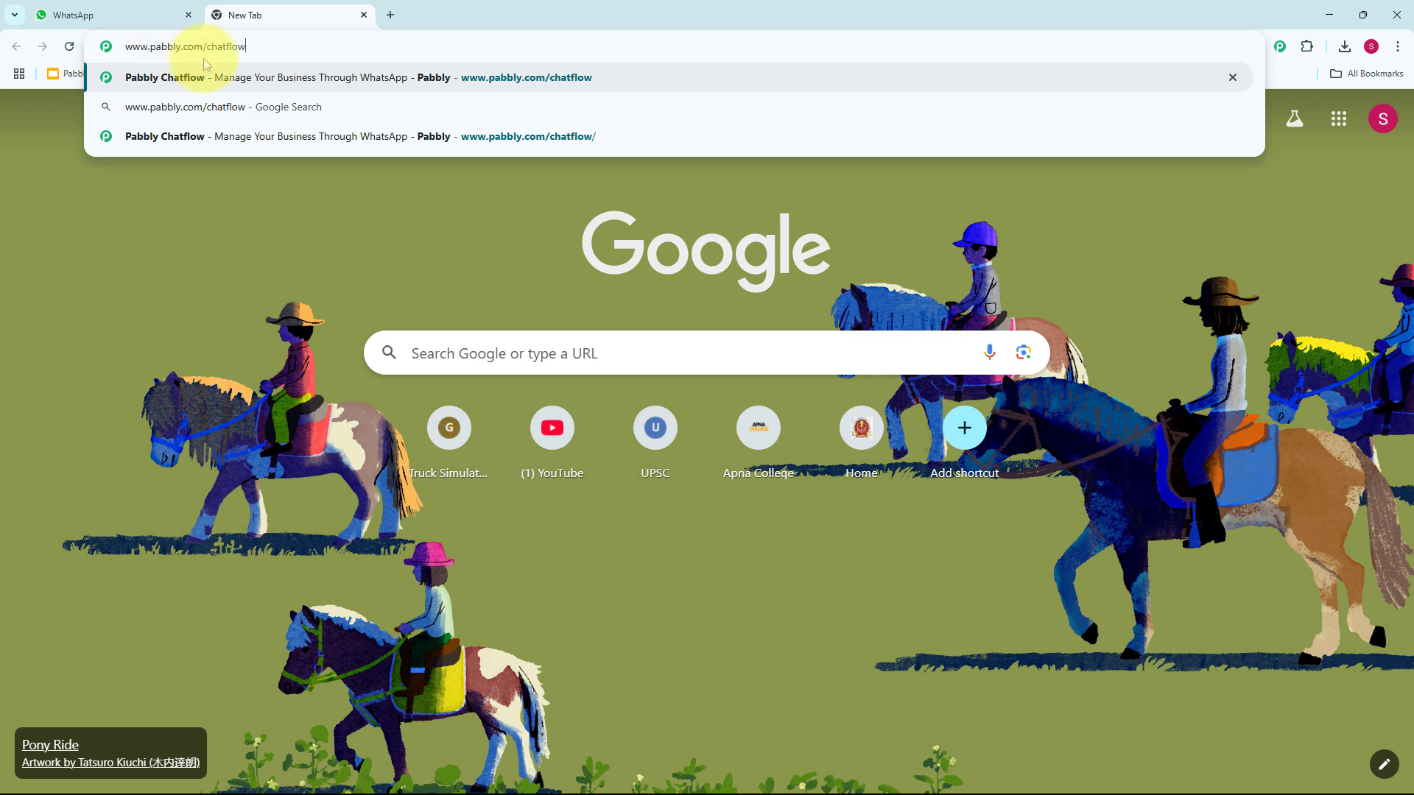
pyautogui.press('Return')
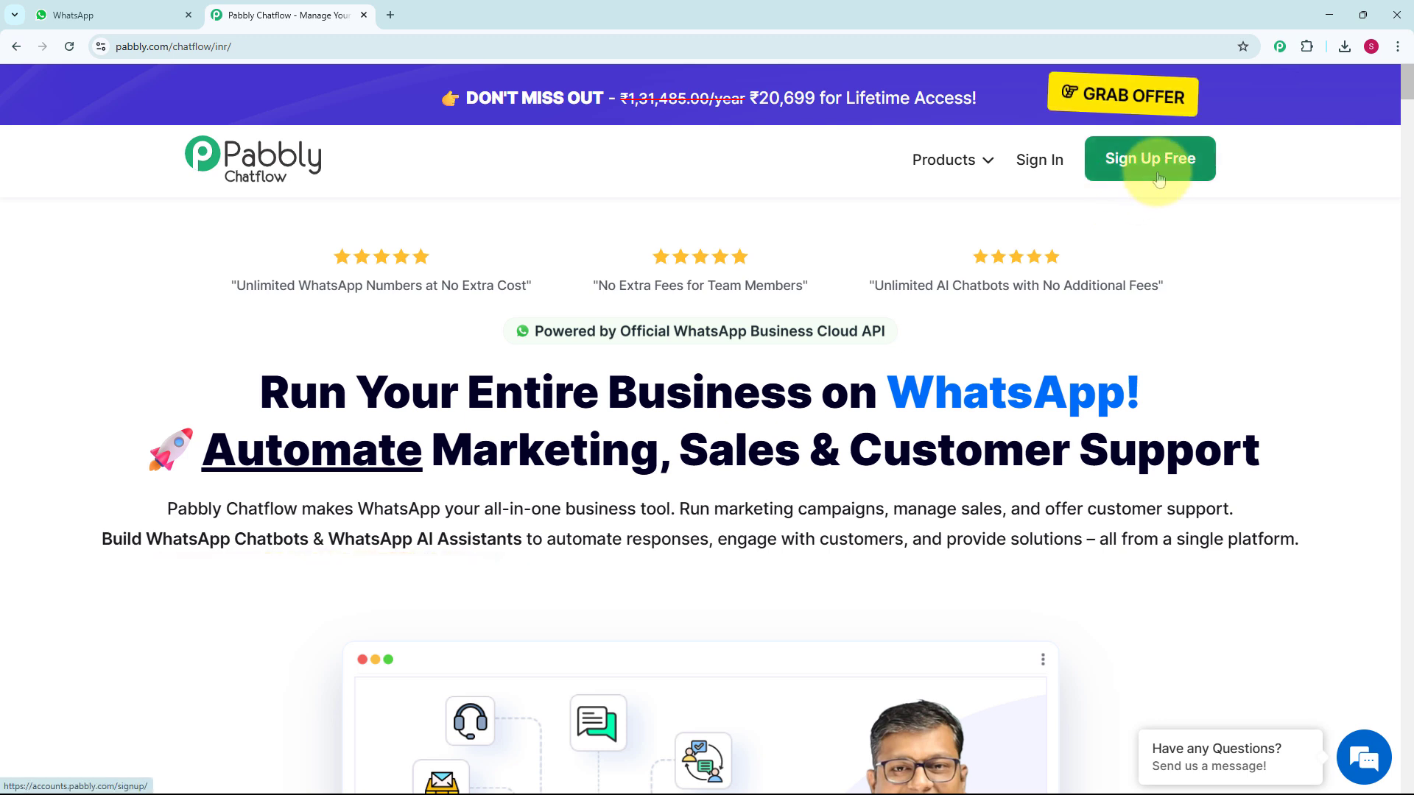
pyautogui.click(1038, 160)
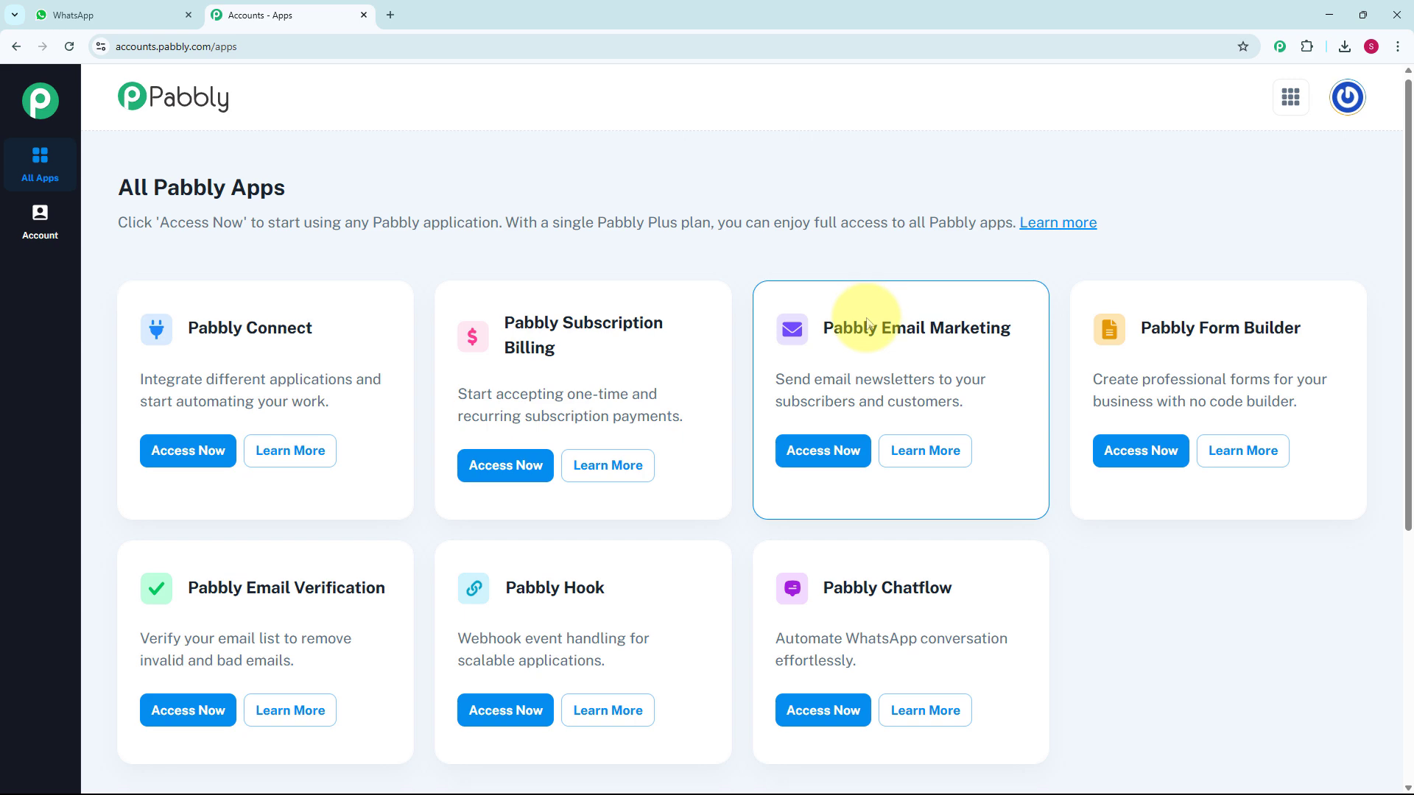
pyautogui.scroll(-2, 861, 317)
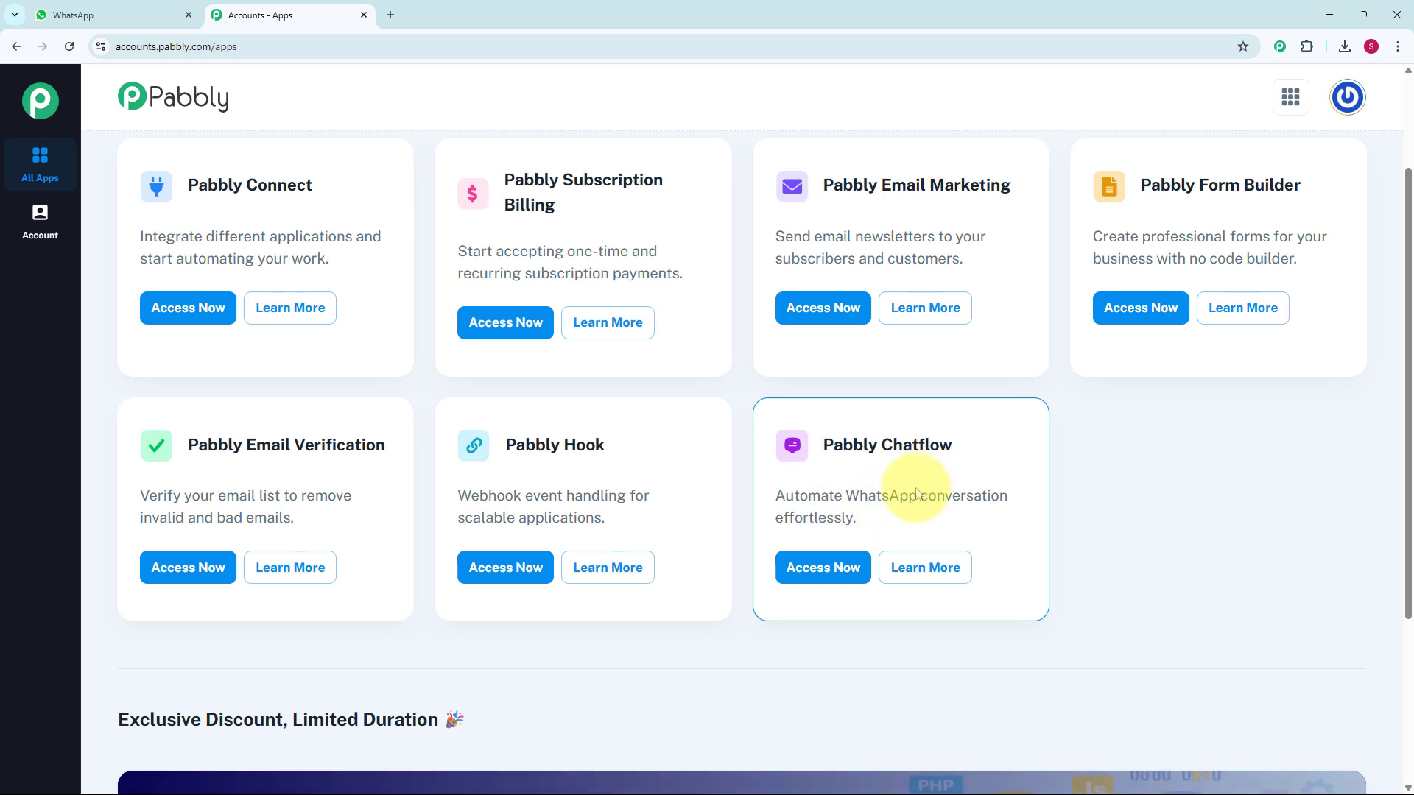
pyautogui.click(833, 580)
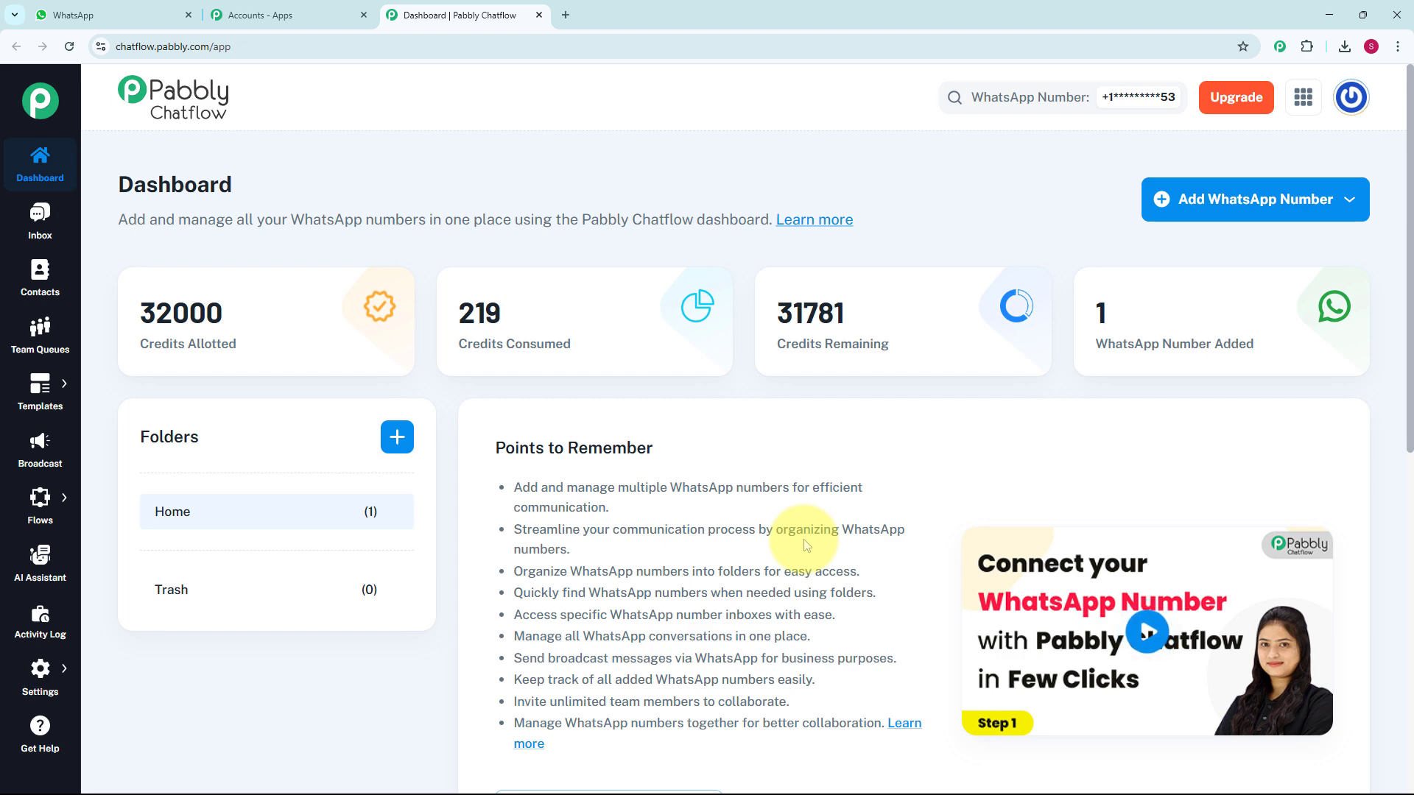
# Step: Examine the Chatflow dashboard, including its WhatsApp number list, the way to add a number, and the available feature sections
pyautogui.scroll(-5, 810, 545)
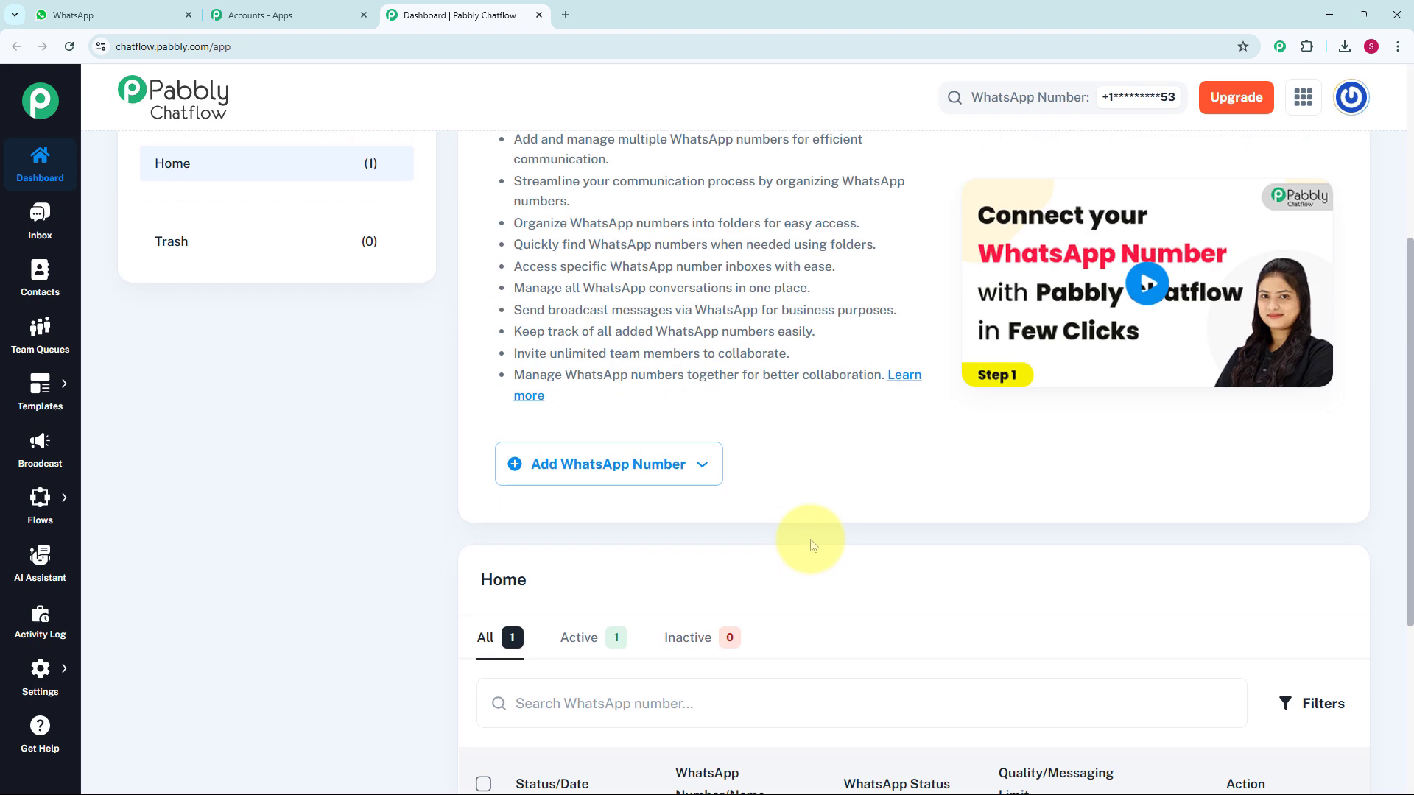
pyautogui.scroll(-4, 810, 541)
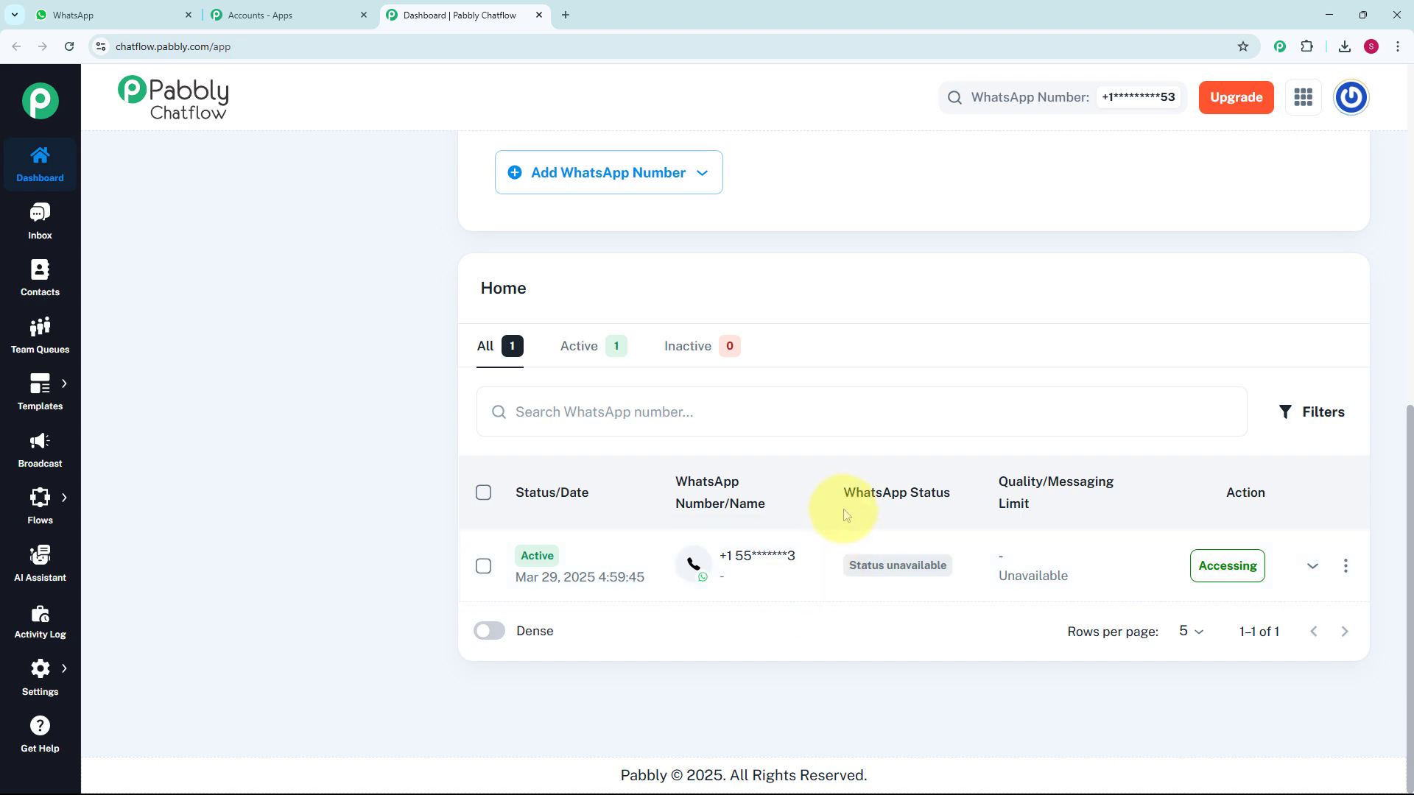
pyautogui.scroll(9, 818, 504)
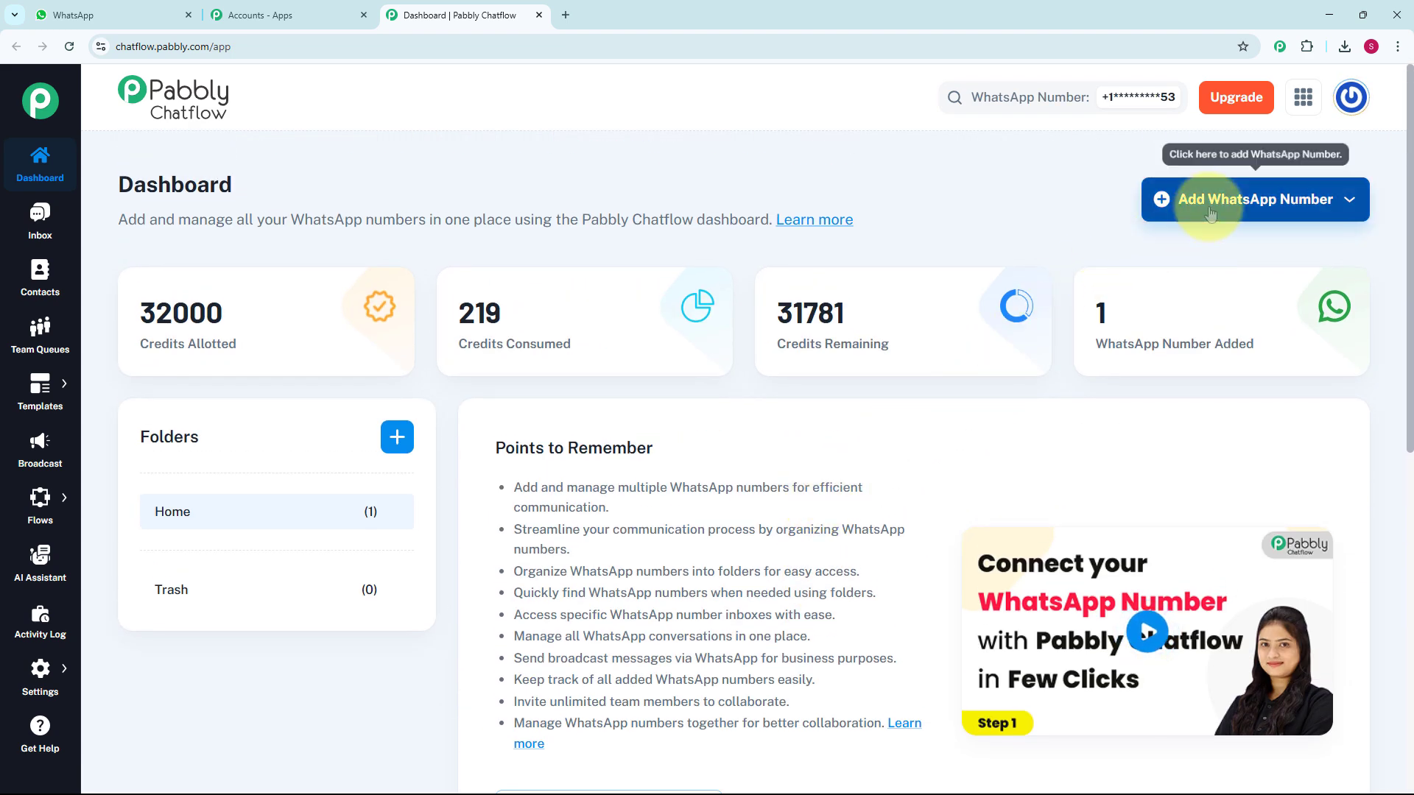
pyautogui.click(1265, 213)
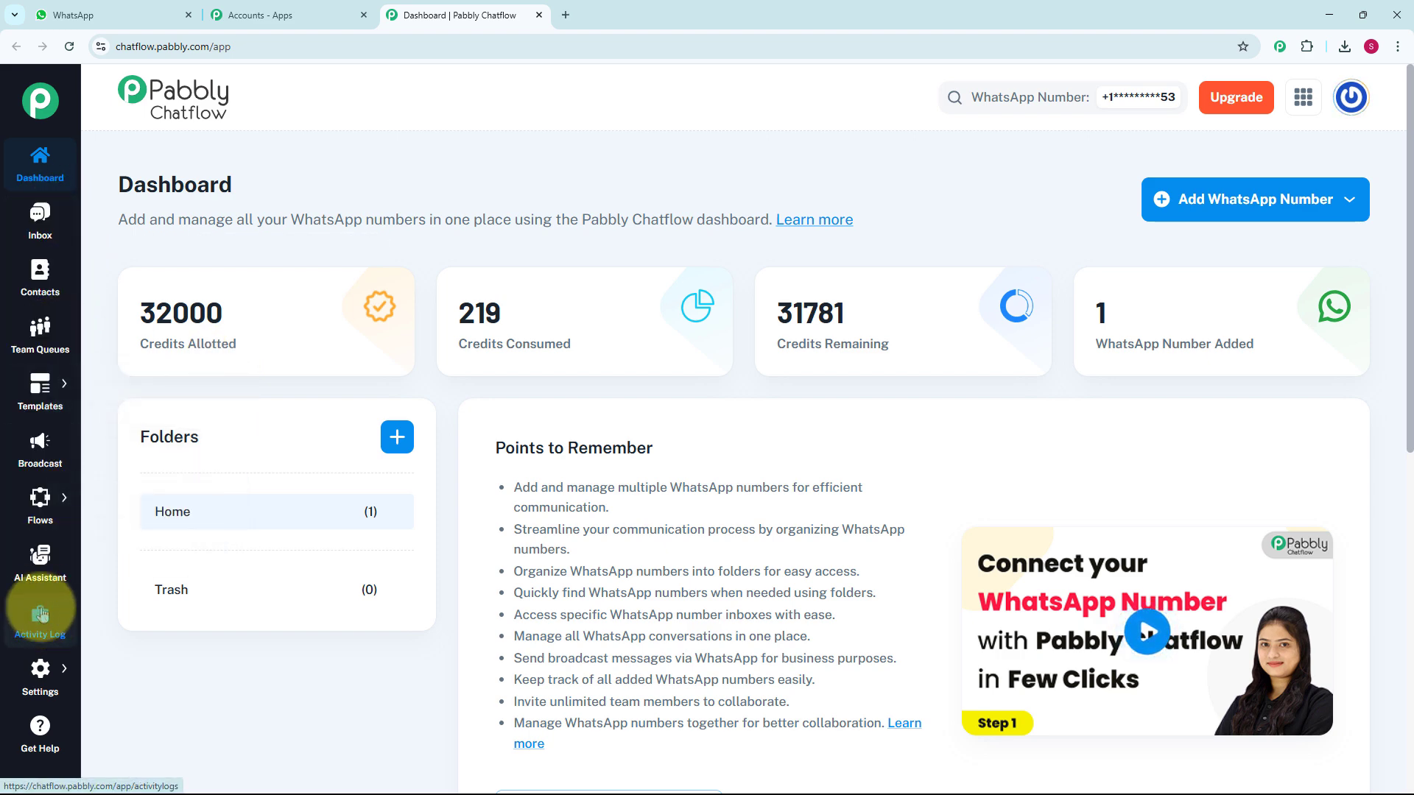
pyautogui.moveTo(31, 501)
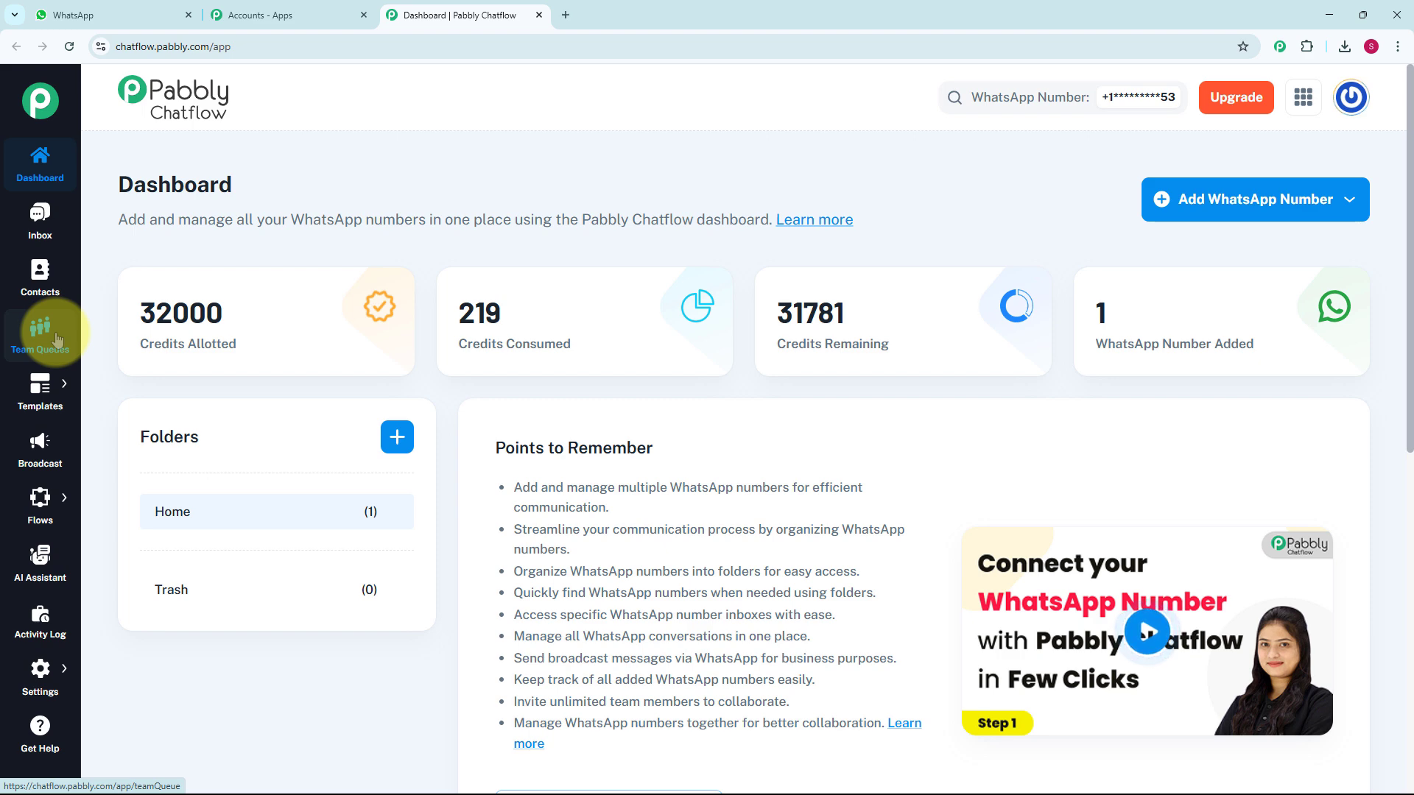
pyautogui.moveTo(44, 398)
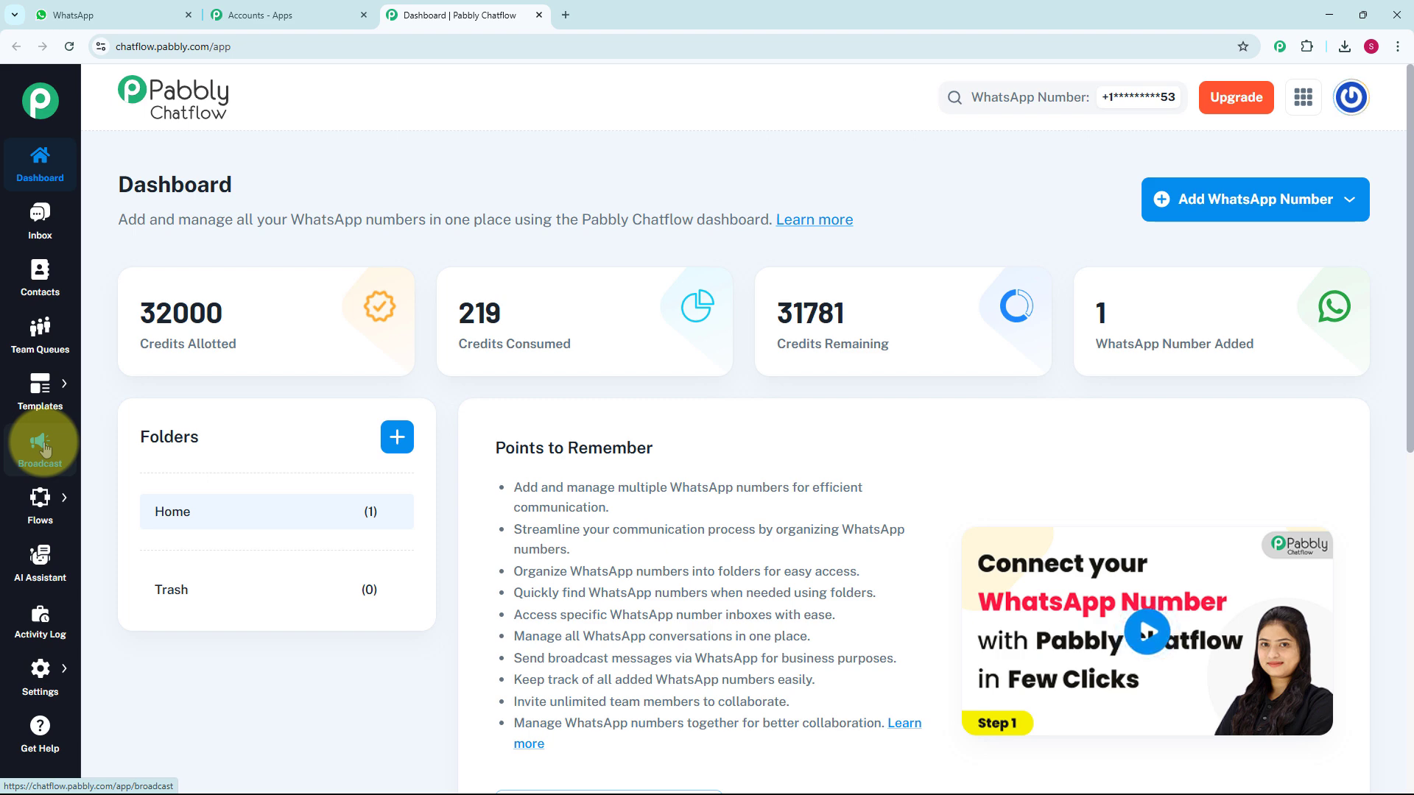
pyautogui.moveTo(41, 500)
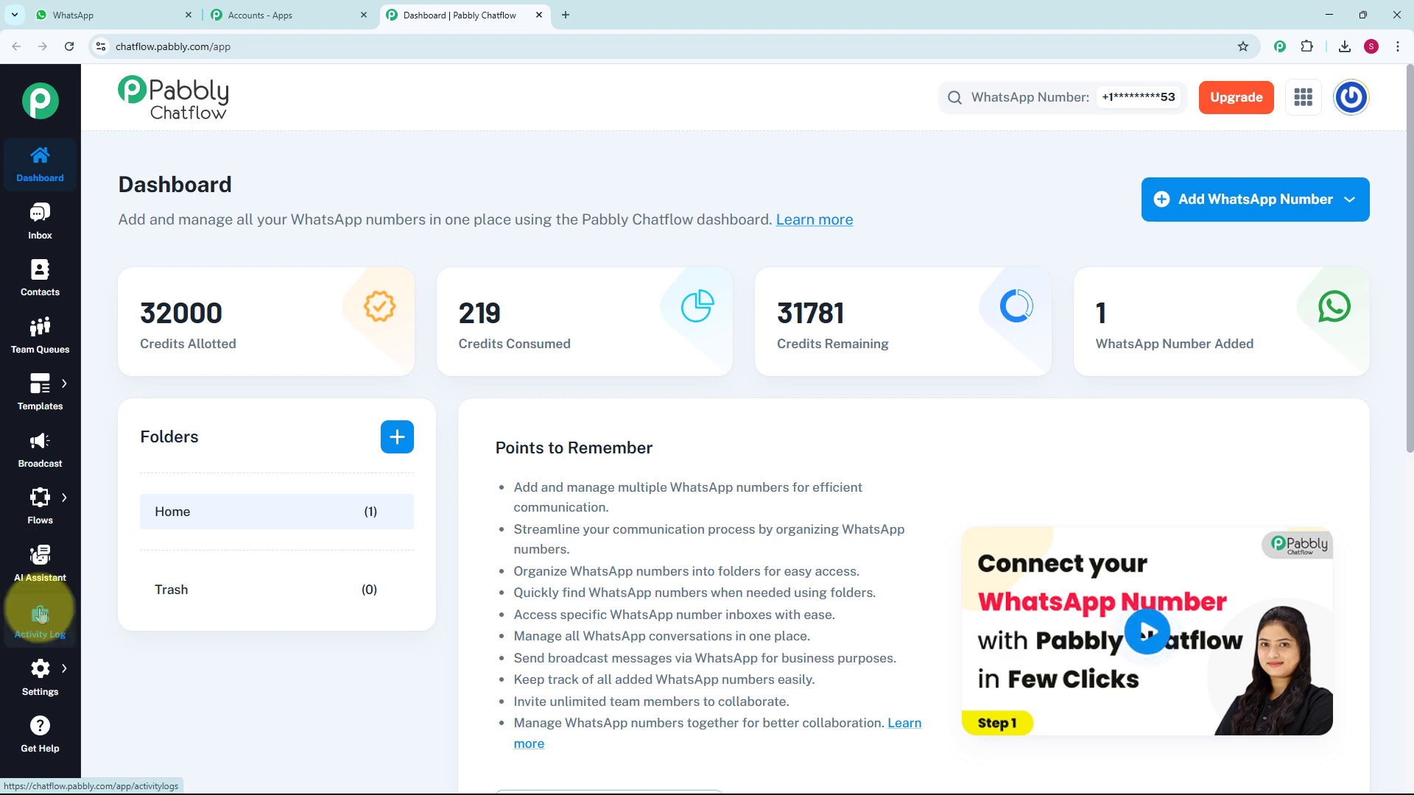
pyautogui.moveTo(44, 681)
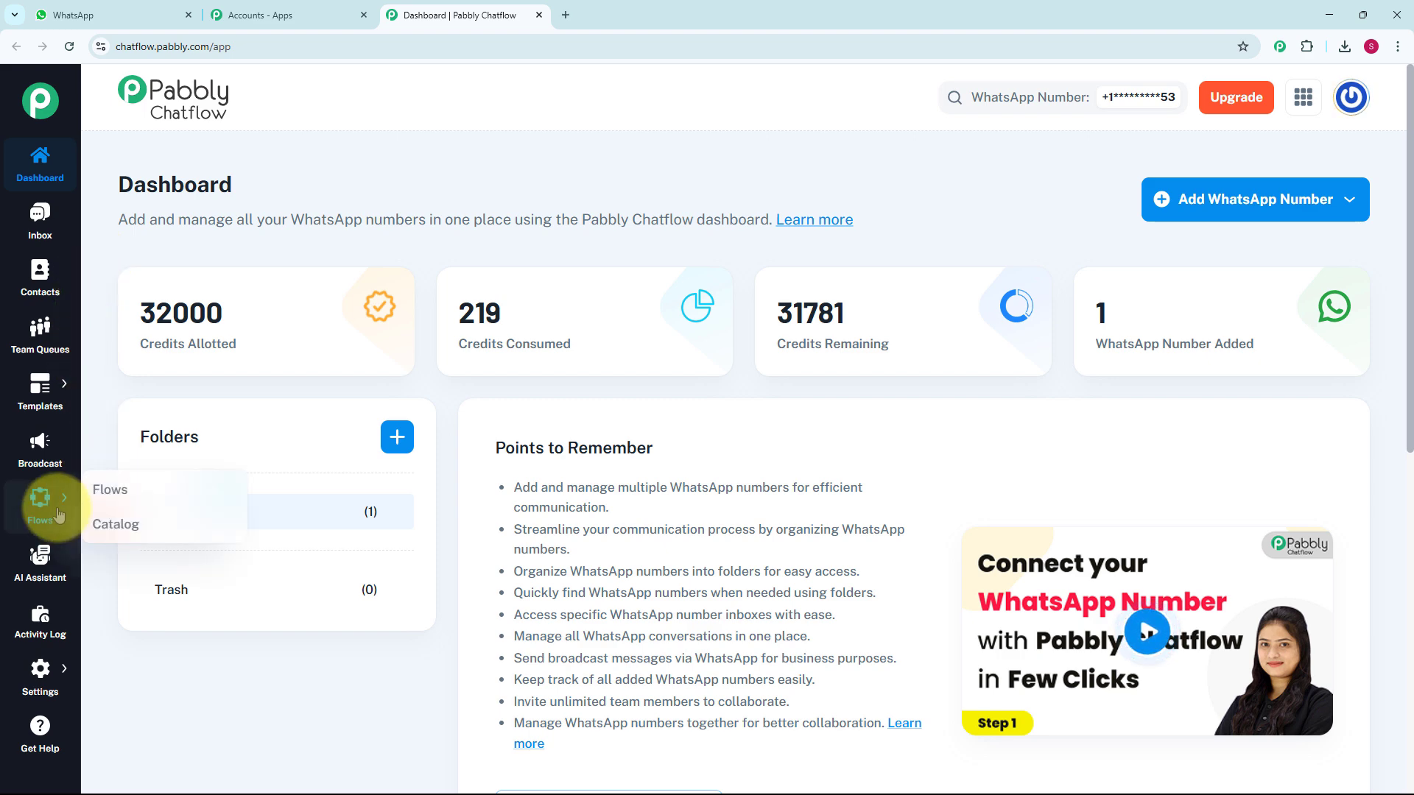
# Step: Add a new flow named WhatsApp Chatbot for Clothing Manufacturer Business in the Flow Builder
pyautogui.click(129, 485)
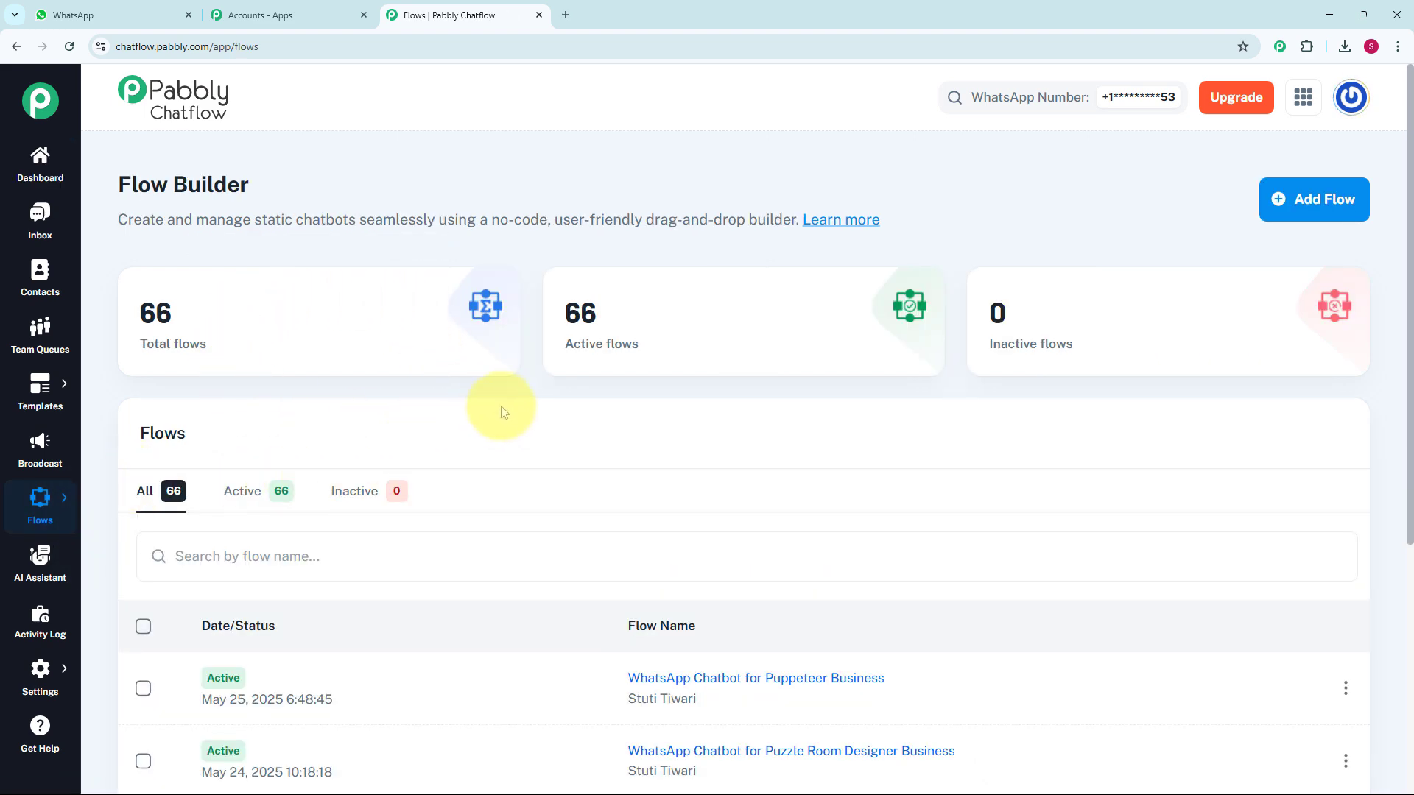
pyautogui.scroll(-5, 621, 589)
pyautogui.scroll(5, 620, 589)
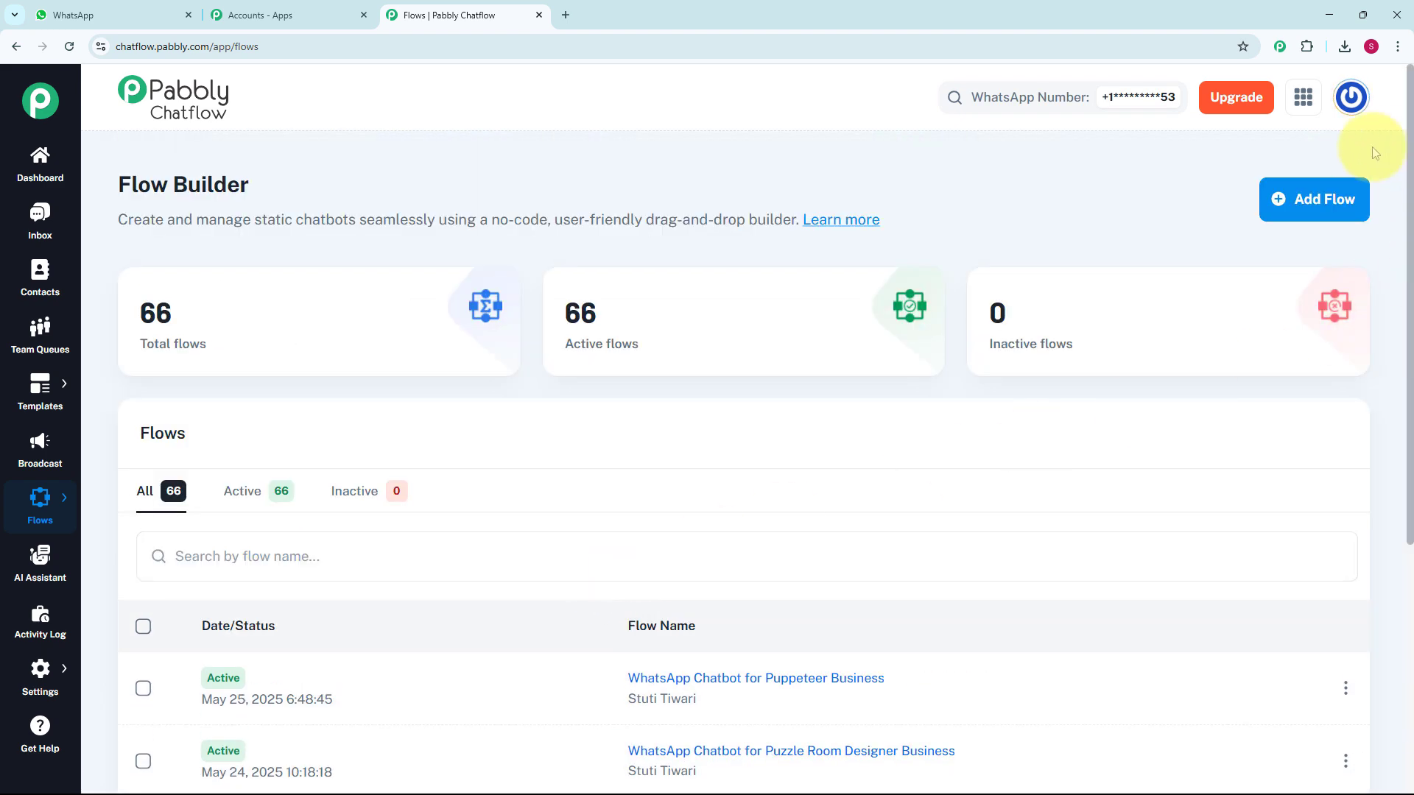
pyautogui.click(1318, 201)
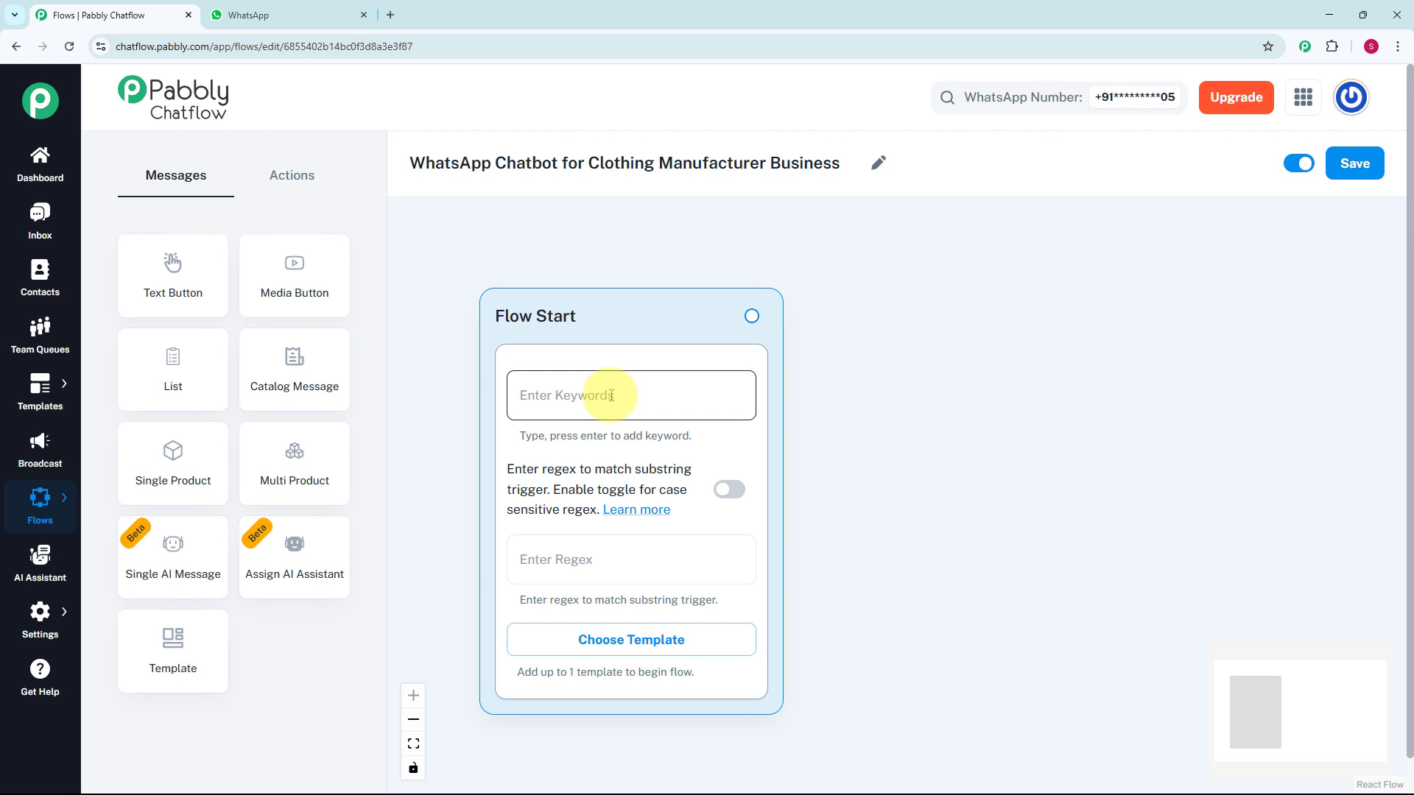
# Step: Set the trigger regex of the Flow Start block to [\s\S]+
pyautogui.click(583, 559)
pyautogui.write('[\\s\\S]+')
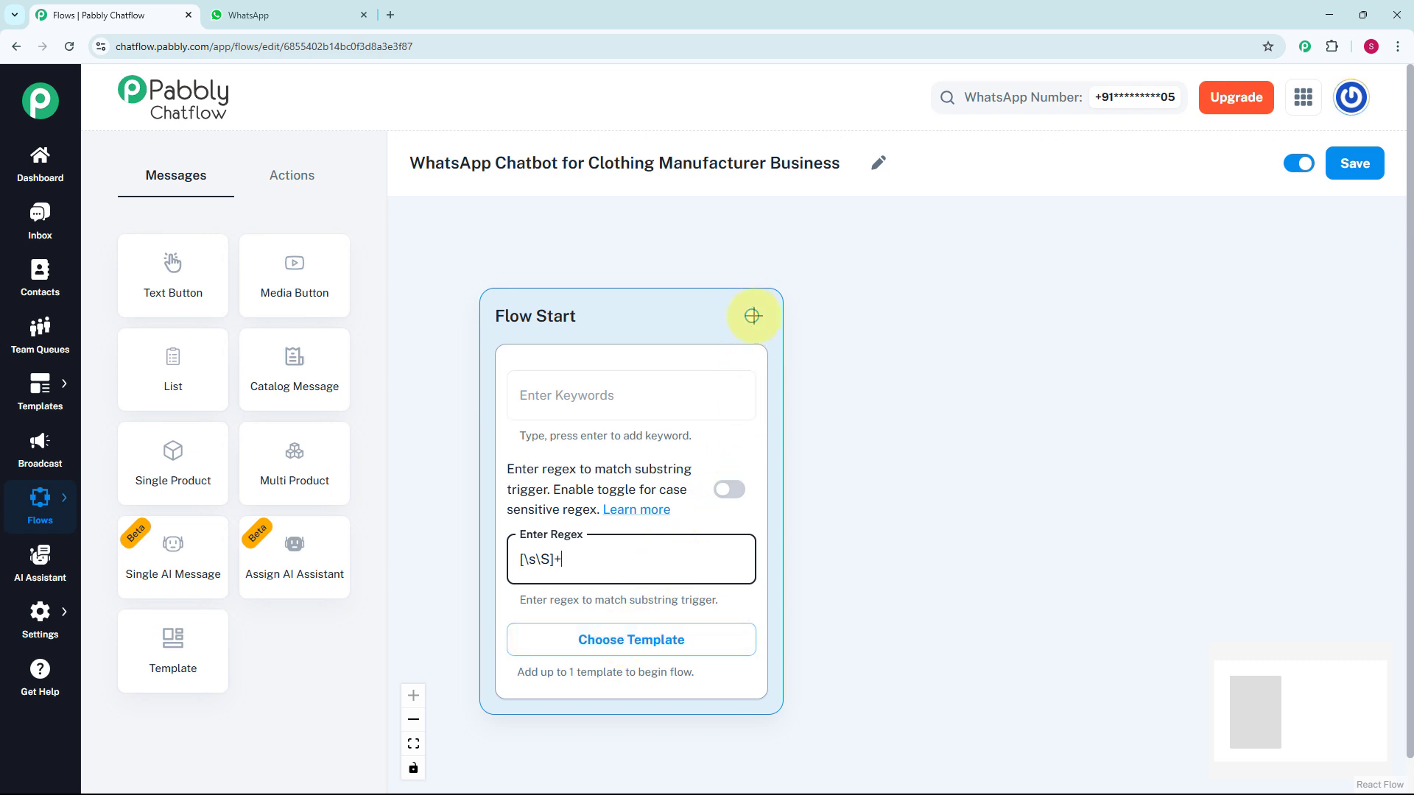
# Step: Connect a Text + Button message to Flow Start with a greeting beginning "*Hi! Welcome to XYZ – your trusted clothing manufacturing partner.*"
pyautogui.moveTo(751, 316); pyautogui.dragTo(884, 416)
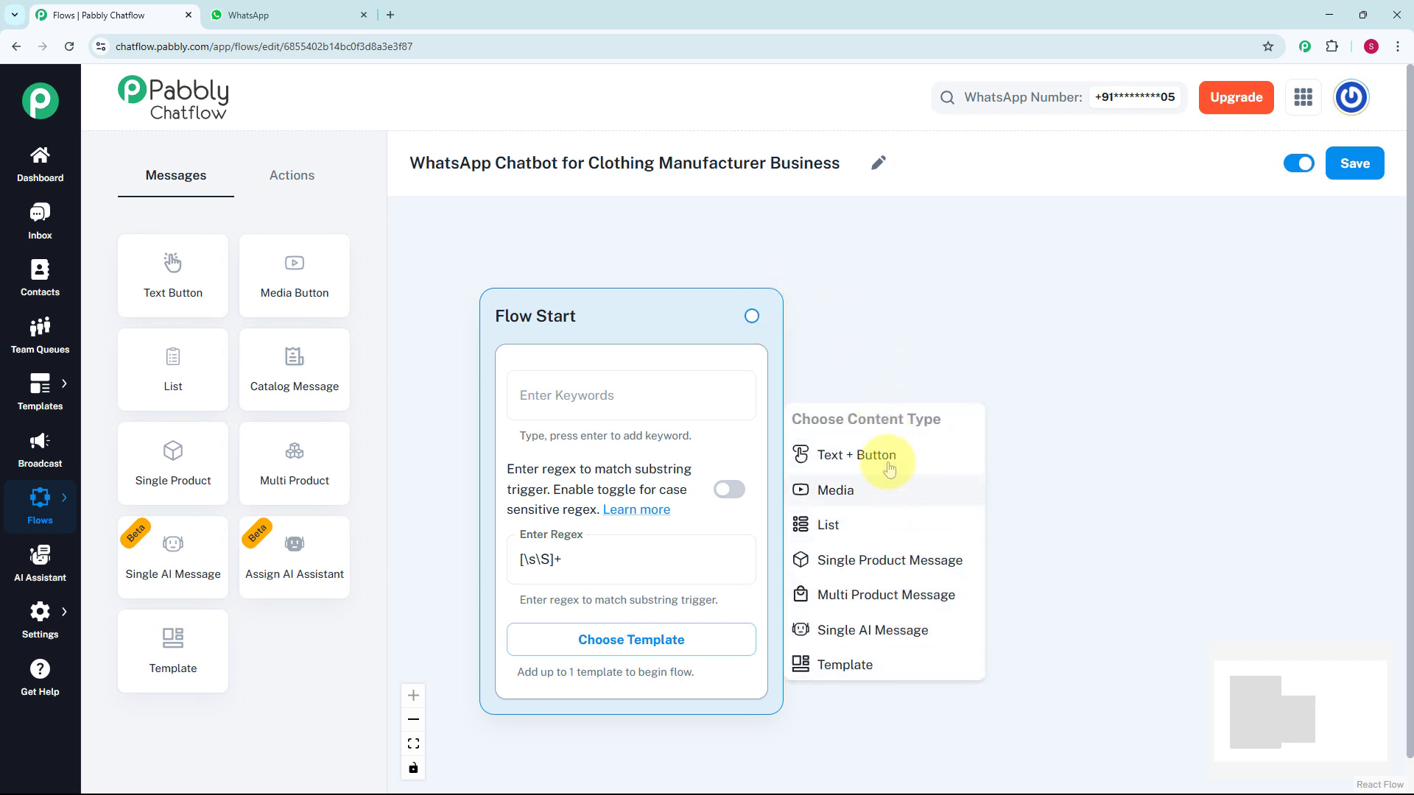
pyautogui.click(851, 461)
pyautogui.moveTo(917, 422); pyautogui.dragTo(975, 349)
pyautogui.scroll(-4, 982, 333)
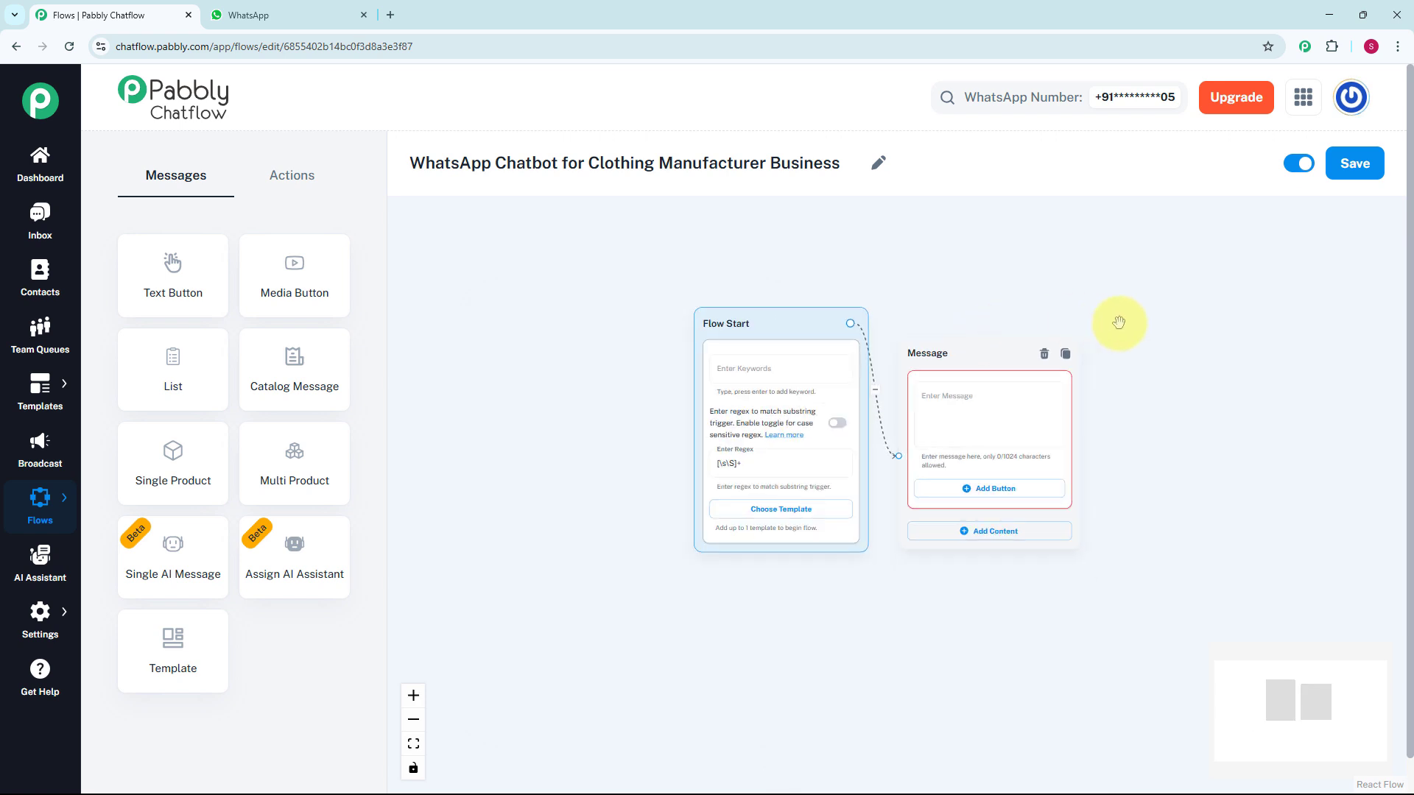
pyautogui.moveTo(1119, 322); pyautogui.dragTo(915, 351)
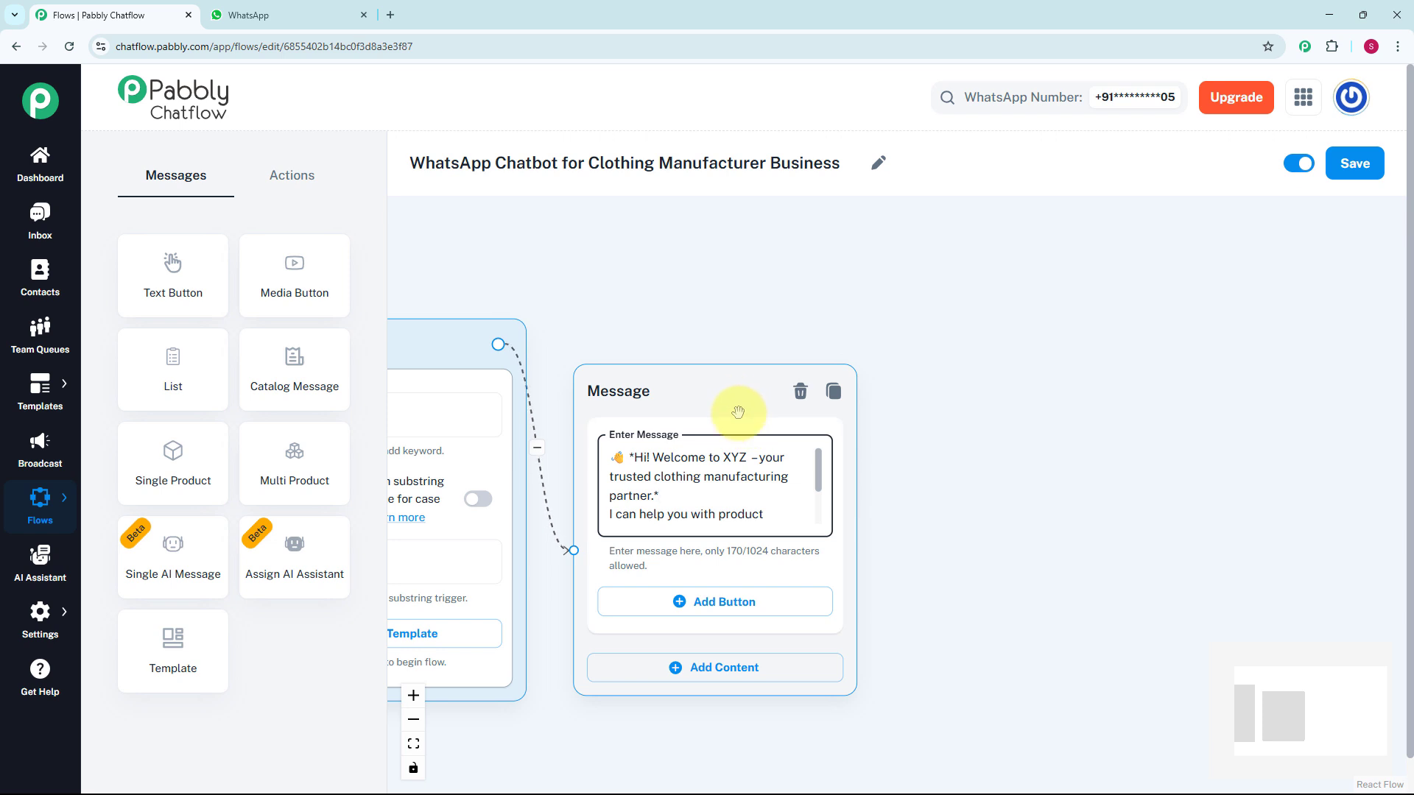
pyautogui.scroll(1, 742, 458)
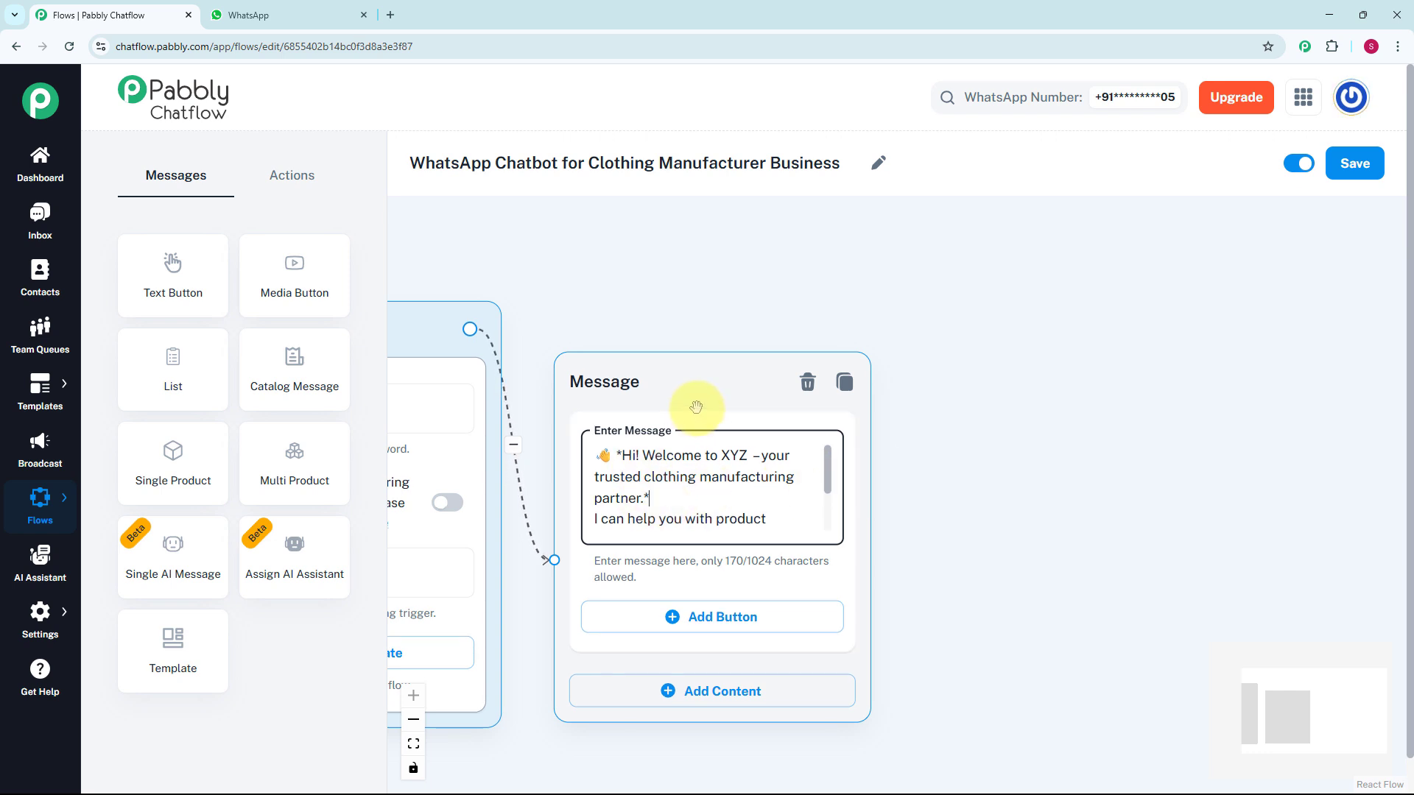
# Step: Add three emoji-prefixed buttons to the welcome message: Browse Collection, Request a Quote and Contact Support
pyautogui.scroll(-4, 695, 407)
pyautogui.moveTo(894, 458); pyautogui.dragTo(908, 415)
pyautogui.scroll(2, 789, 494)
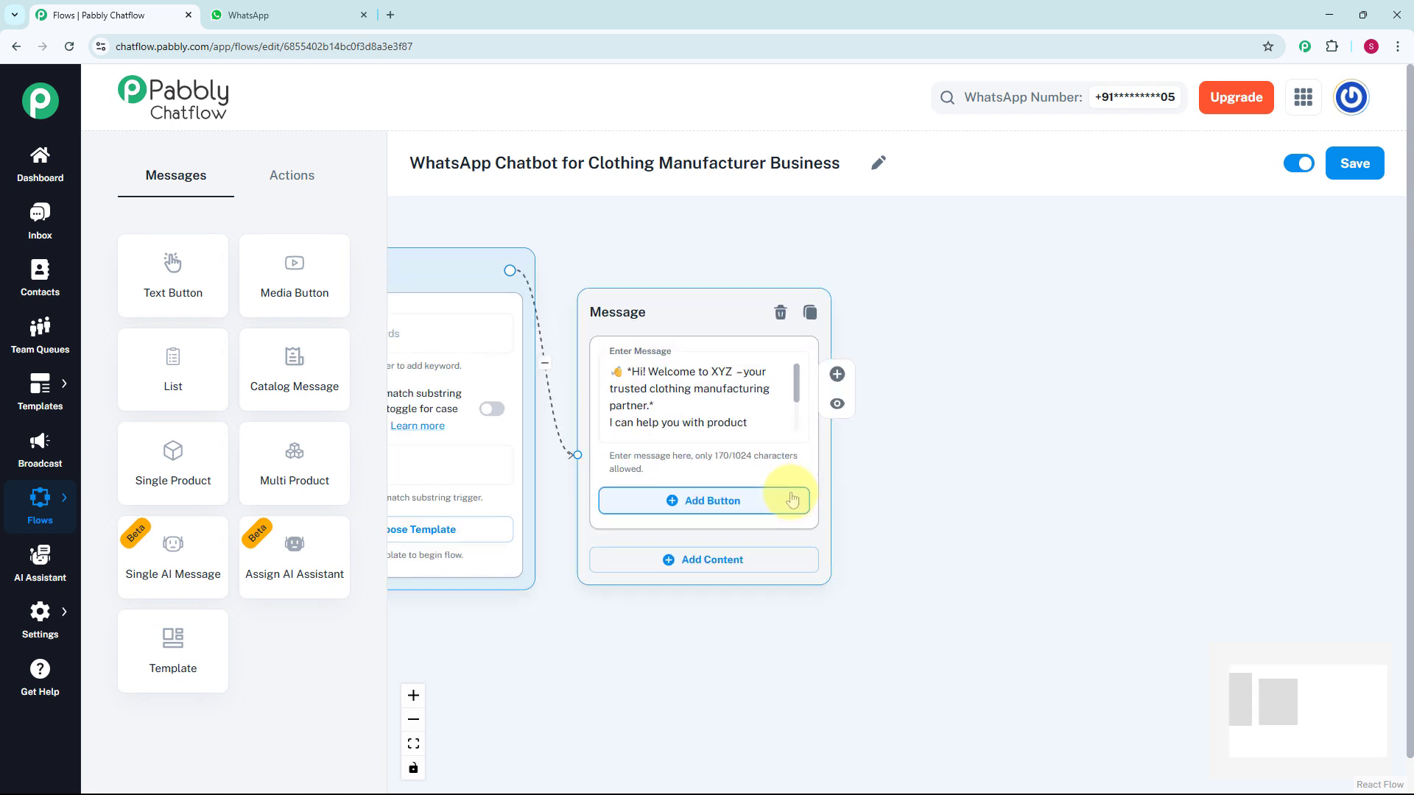
pyautogui.scroll(1, 792, 500)
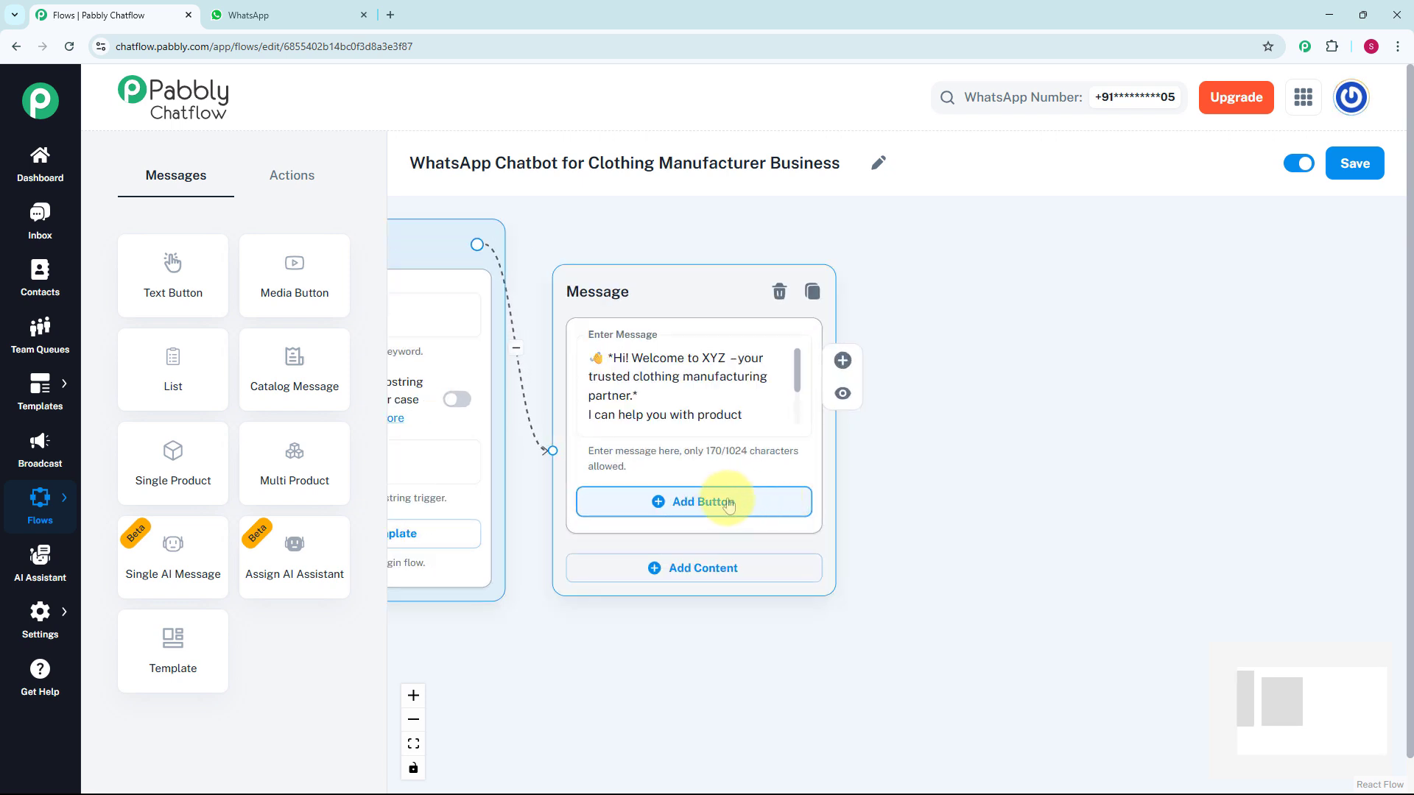
pyautogui.click(728, 504)
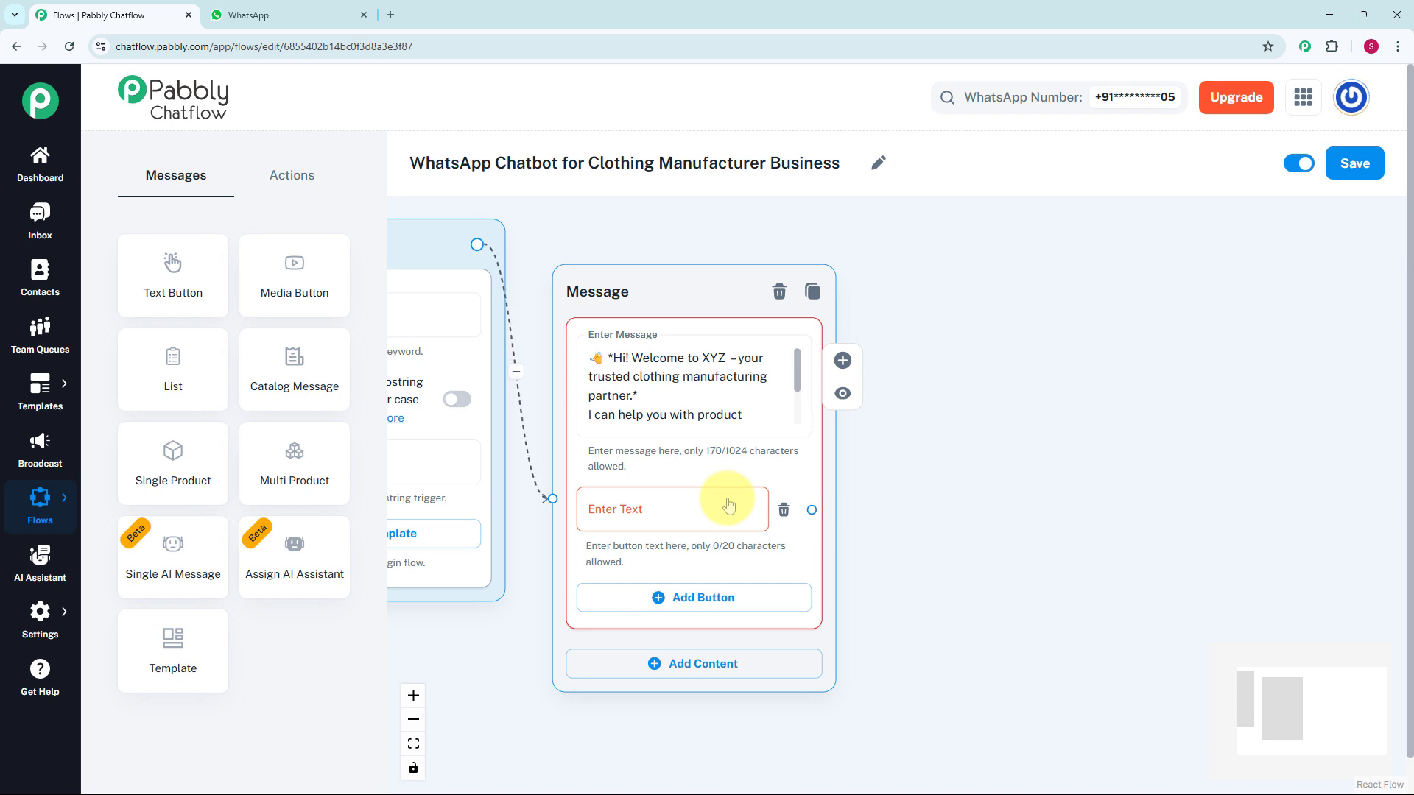
pyautogui.click(729, 504)
pyautogui.write('🧥 Browse Collection')
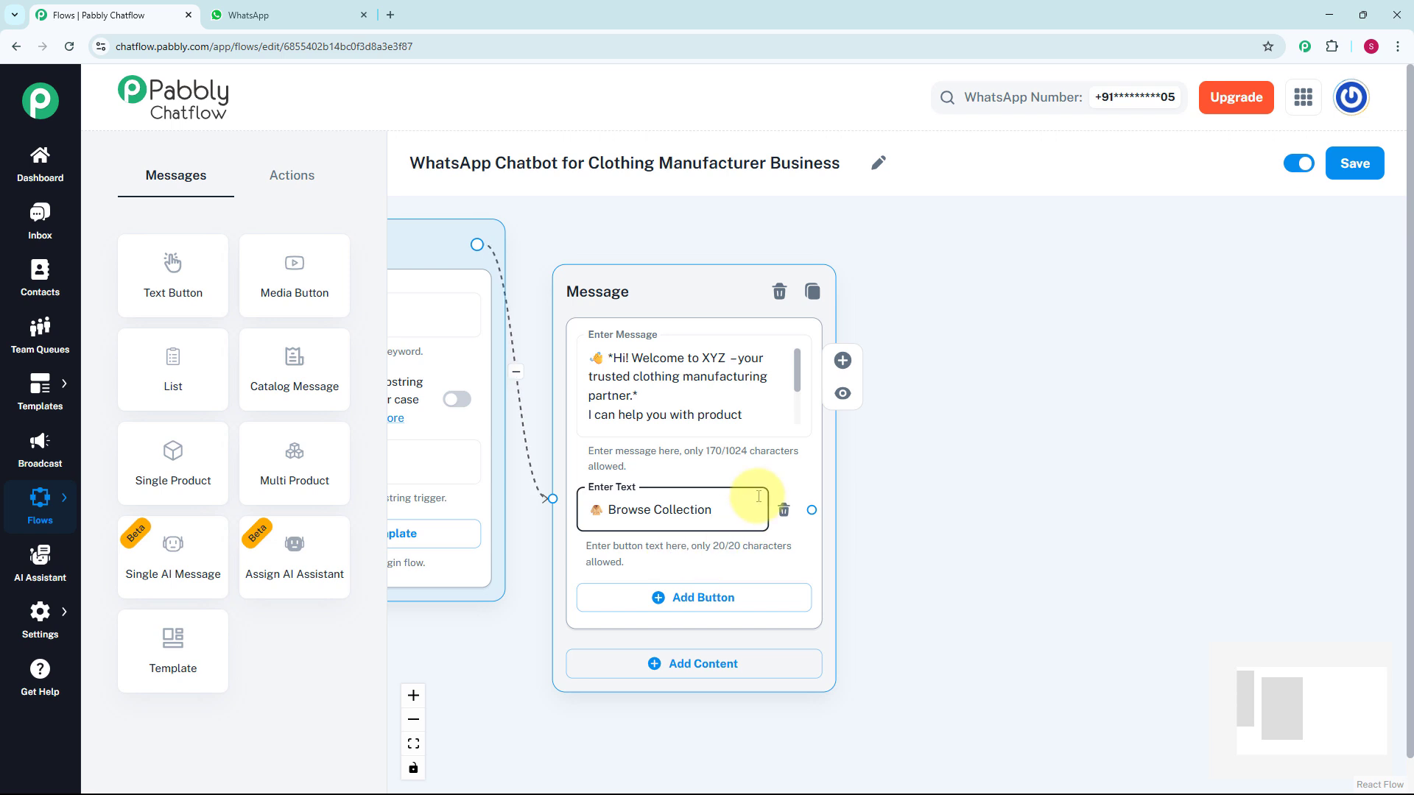
pyautogui.click(710, 603)
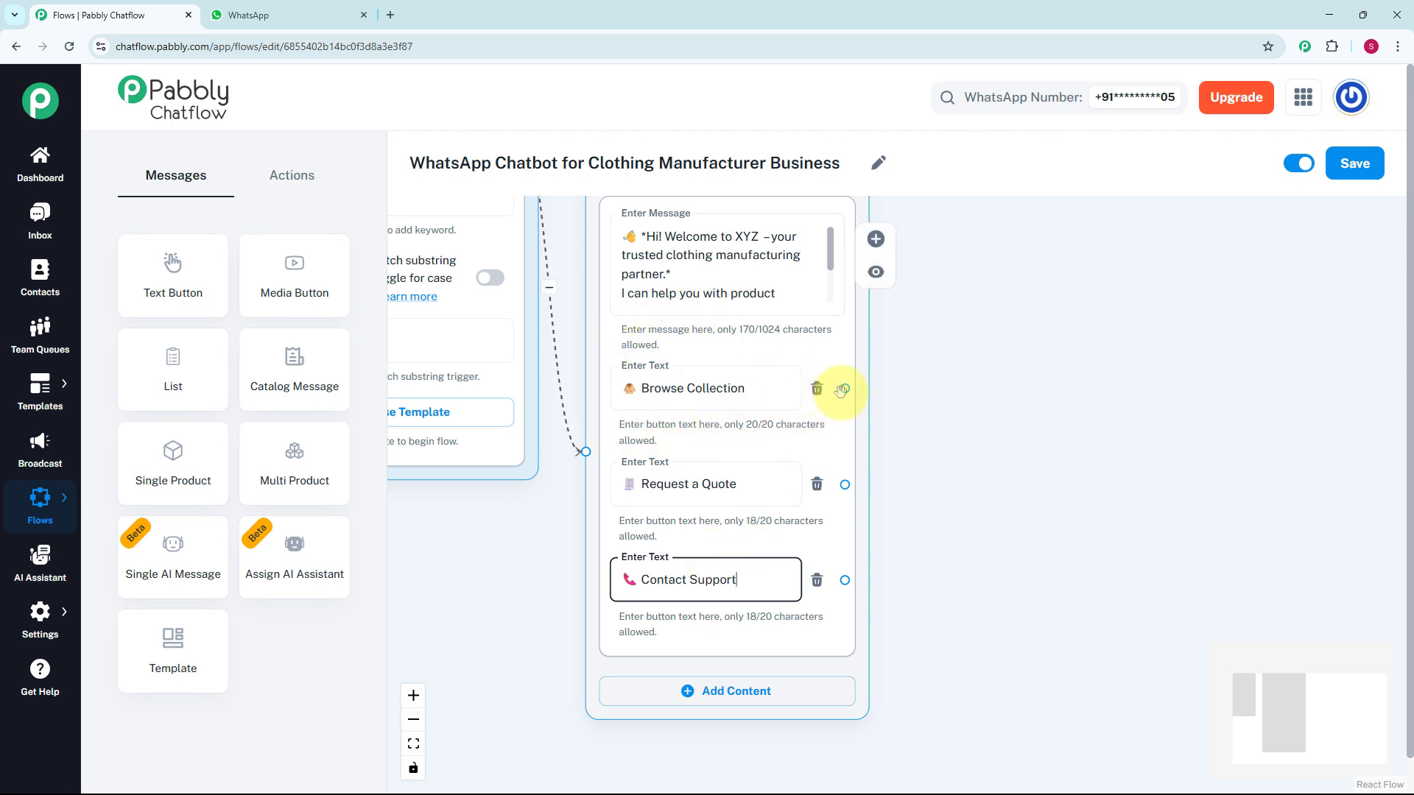
# Step: Connect a List message to the Browse Collection button and place it beside the welcome message
pyautogui.moveTo(845, 388); pyautogui.dragTo(986, 413)
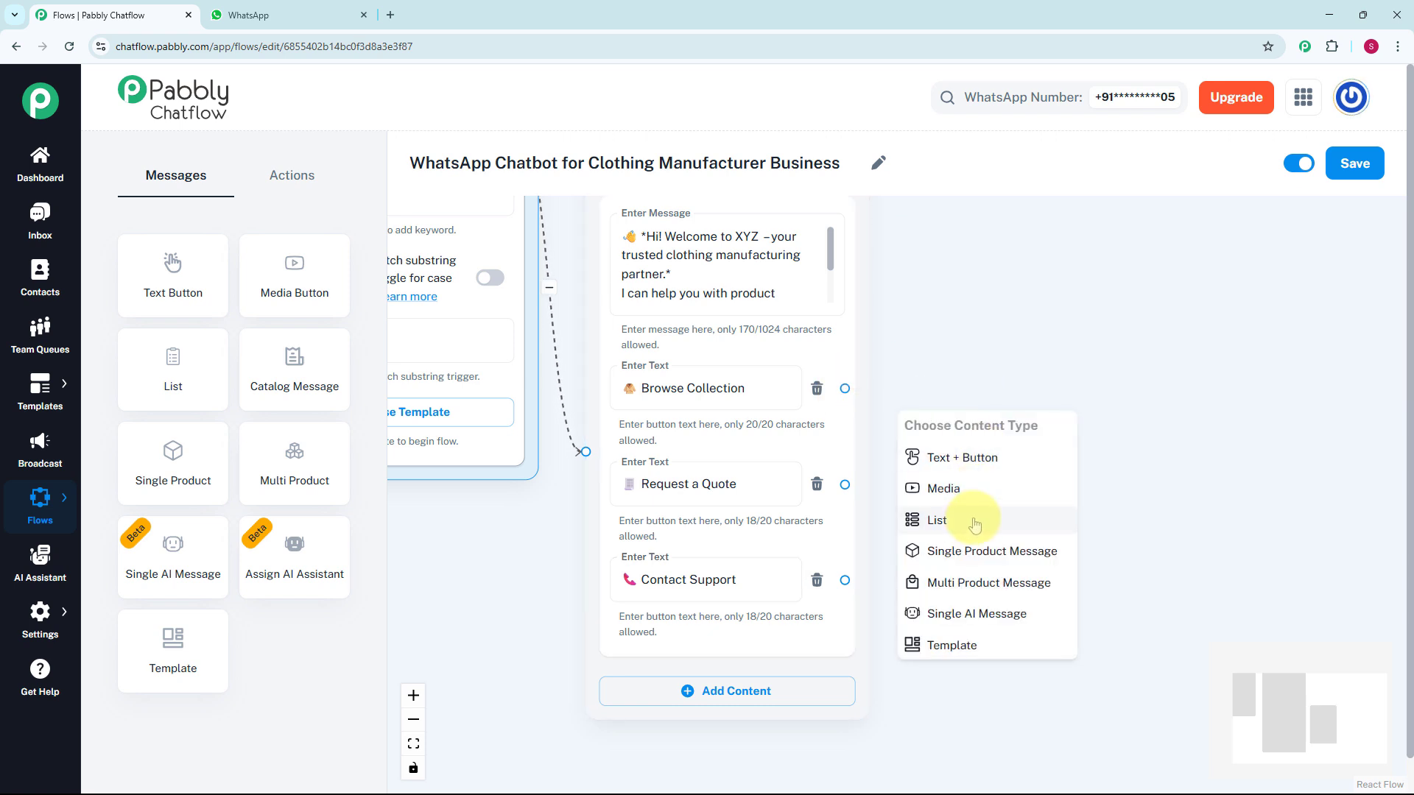
pyautogui.click(972, 523)
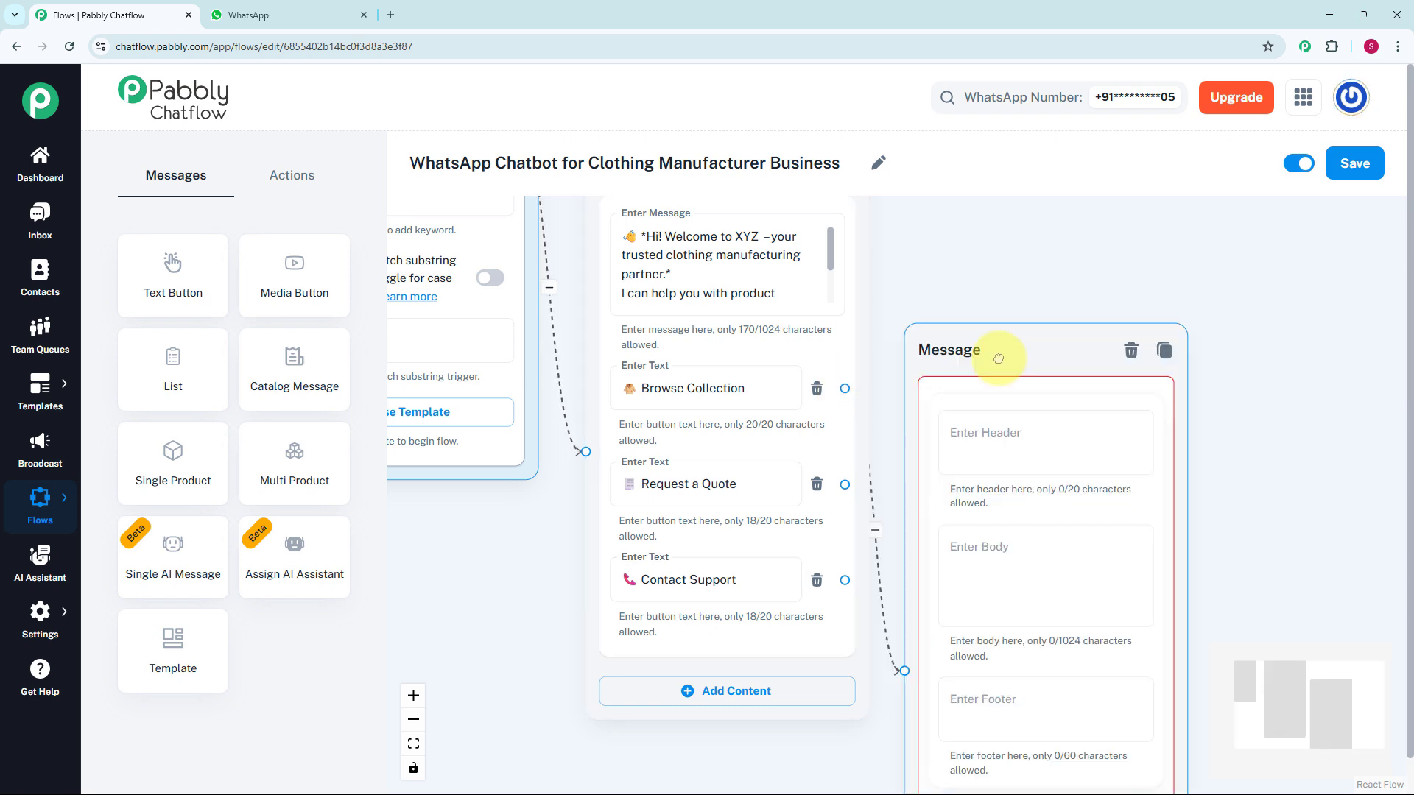
pyautogui.scroll(-3, 1013, 260)
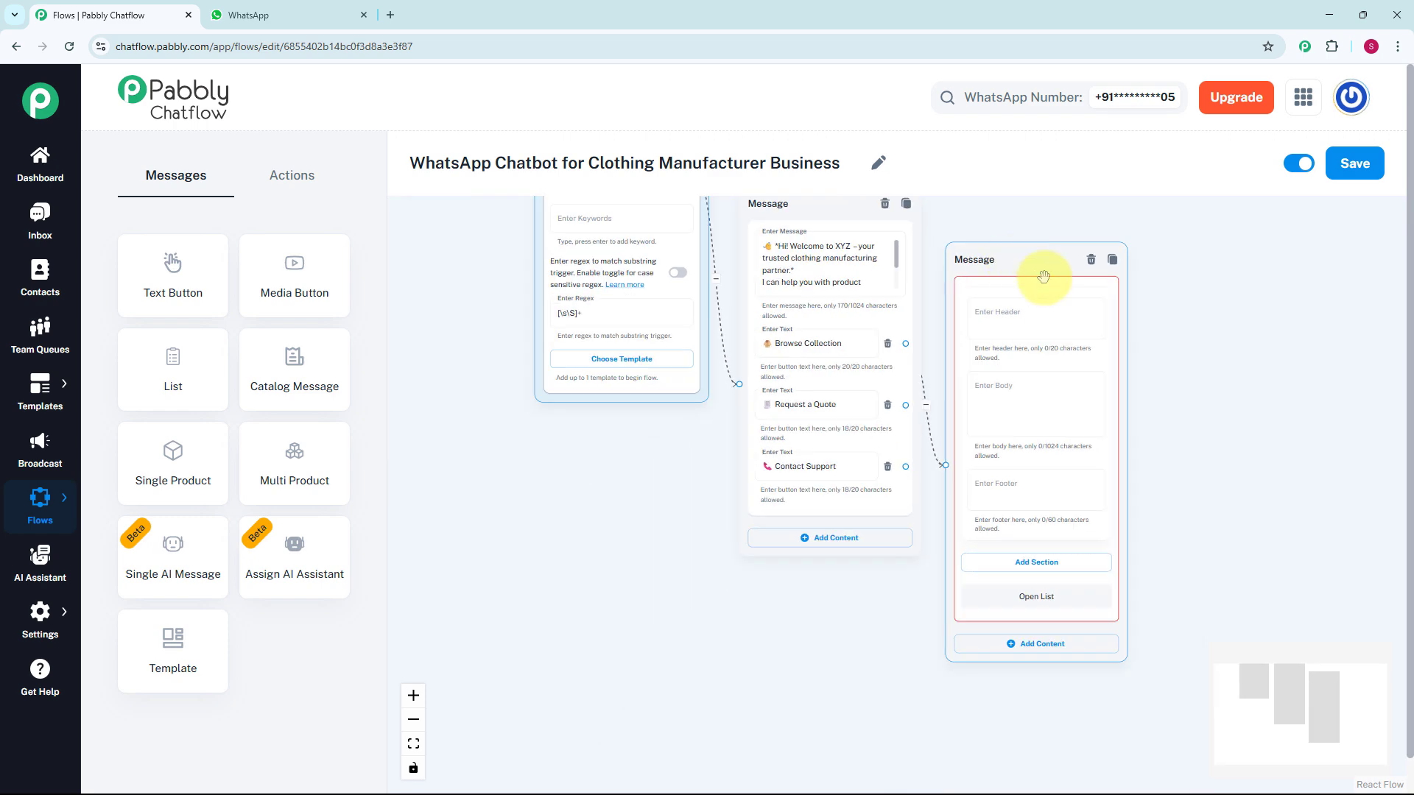
pyautogui.moveTo(1158, 313); pyautogui.dragTo(1010, 412)
pyautogui.moveTo(877, 352); pyautogui.dragTo(903, 228)
# Step: Set the list message's body to "Here's our catalog by category. Tap to explore 👇"
pyautogui.scroll(1, 897, 319)
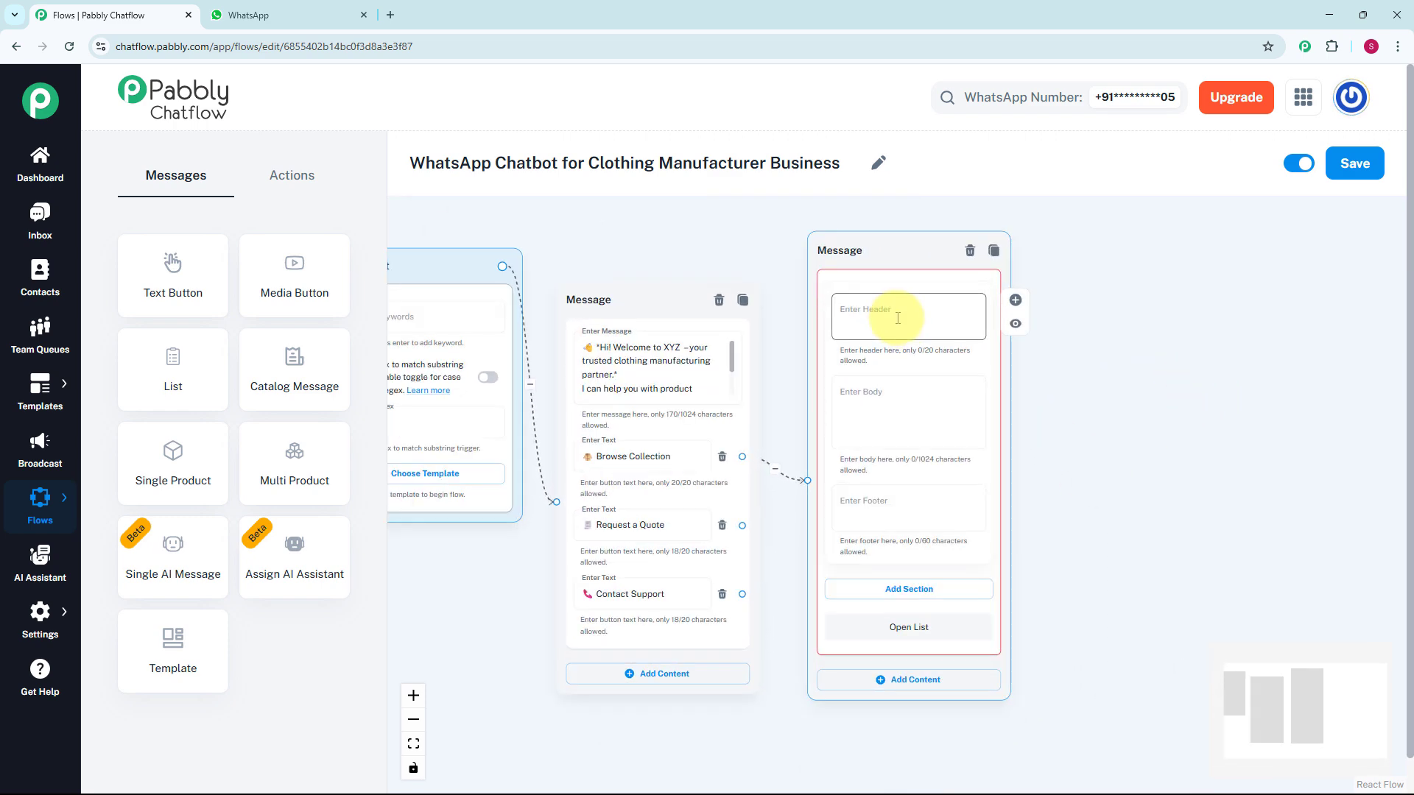
pyautogui.scroll(1, 879, 406)
pyautogui.click(882, 409)
pyautogui.write("Here's our catalog by category. Tap to explore 👇")
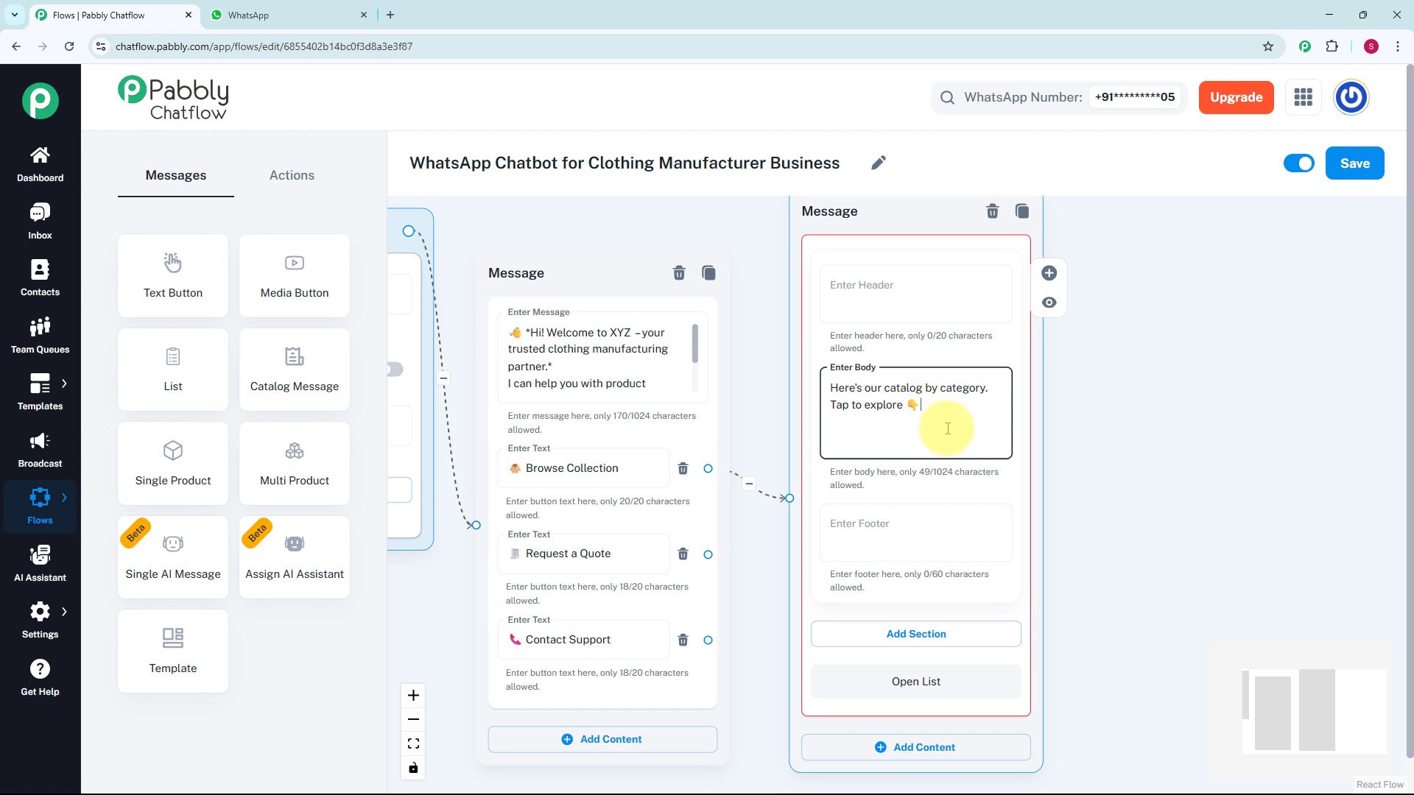
# Step: Add a section titled Collection to the list message
pyautogui.click(897, 641)
pyautogui.scroll(-2, 1073, 567)
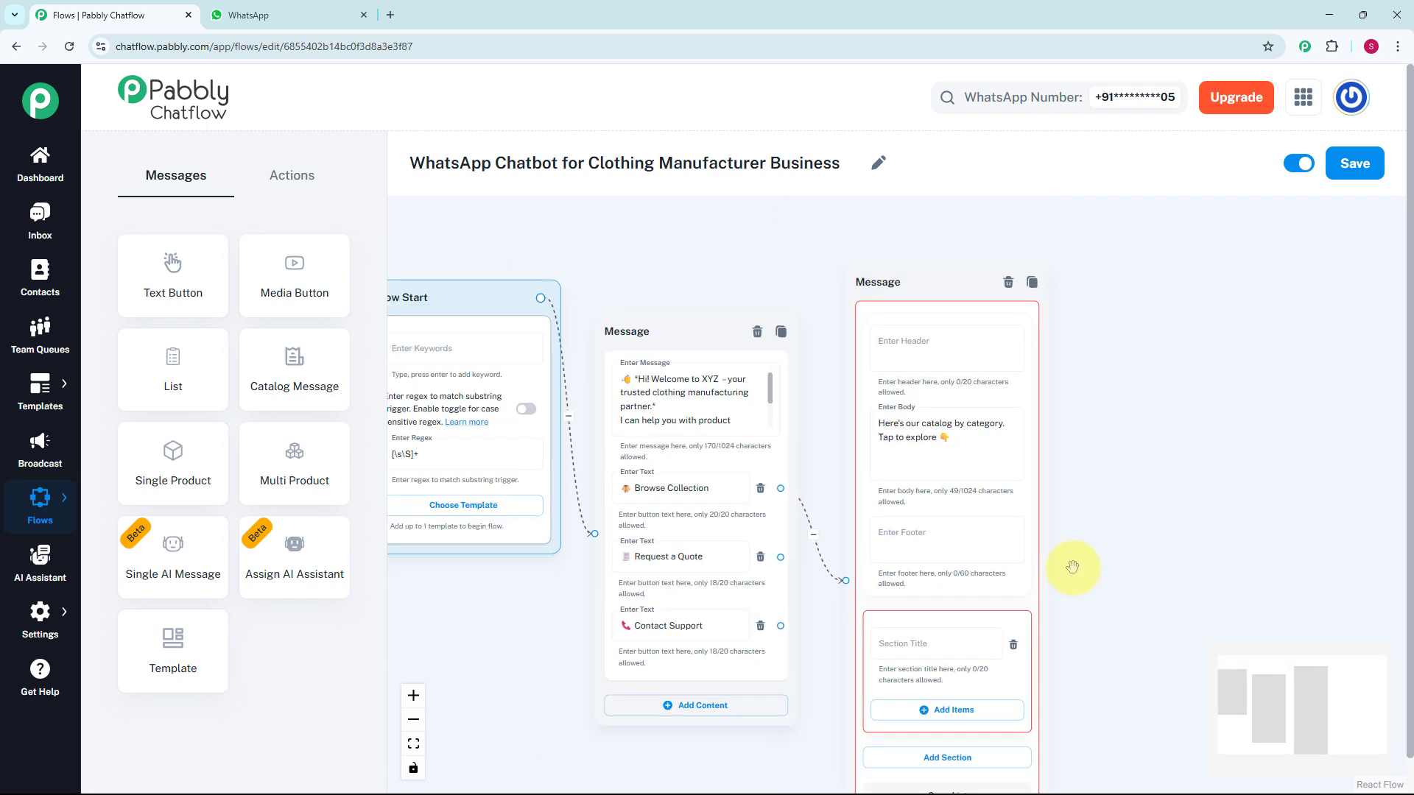
pyautogui.scroll(1, 1073, 568)
pyautogui.moveTo(1073, 568); pyautogui.dragTo(975, 424)
pyautogui.scroll(1, 835, 511)
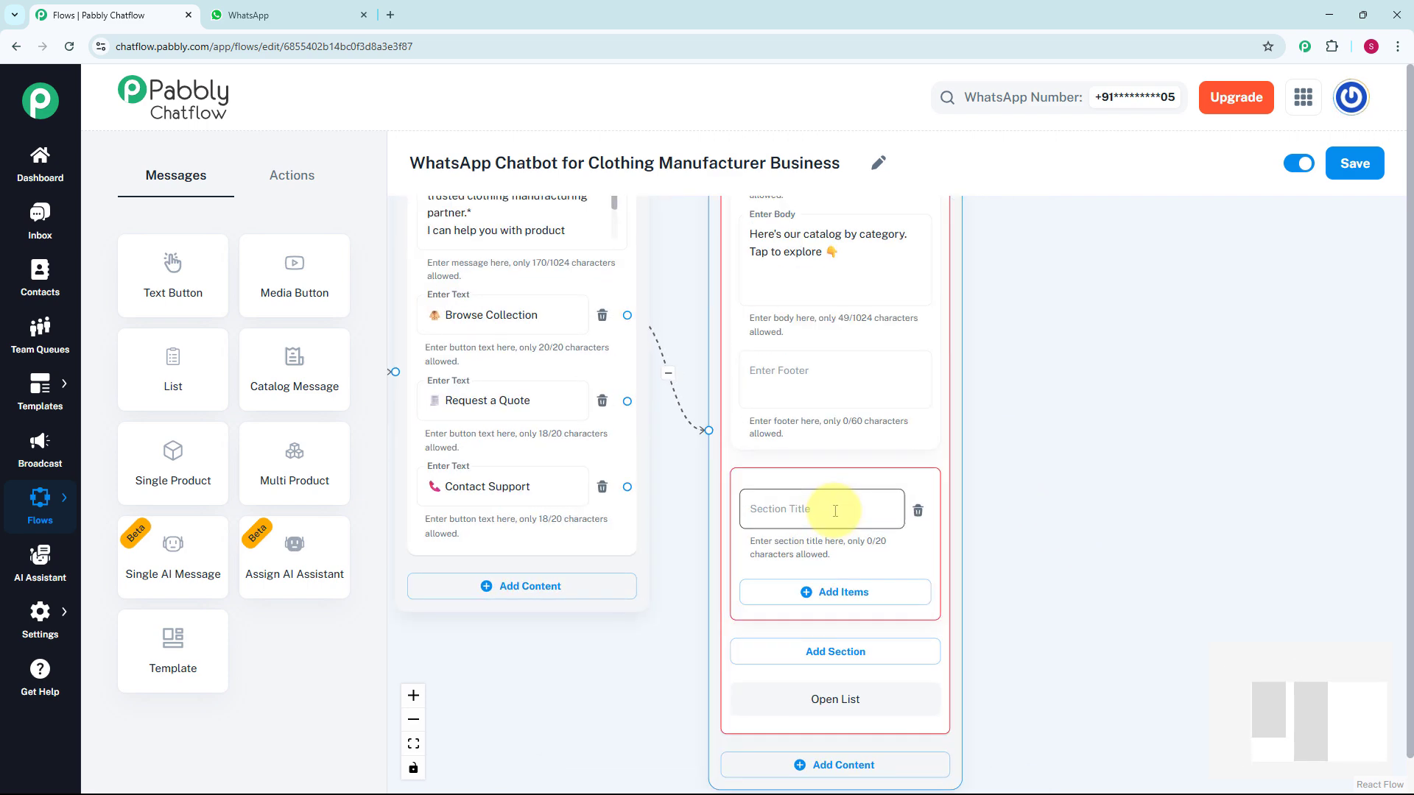
pyautogui.click(835, 510)
pyautogui.write('Collection')
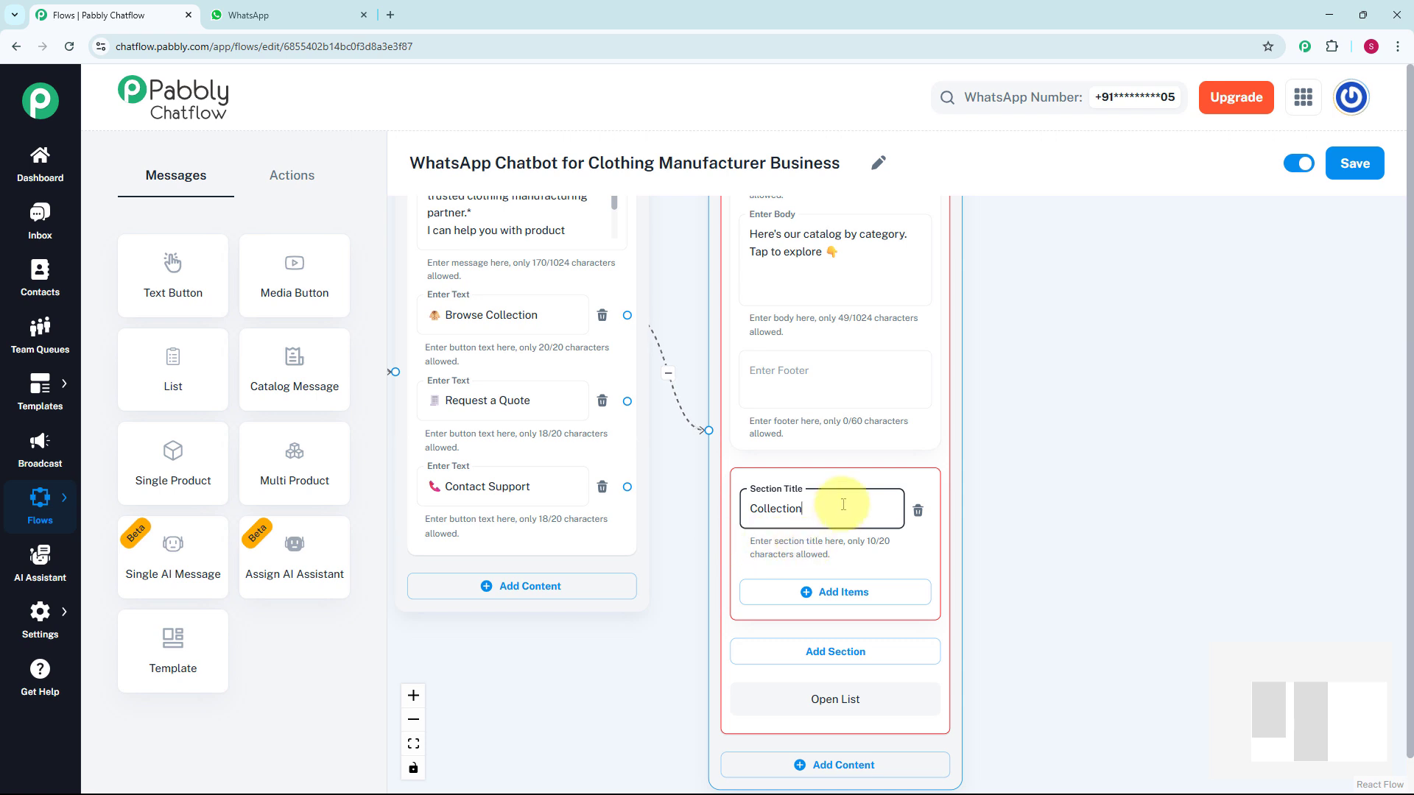
pyautogui.click(985, 467)
# Step: Add three emoji-prefixed items to the Collection section: Dresses & Gowns, T-Shirts and Bottom Wear
pyautogui.moveTo(1073, 528); pyautogui.dragTo(1038, 477)
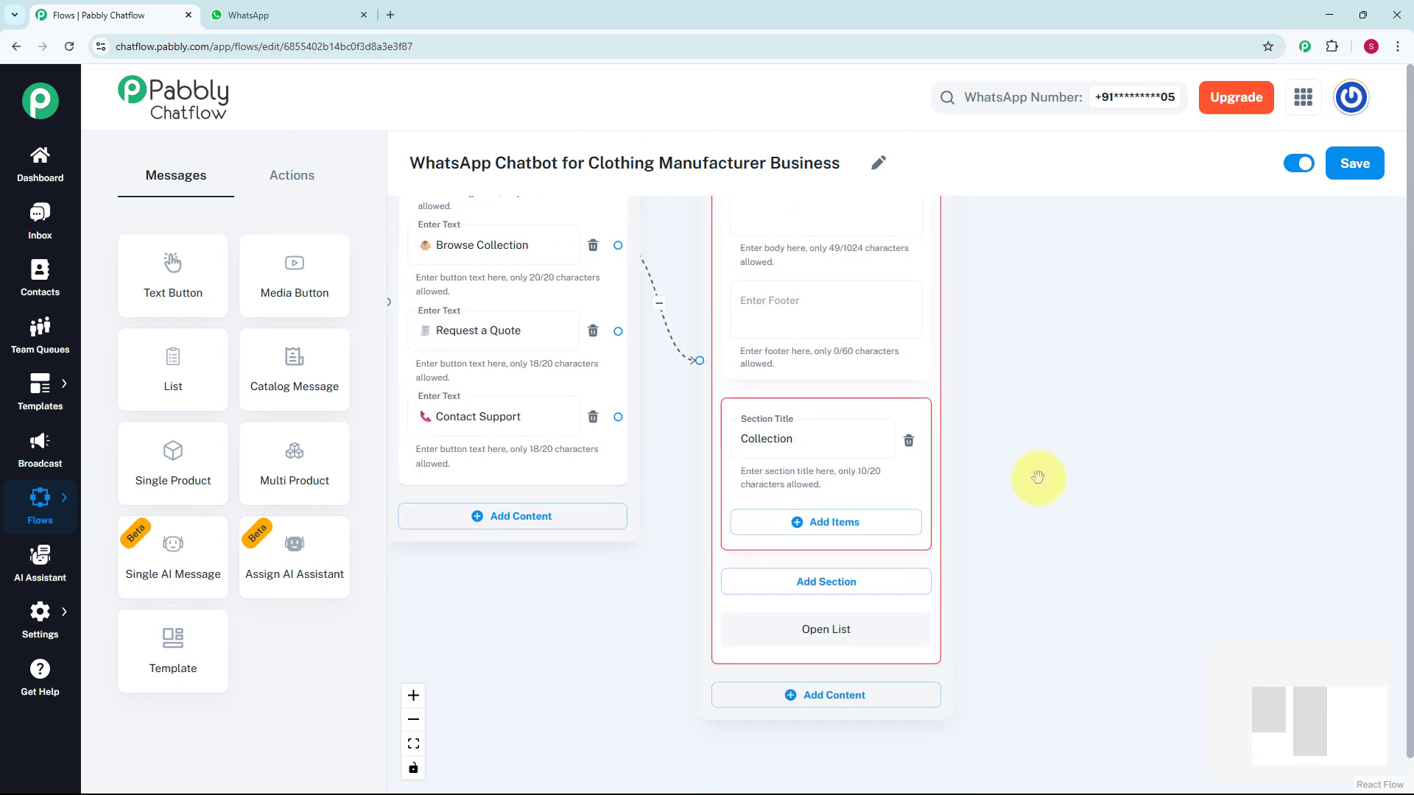
pyautogui.click(834, 524)
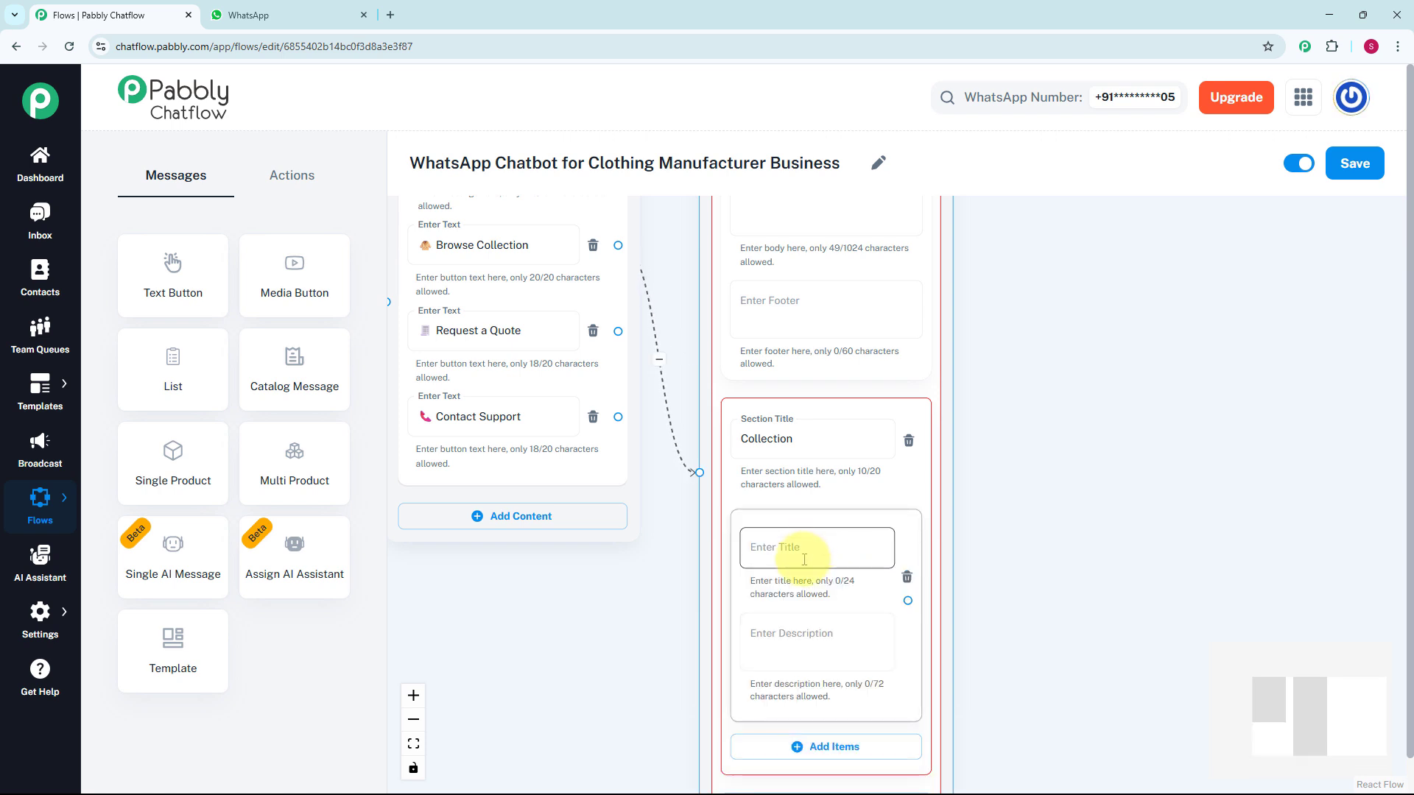
pyautogui.scroll(-3, 894, 577)
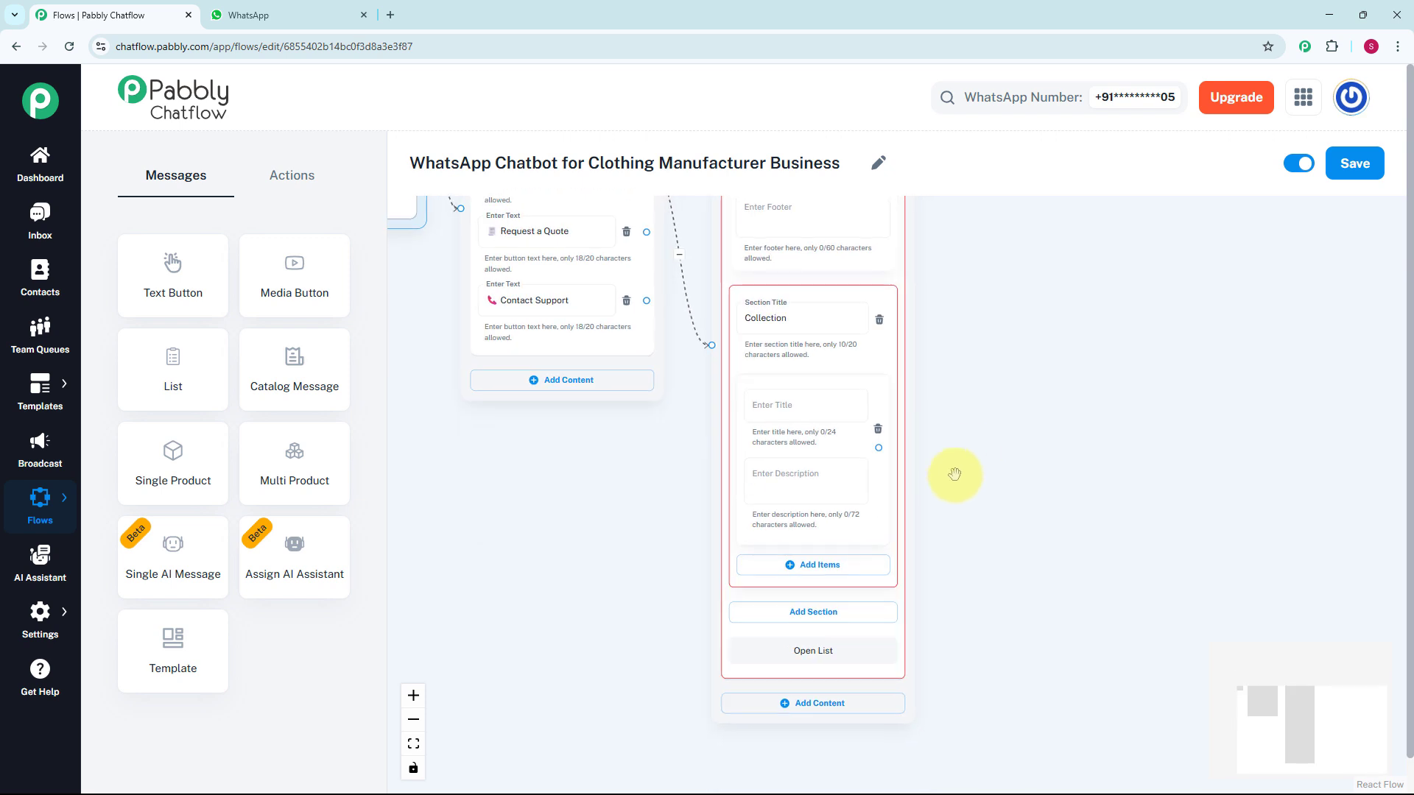
pyautogui.scroll(2, 954, 473)
pyautogui.click(776, 390)
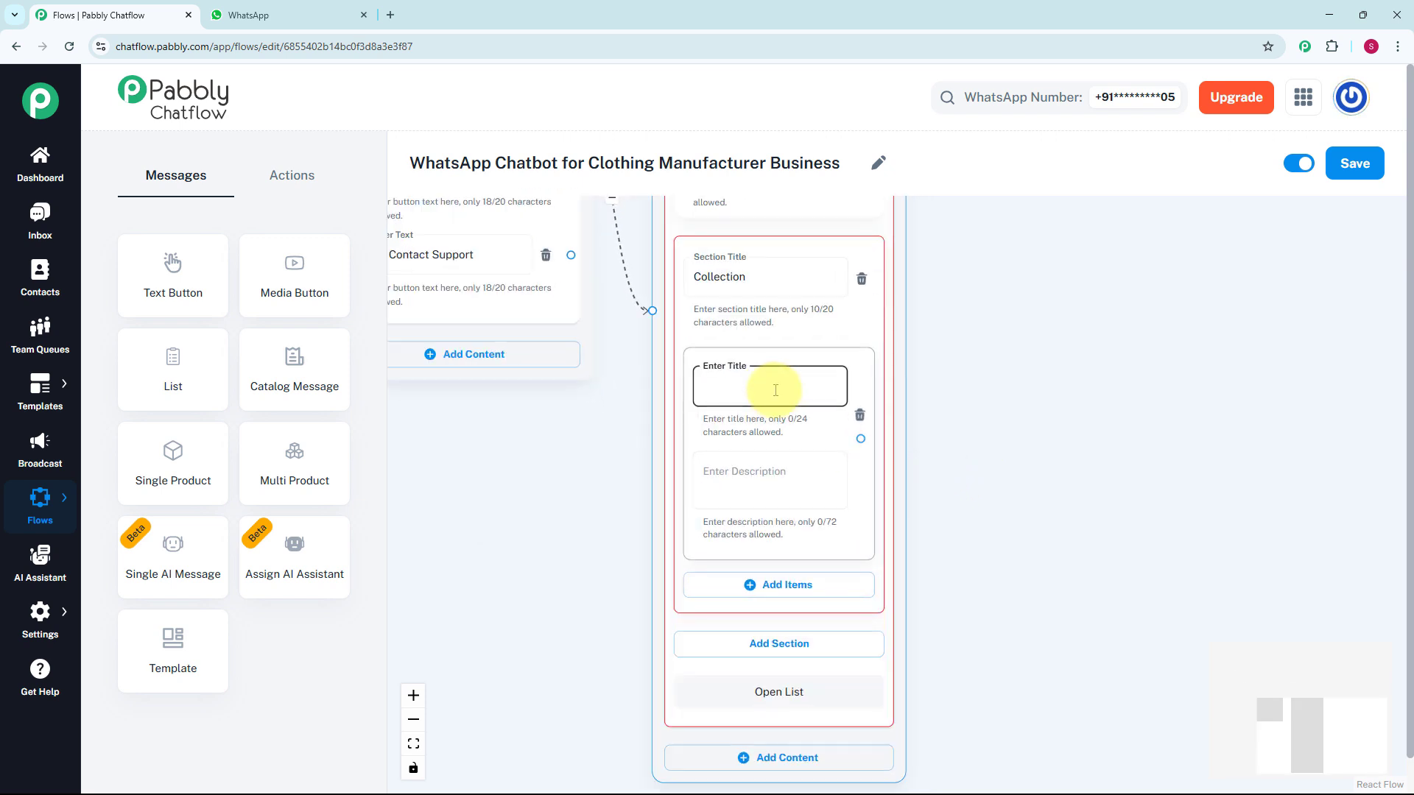
pyautogui.write('👗 Dresses & Gowns')
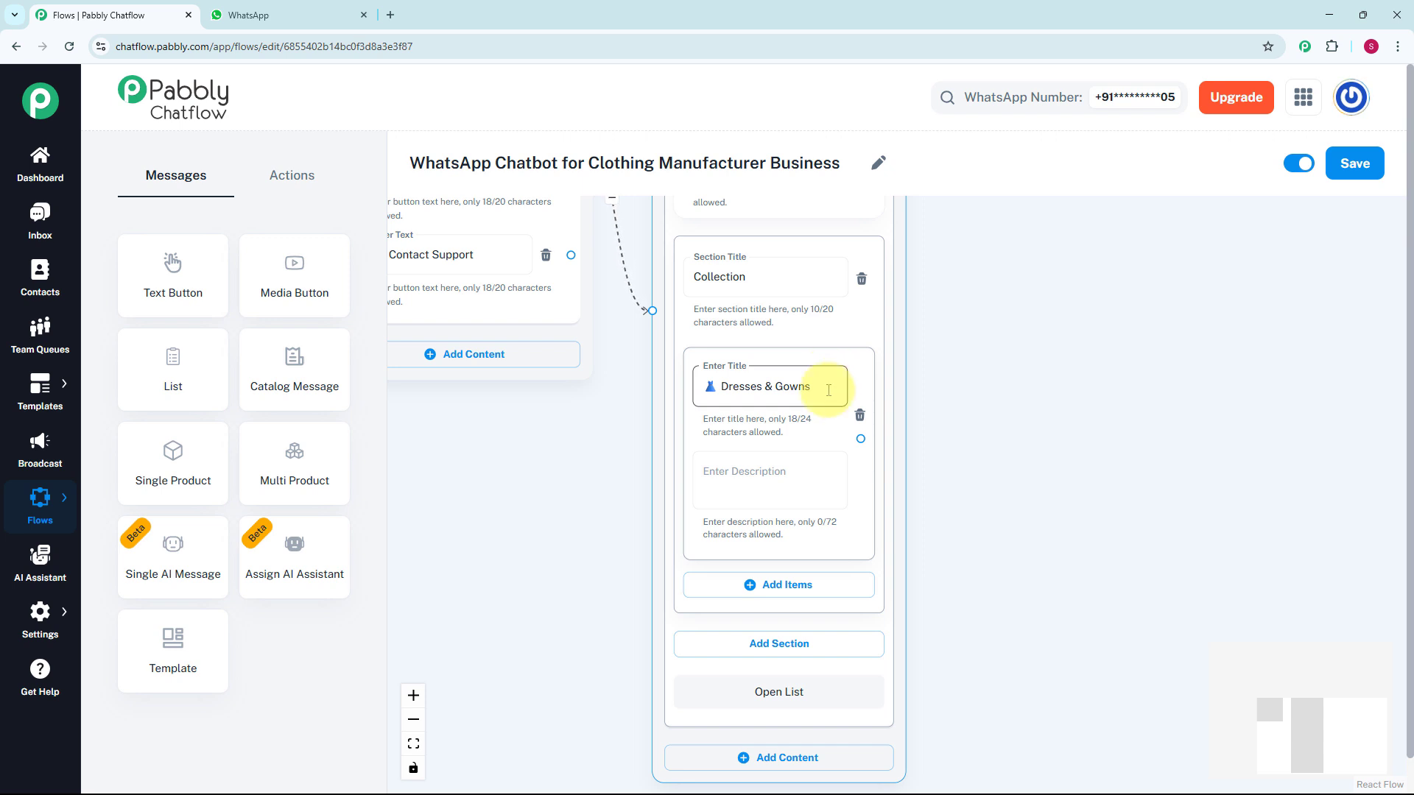
pyautogui.moveTo(1063, 528); pyautogui.dragTo(1086, 435)
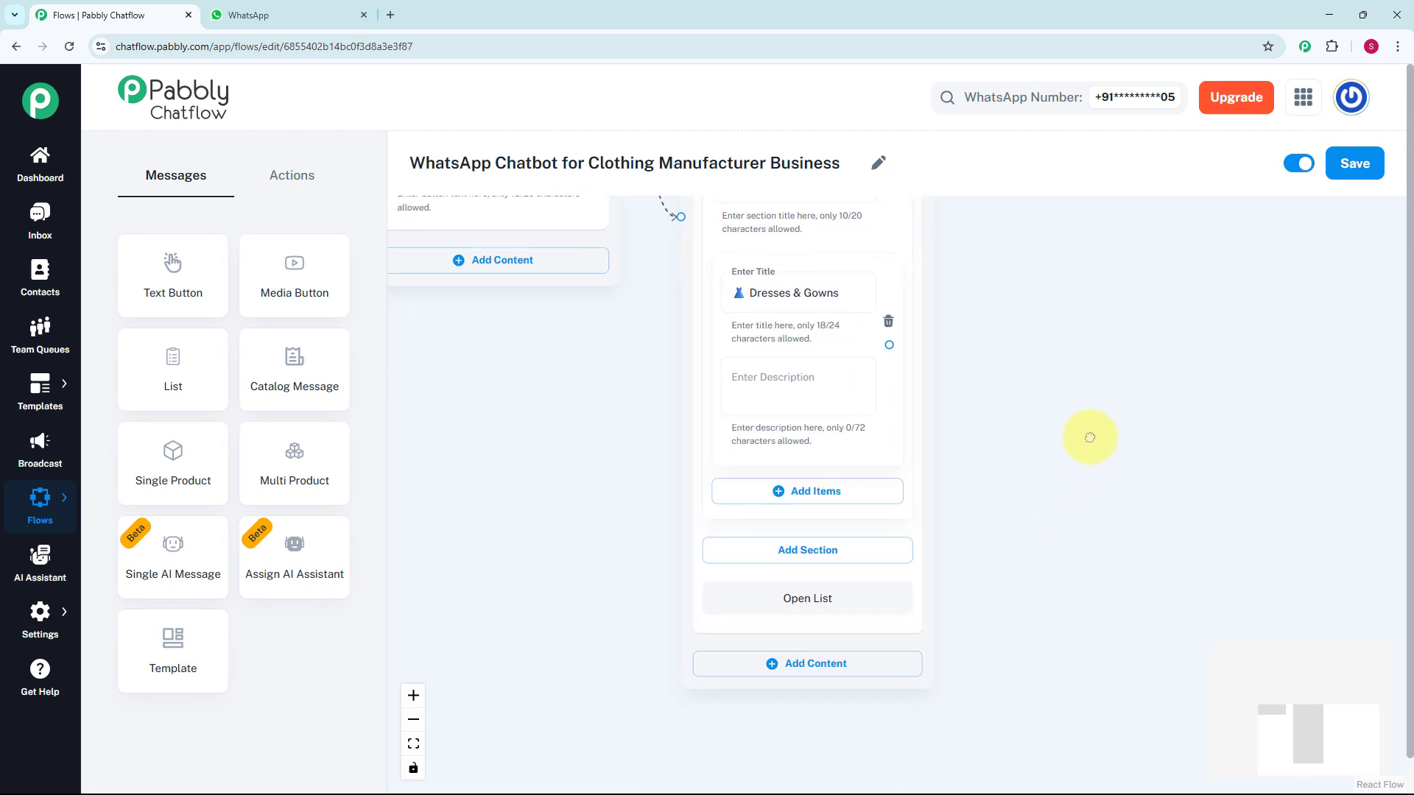
pyautogui.click(838, 499)
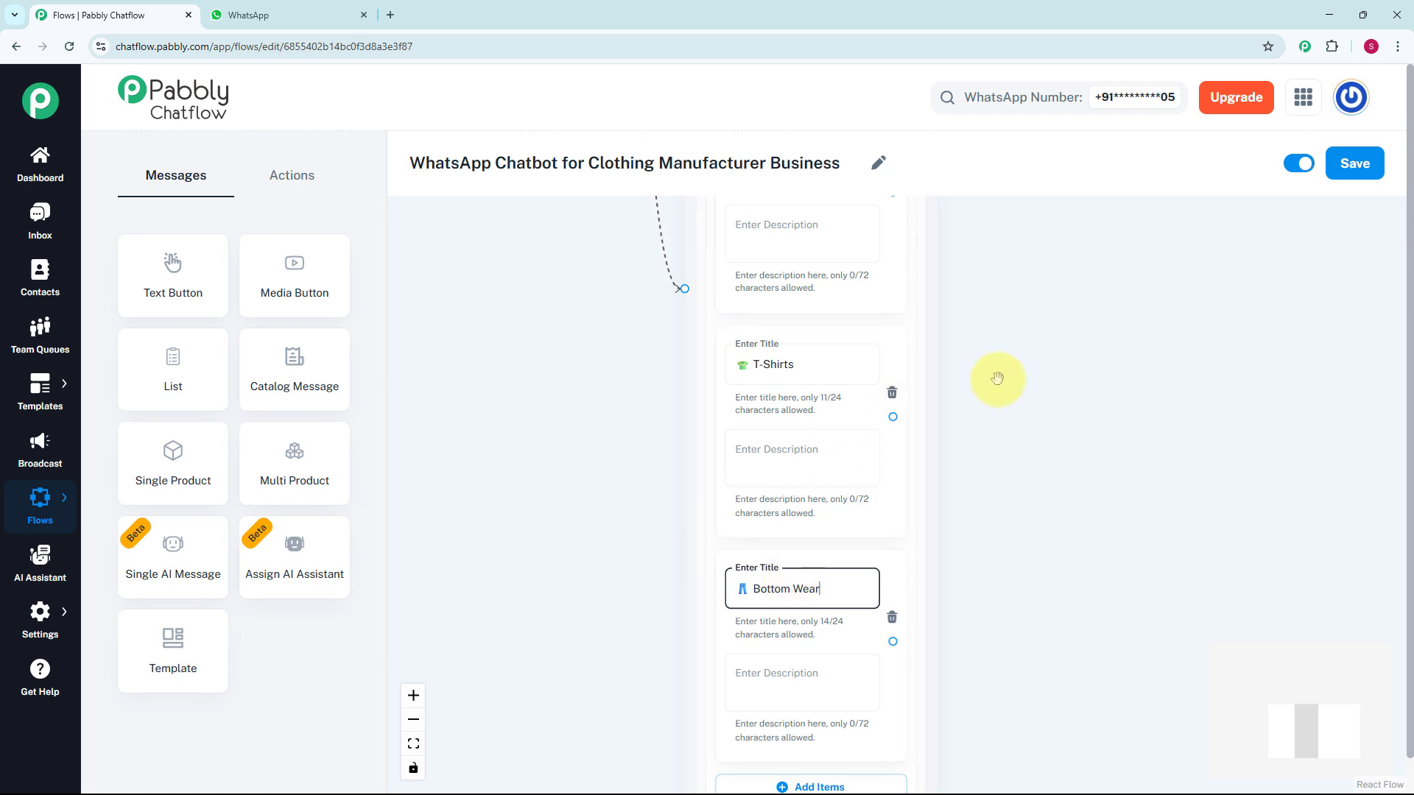
# Step: Connect a Text + Button message to the Dresses & Gowns item and paste its details on MOQ, customizations and ₹350–₹950 per-piece pricing
pyautogui.scroll(-2, 997, 378)
pyautogui.moveTo(1019, 266); pyautogui.dragTo(867, 435)
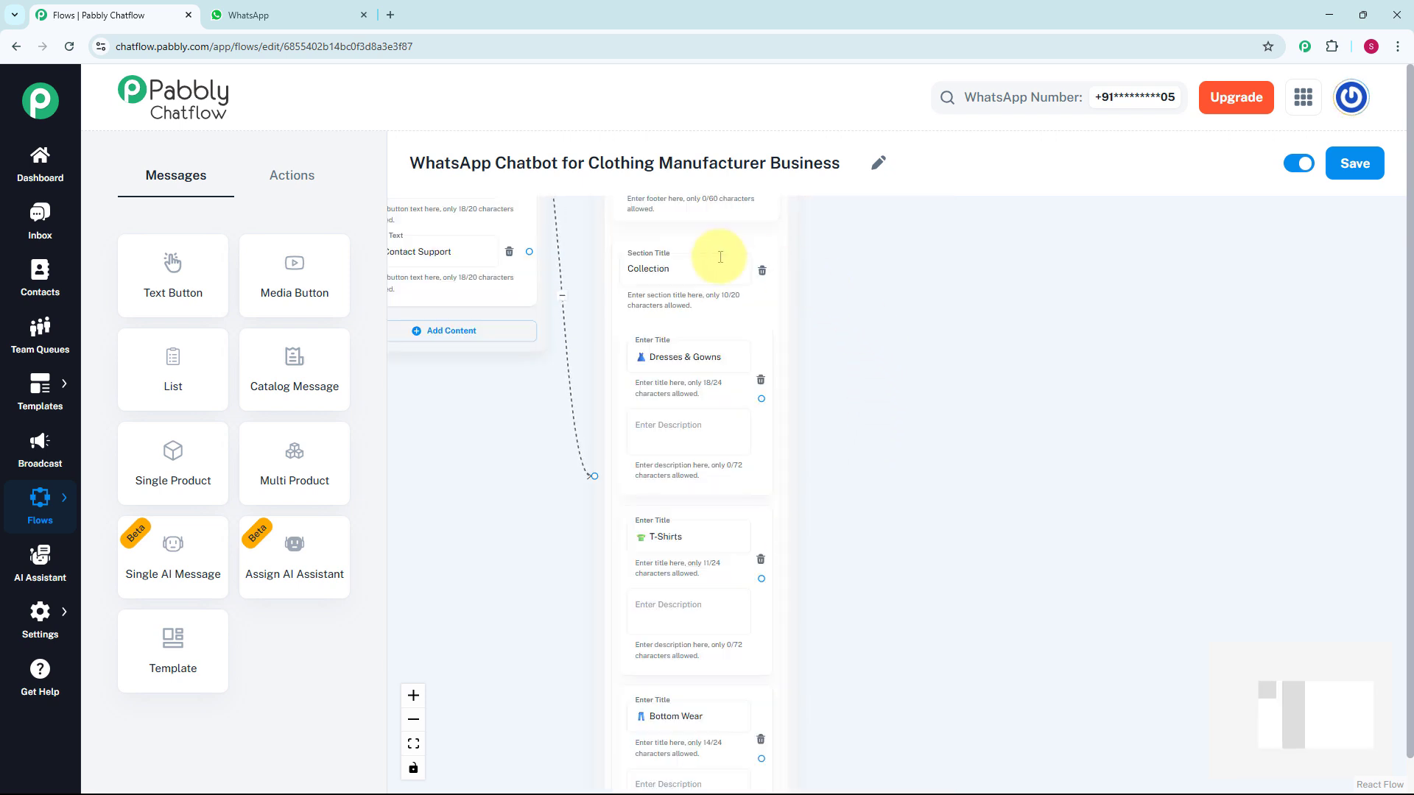
pyautogui.moveTo(902, 401); pyautogui.dragTo(905, 486)
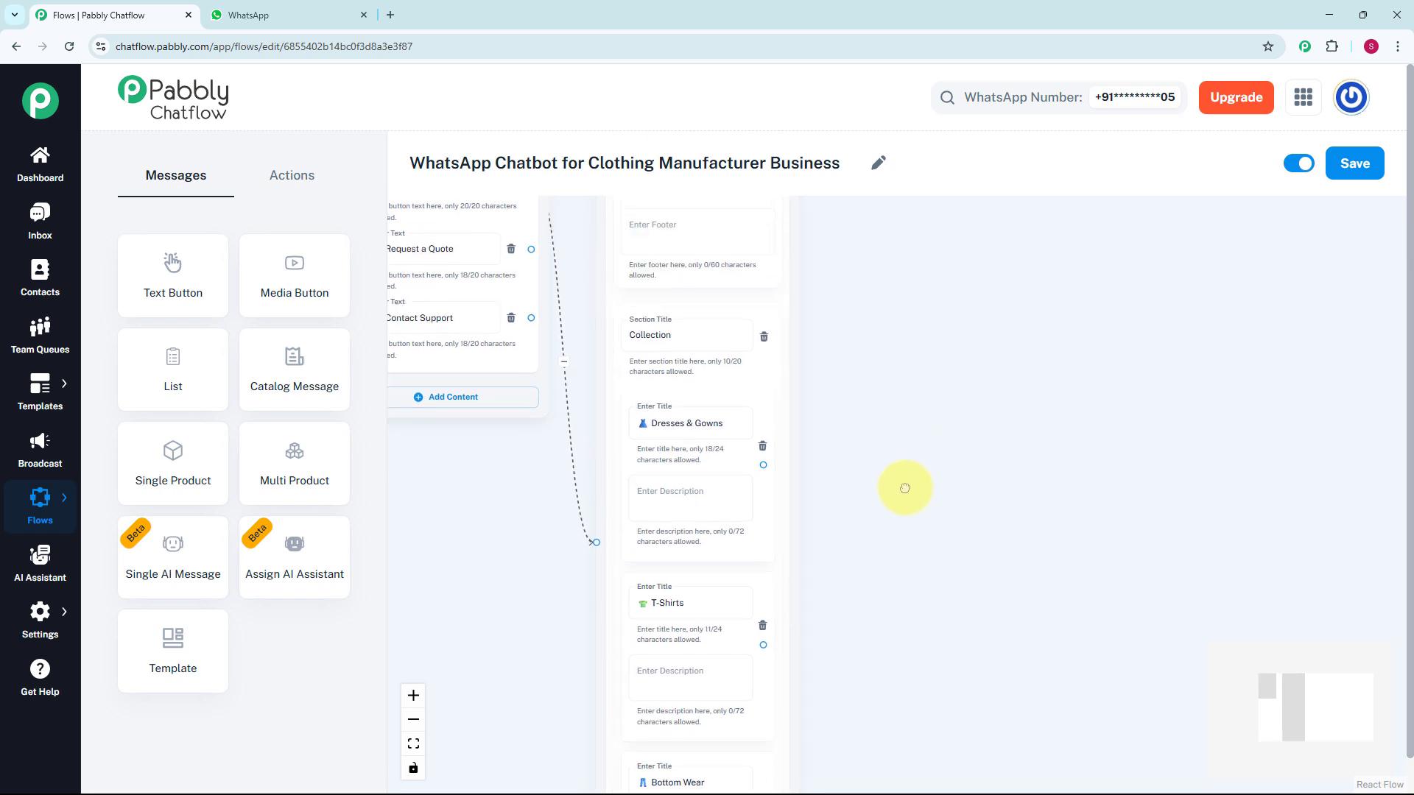
pyautogui.scroll(1, 903, 488)
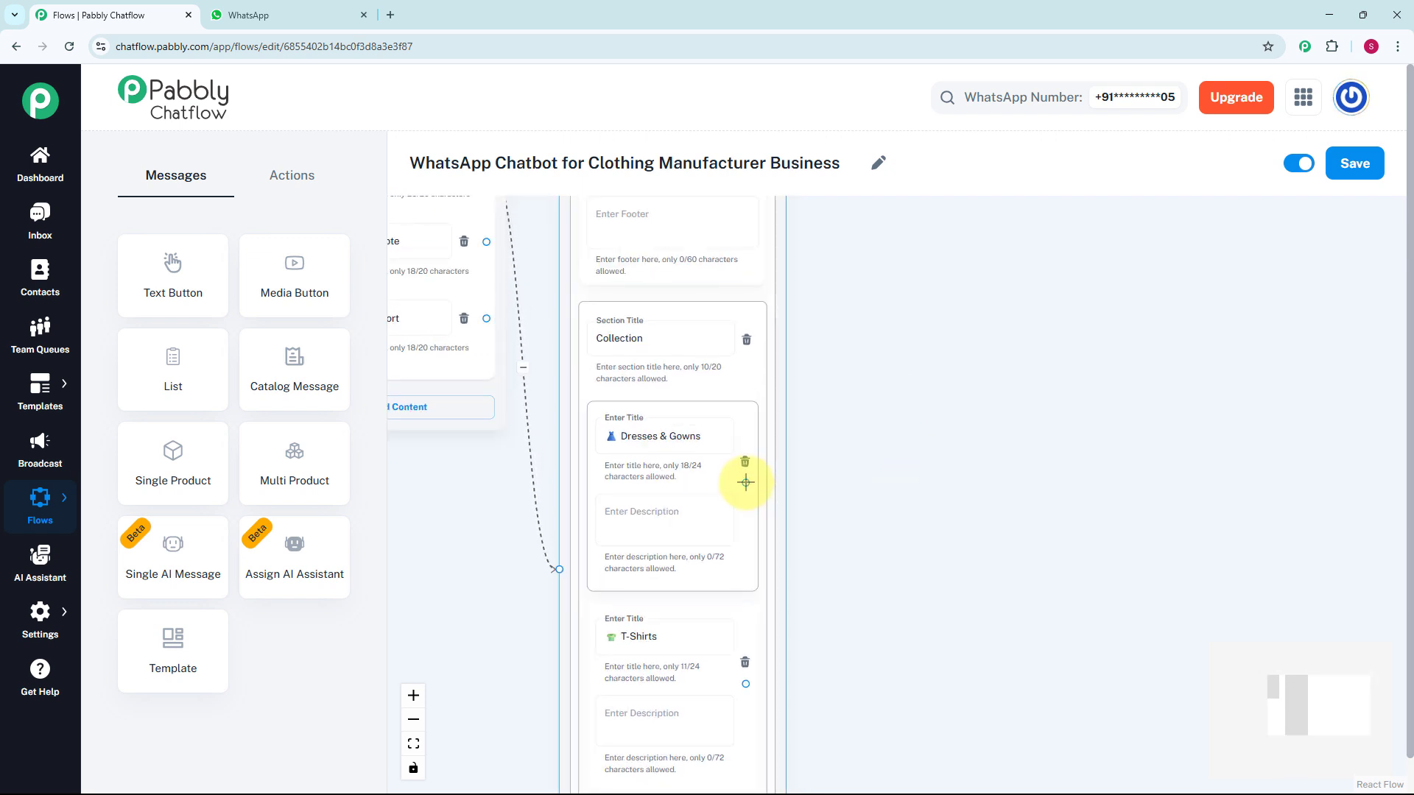
pyautogui.moveTo(745, 483); pyautogui.dragTo(874, 335)
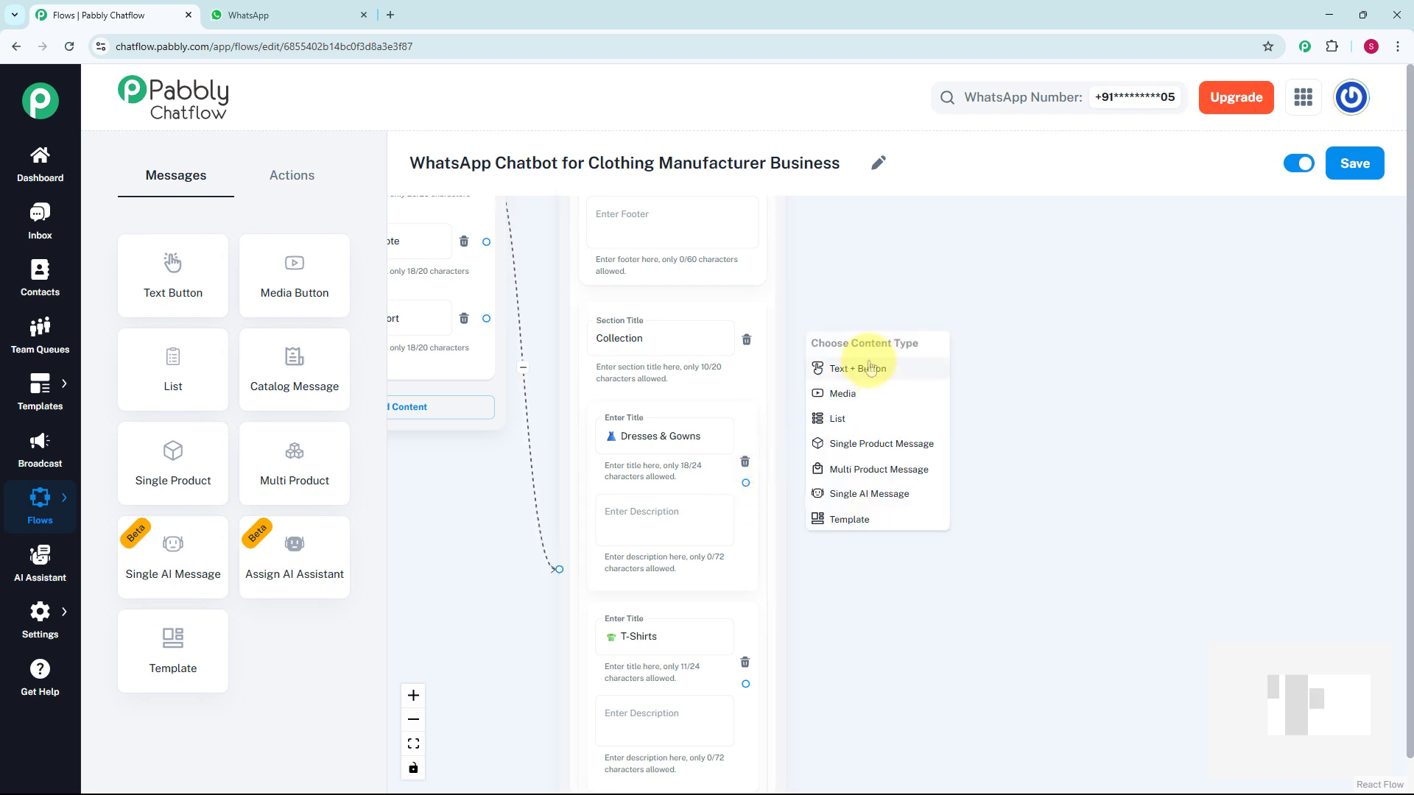
pyautogui.click(870, 368)
pyautogui.click(870, 397)
pyautogui.scroll(2, 866, 411)
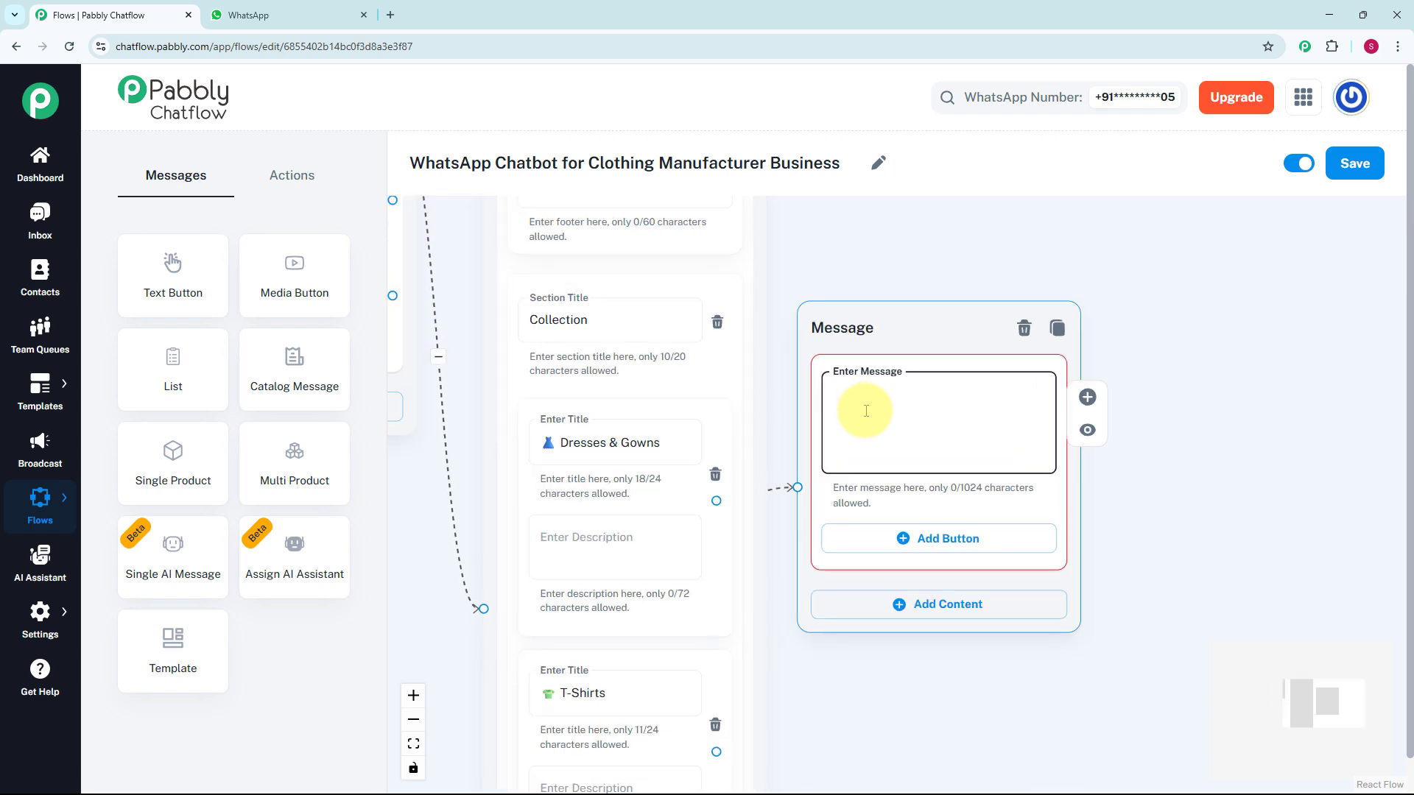
pyautogui.hotkey('ctrl', 'v')
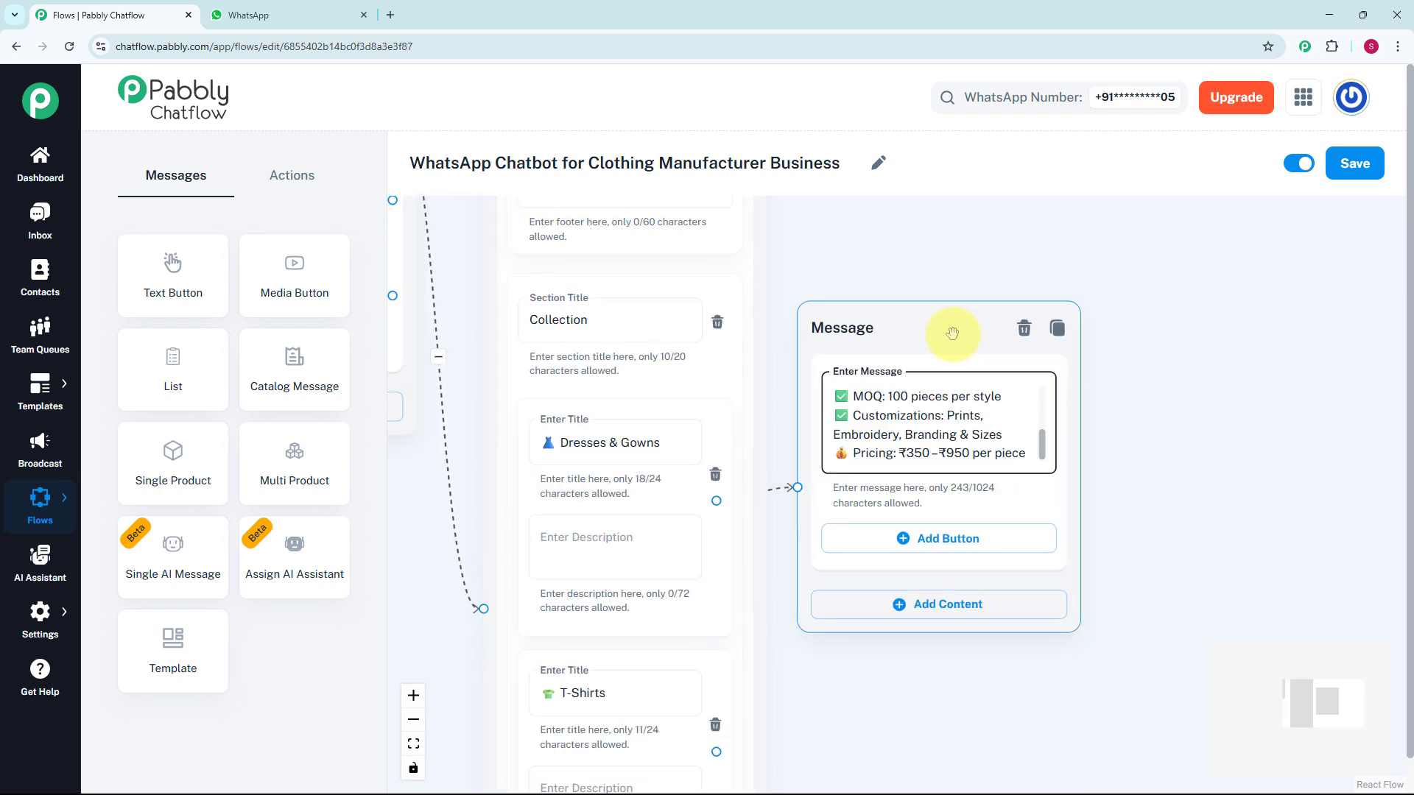
# Step: Add a Media content block below the text in the Dresses & Gowns details message
pyautogui.scroll(-1, 952, 333)
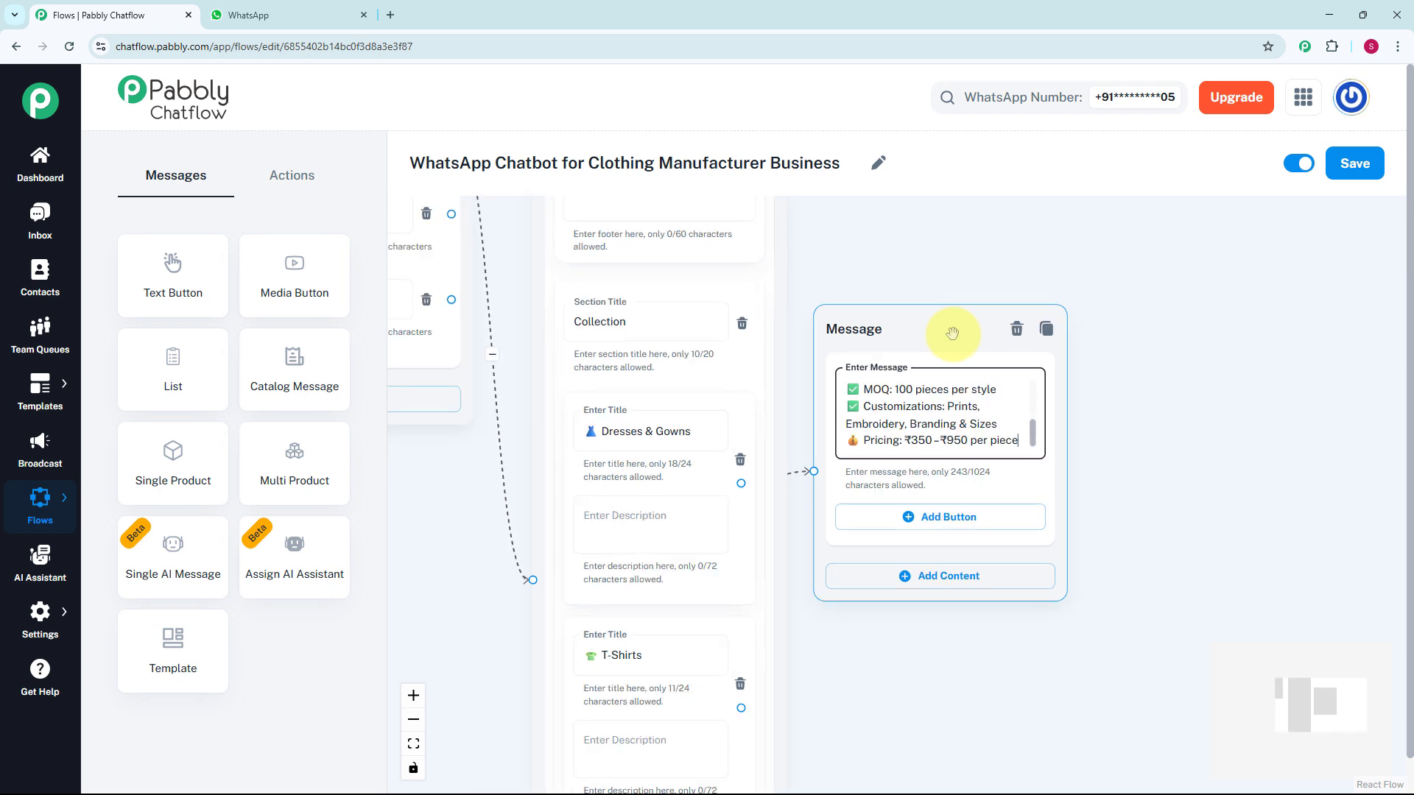
pyautogui.moveTo(952, 333); pyautogui.dragTo(945, 299)
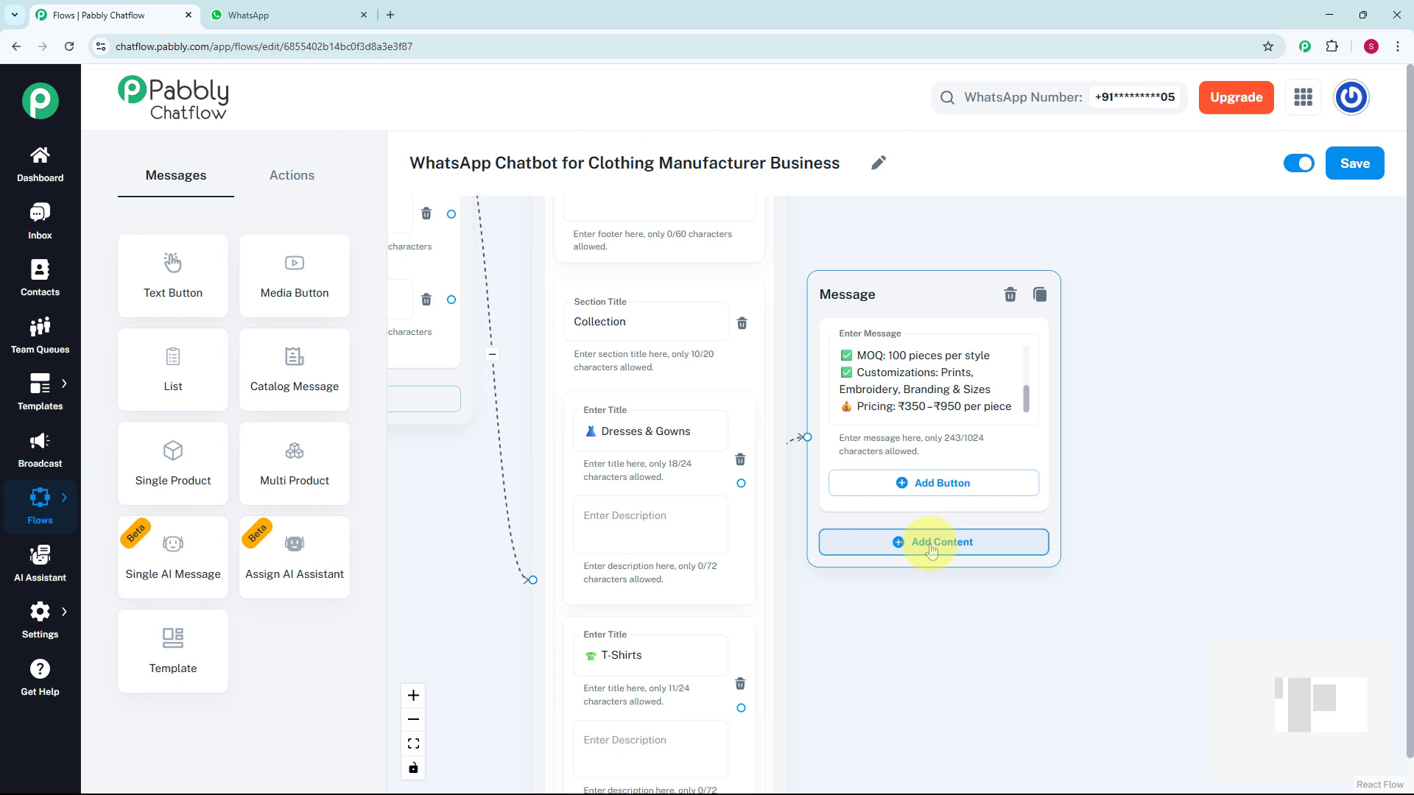
pyautogui.click(932, 549)
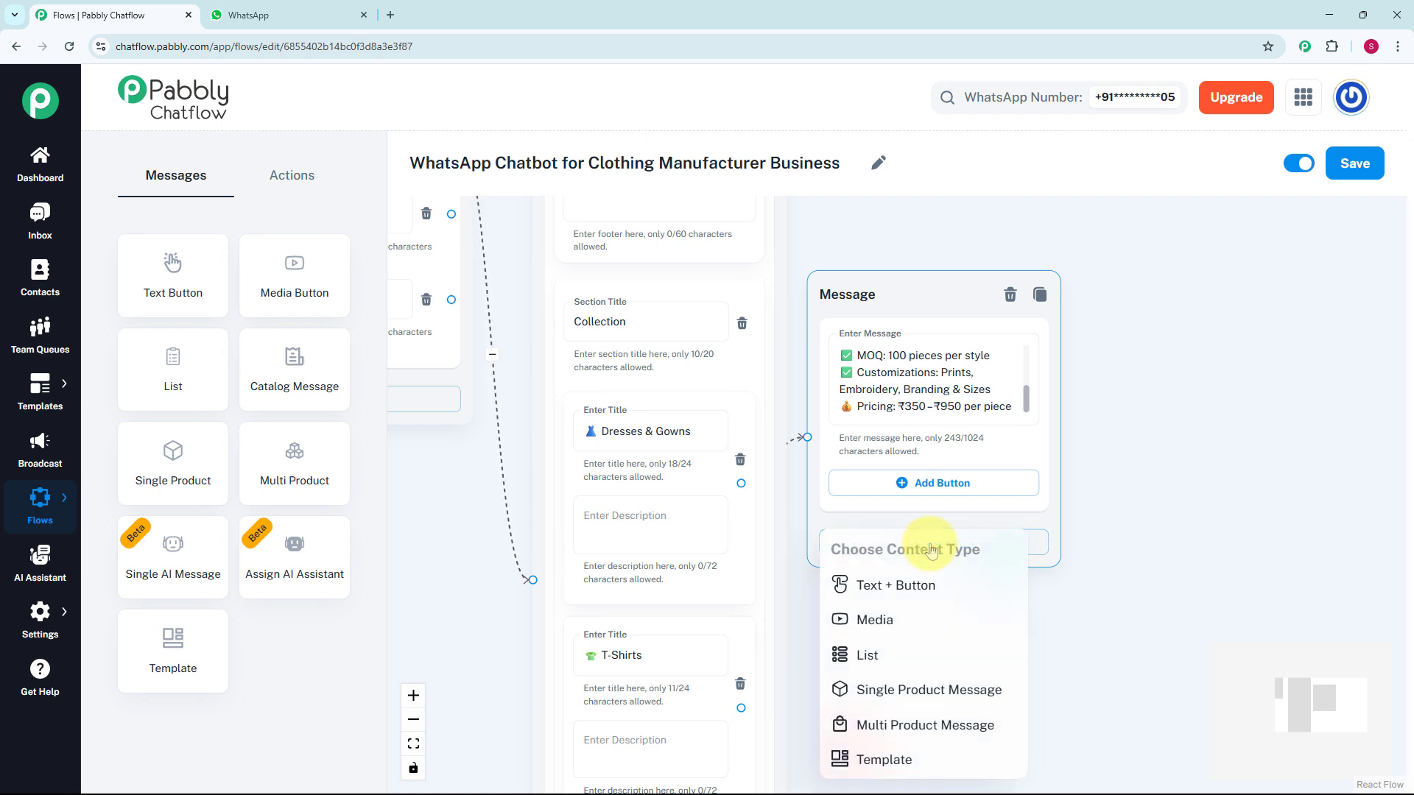
pyautogui.click(894, 626)
pyautogui.scroll(-3, 1178, 541)
pyautogui.moveTo(1177, 543); pyautogui.dragTo(975, 399)
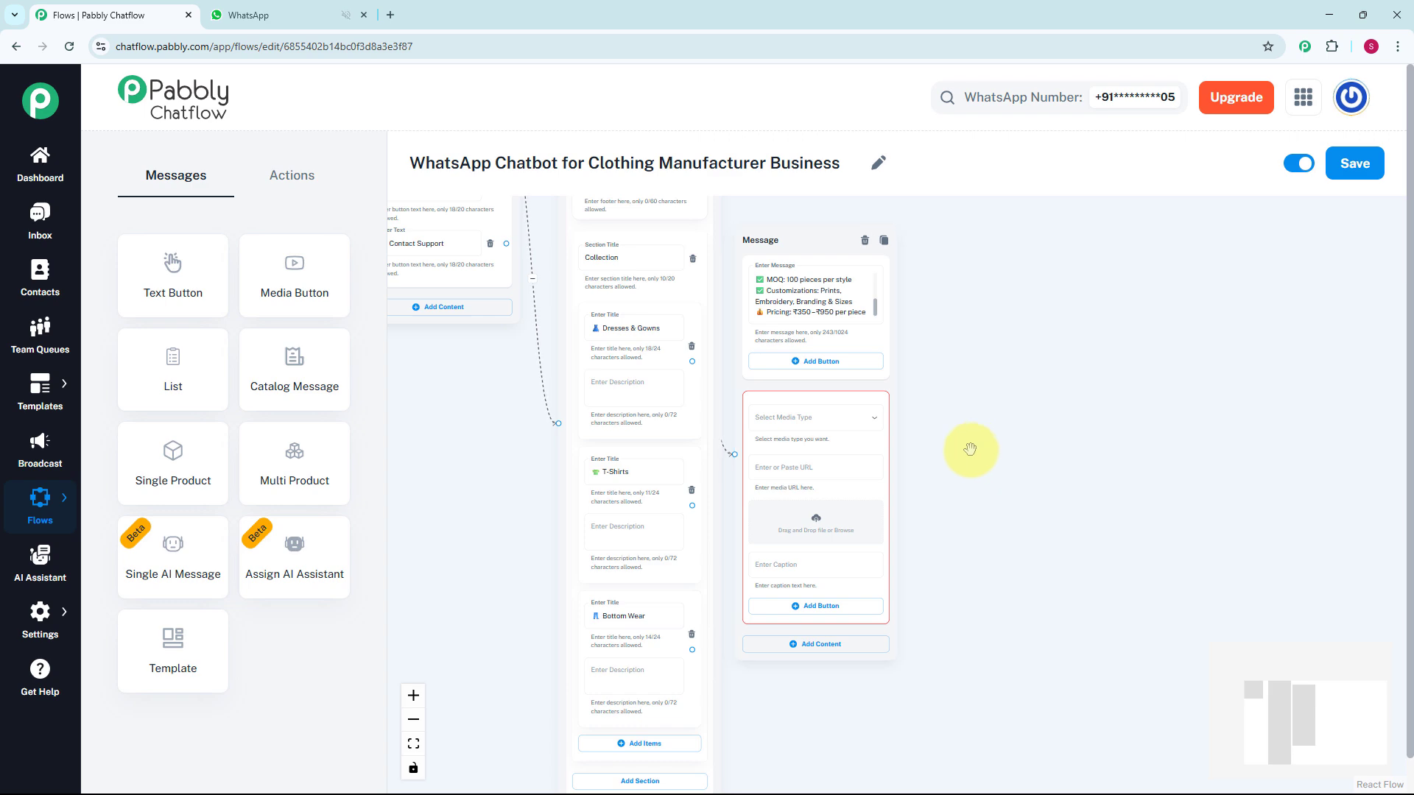
pyautogui.scroll(1, 969, 447)
pyautogui.scroll(1, 982, 420)
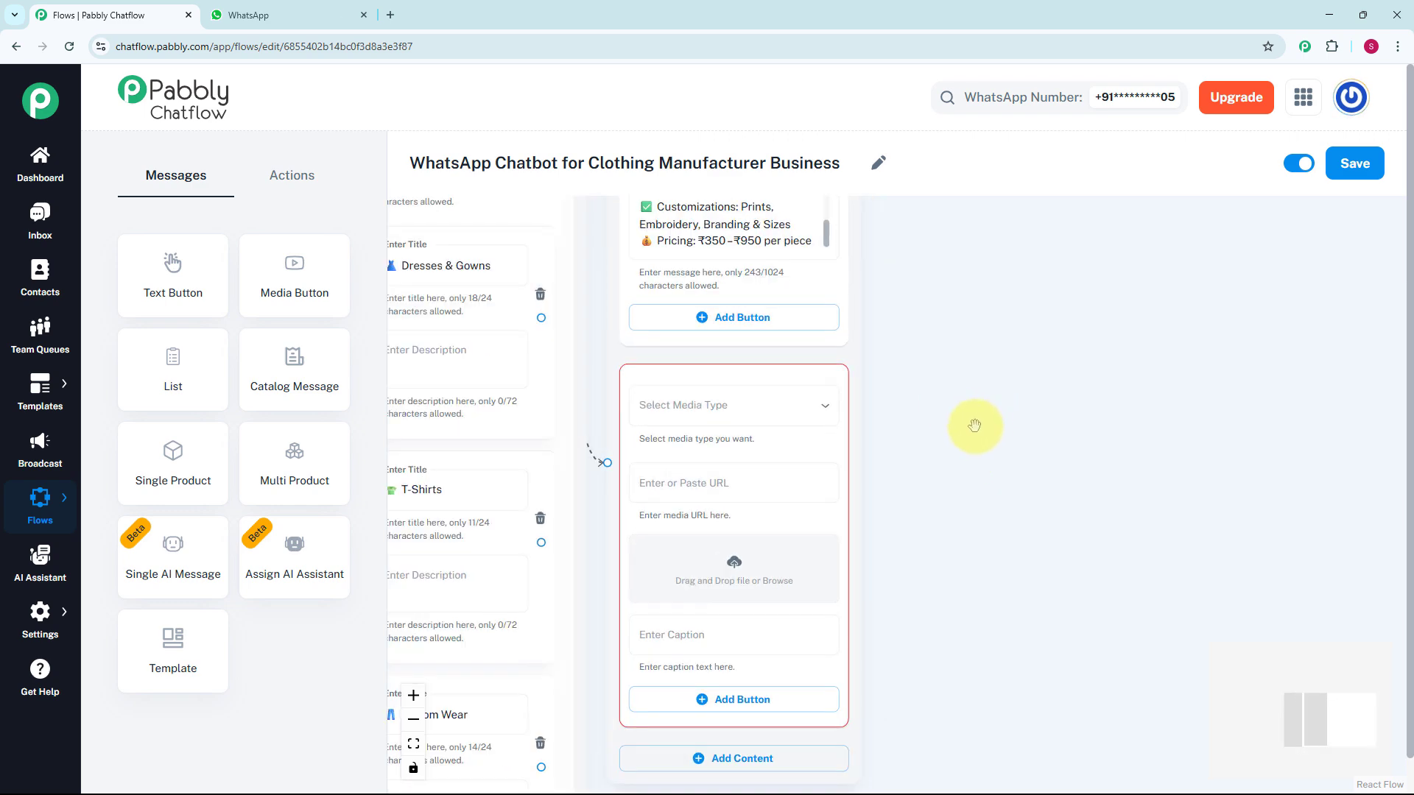
# Step: Set the details message's media type to Image and upload the dress picture from the Pictures folder
pyautogui.click(823, 406)
pyautogui.click(688, 448)
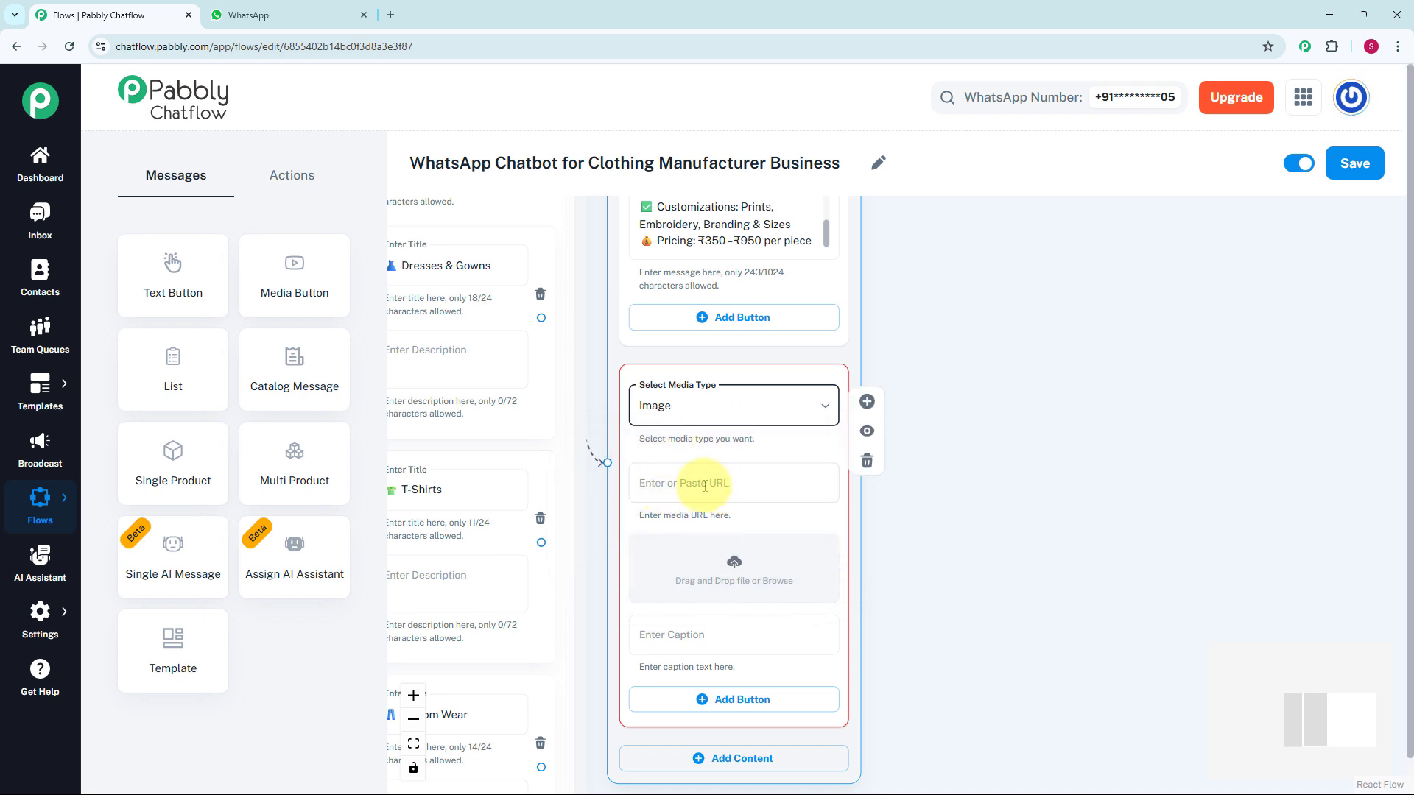
pyautogui.click(714, 569)
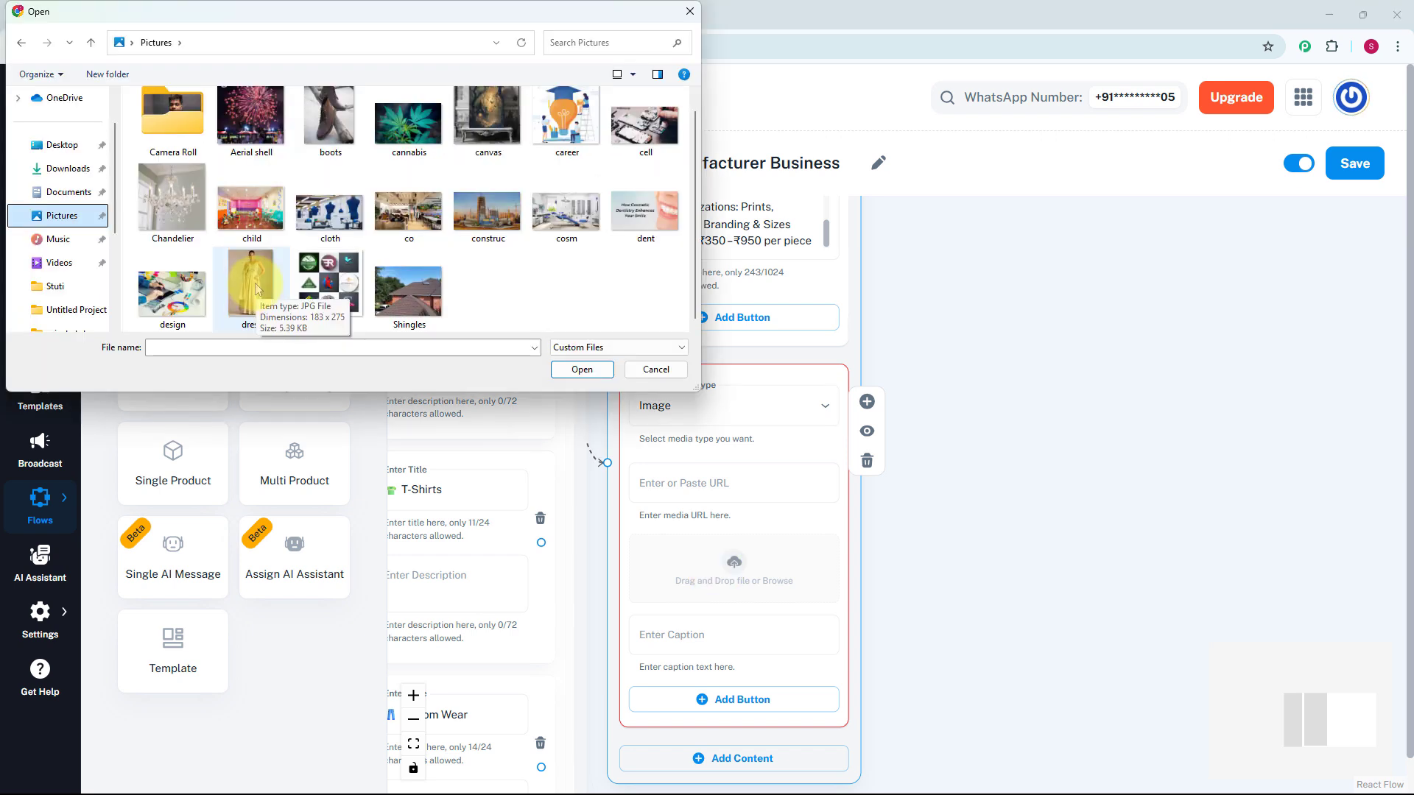
pyautogui.click(248, 297)
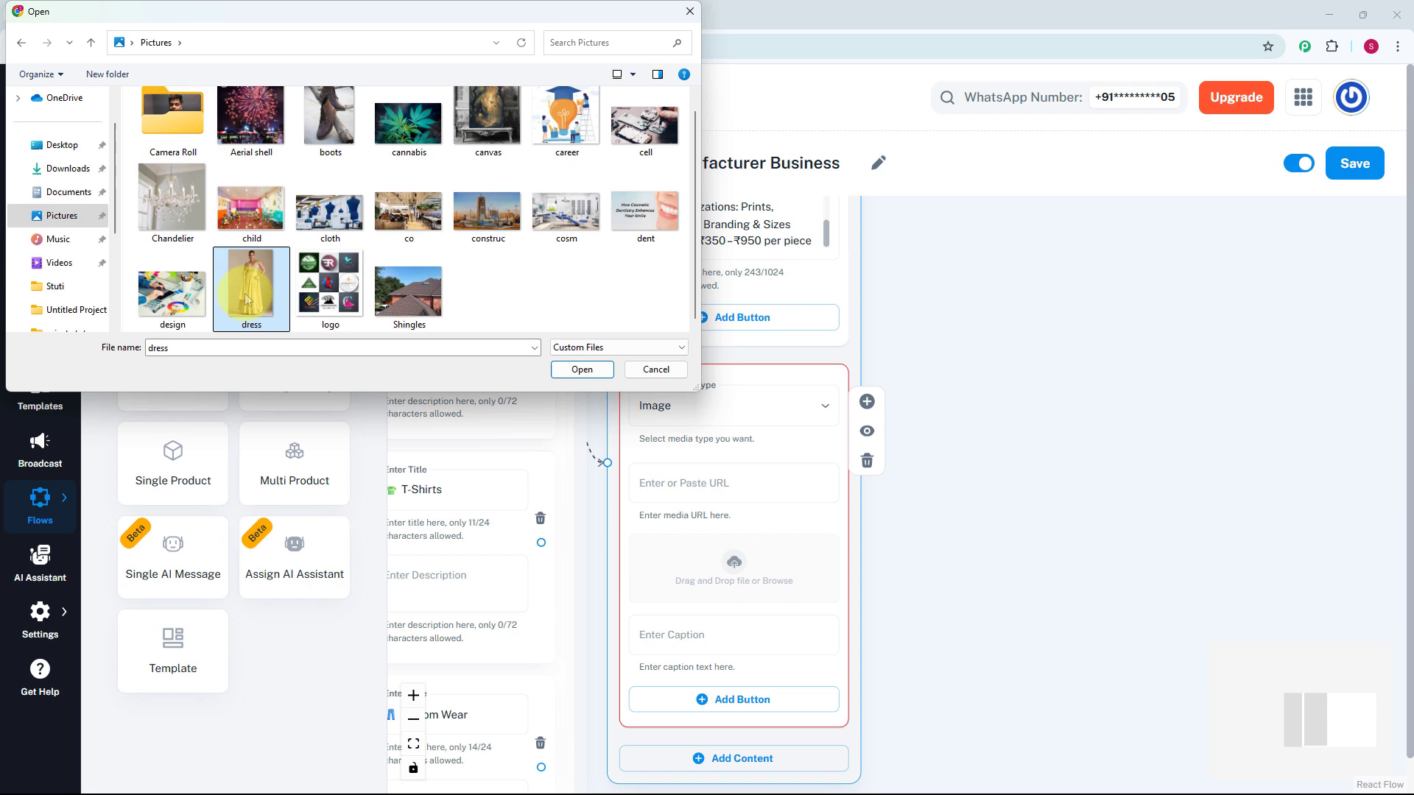
pyautogui.click(582, 369)
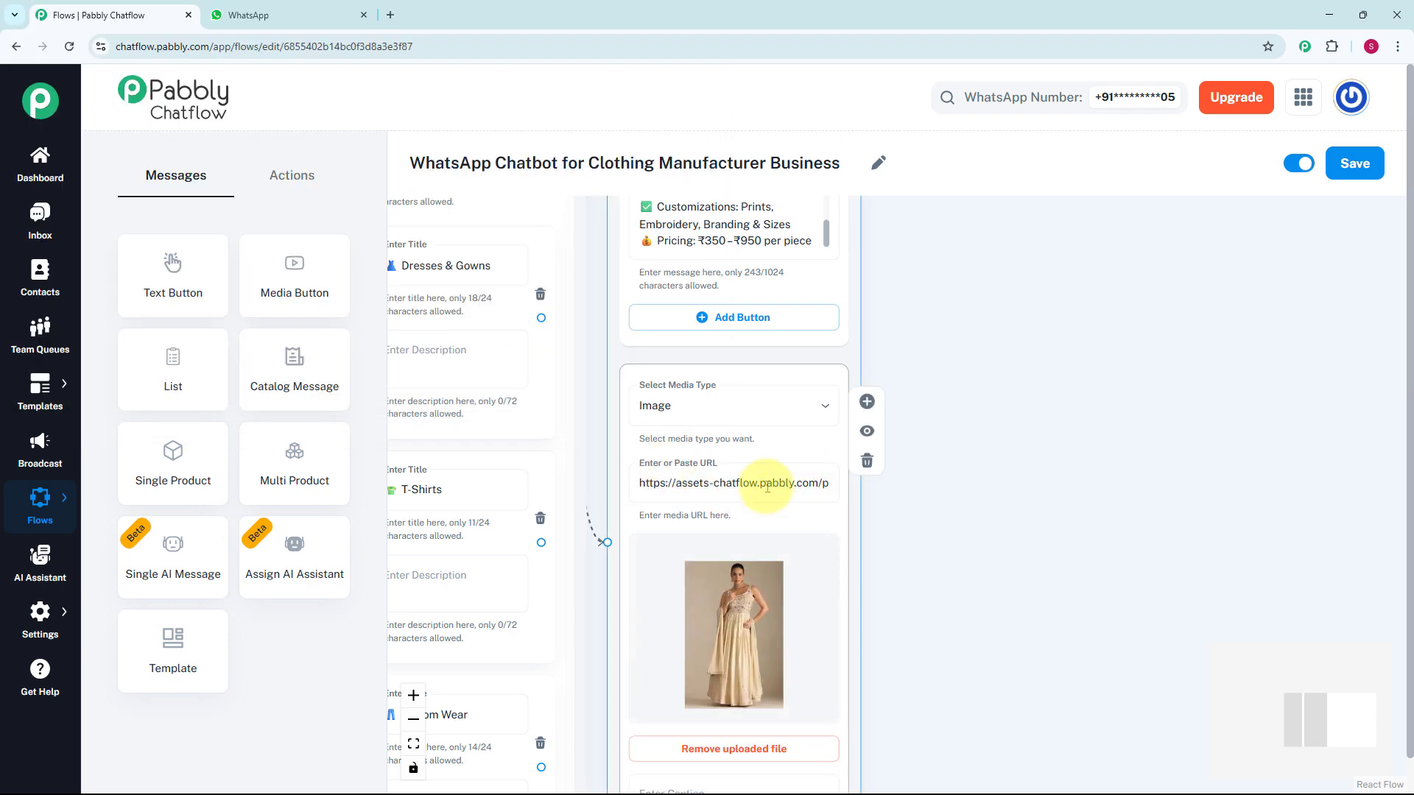
# Step: Move the Dresses & Gowns details message up and slightly away from the list message to free canvas space
pyautogui.click(904, 503)
pyautogui.scroll(-3, 904, 503)
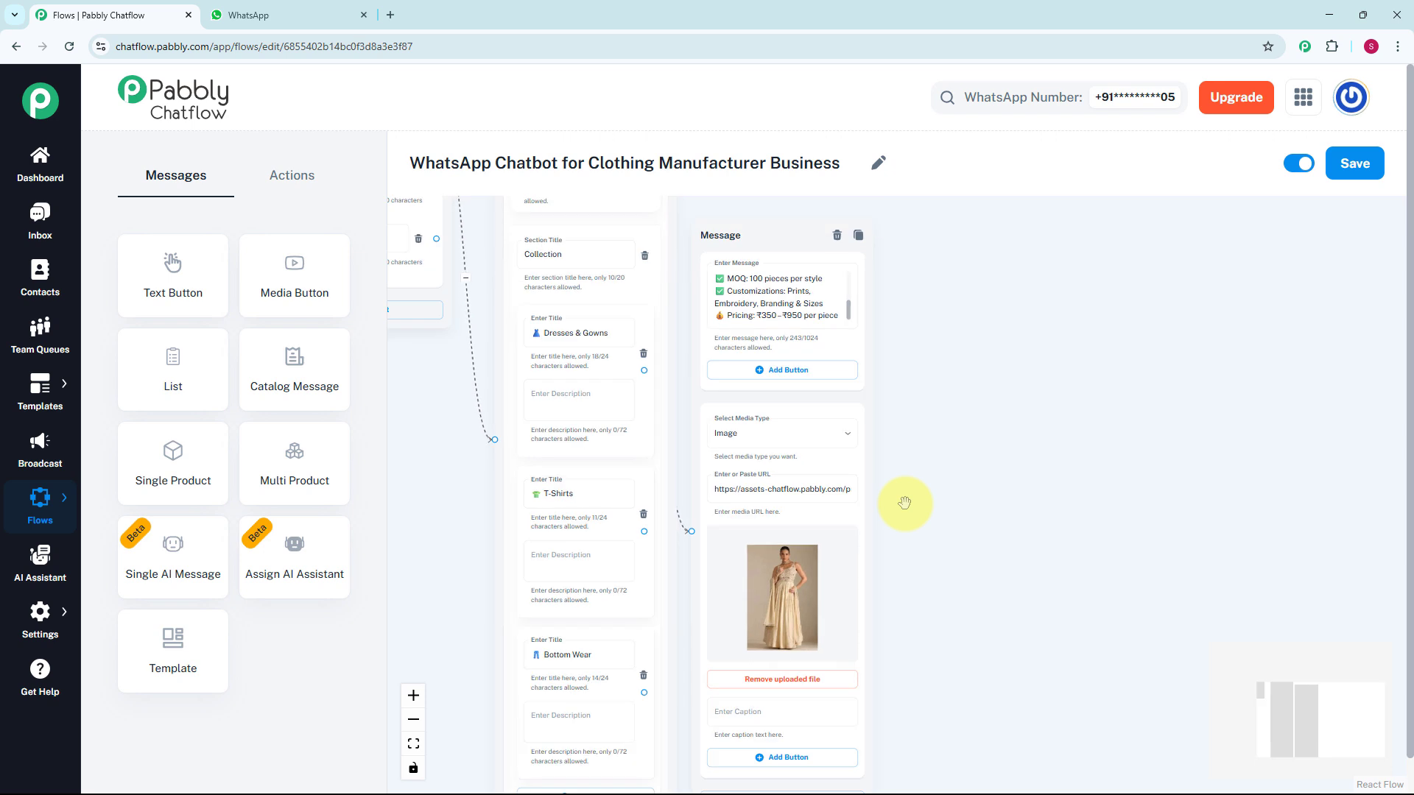
pyautogui.scroll(-3, 868, 530)
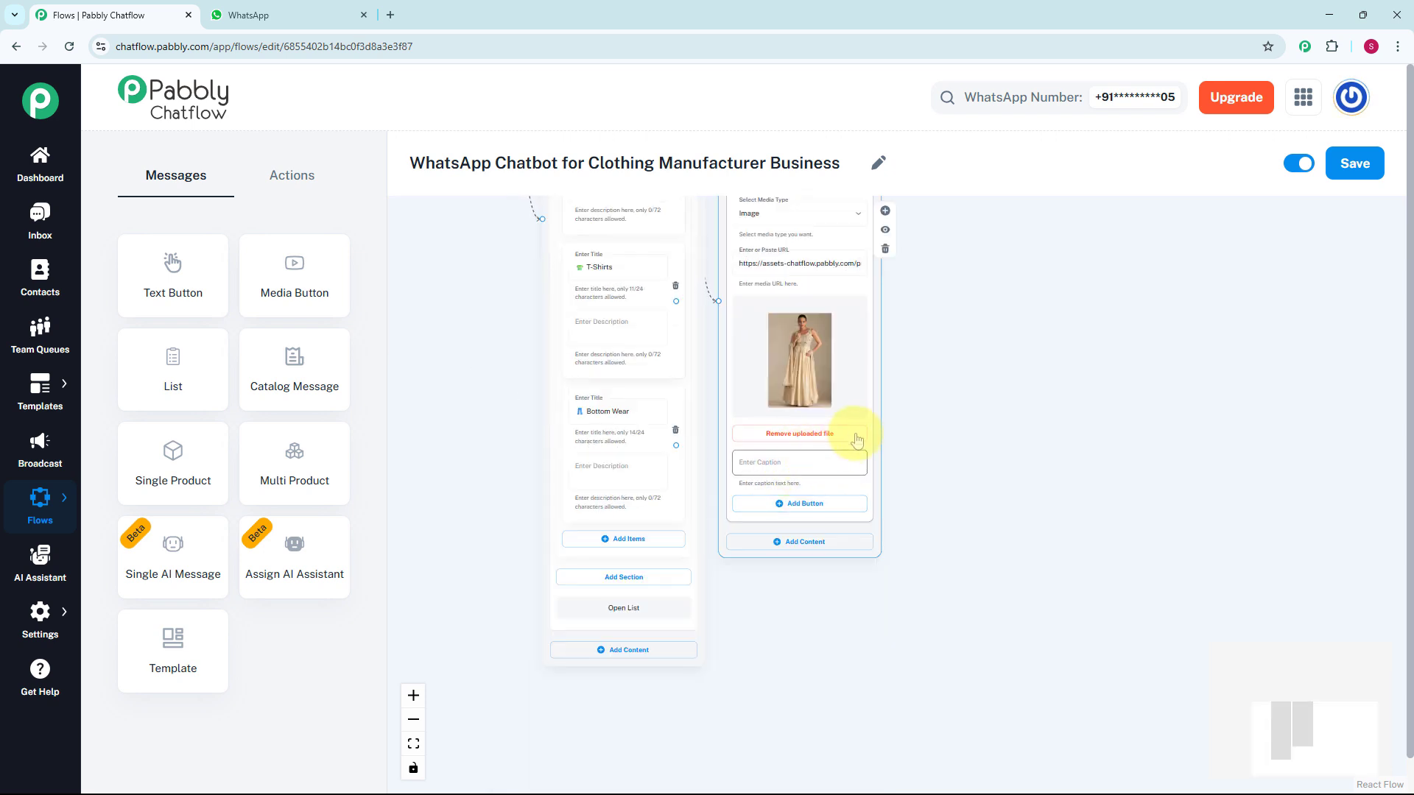
pyautogui.moveTo(868, 413); pyautogui.dragTo(913, 197)
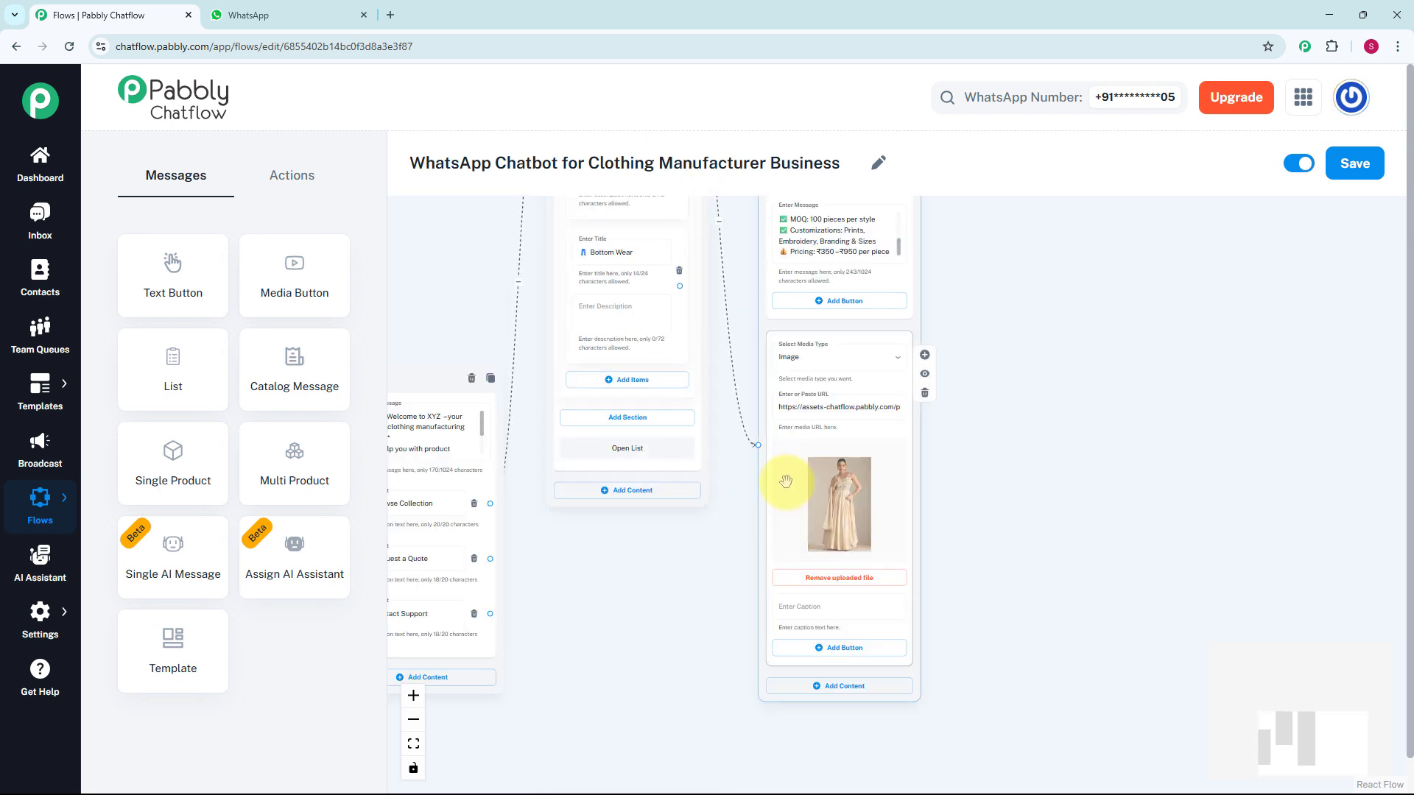
pyautogui.moveTo(918, 511); pyautogui.dragTo(925, 266)
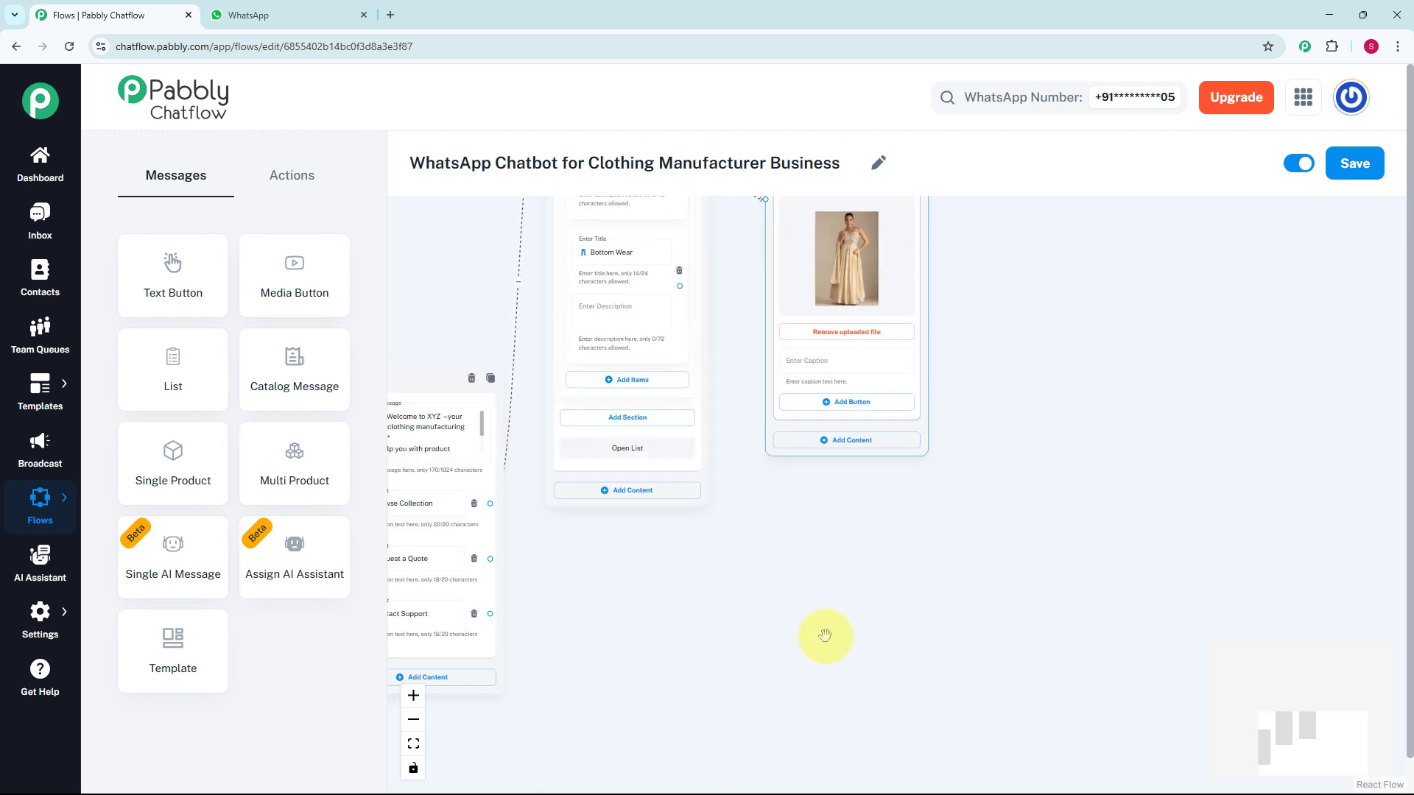
# Step: Add an Ask Question action below the list message and connect the Request a Quote button to it
pyautogui.moveTo(825, 633); pyautogui.dragTo(953, 495)
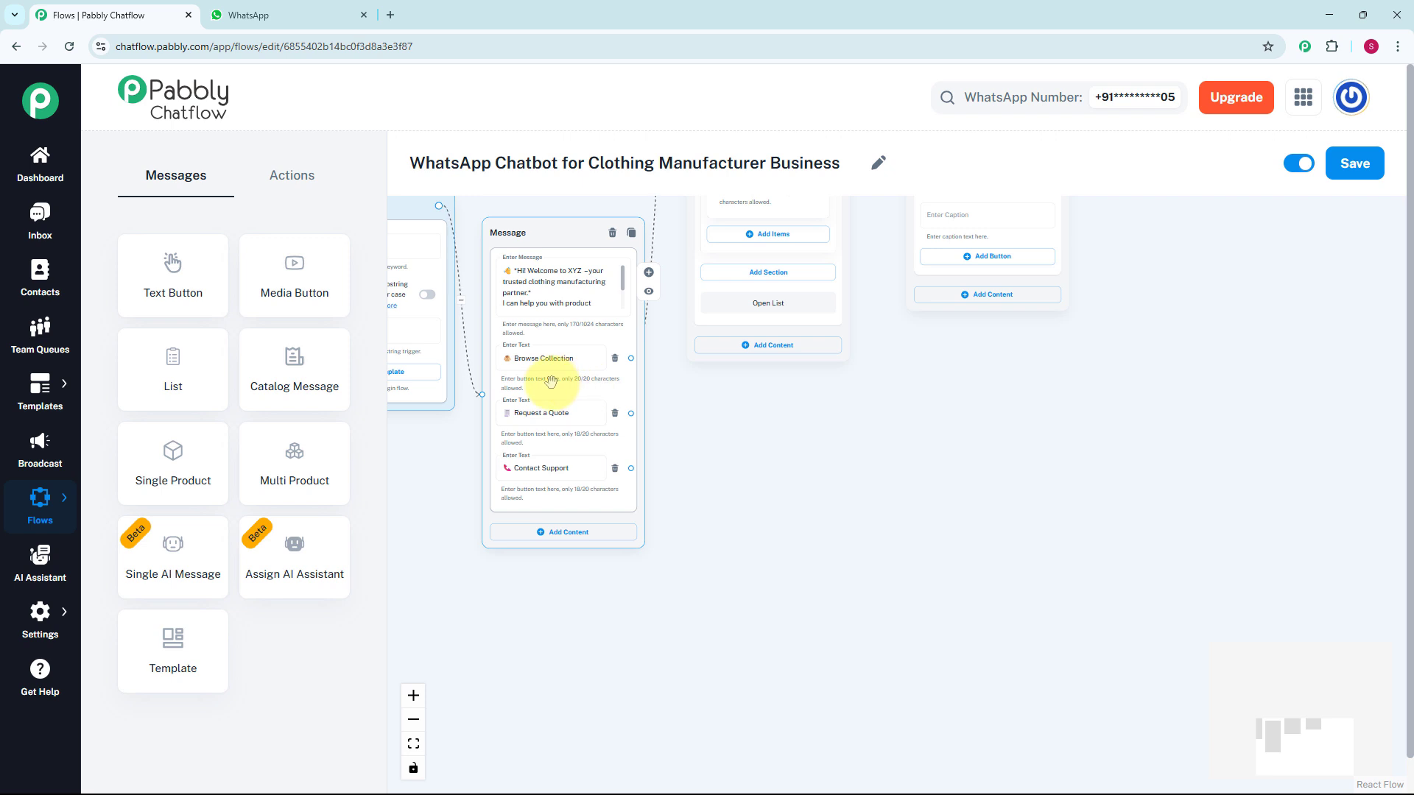
pyautogui.click(301, 184)
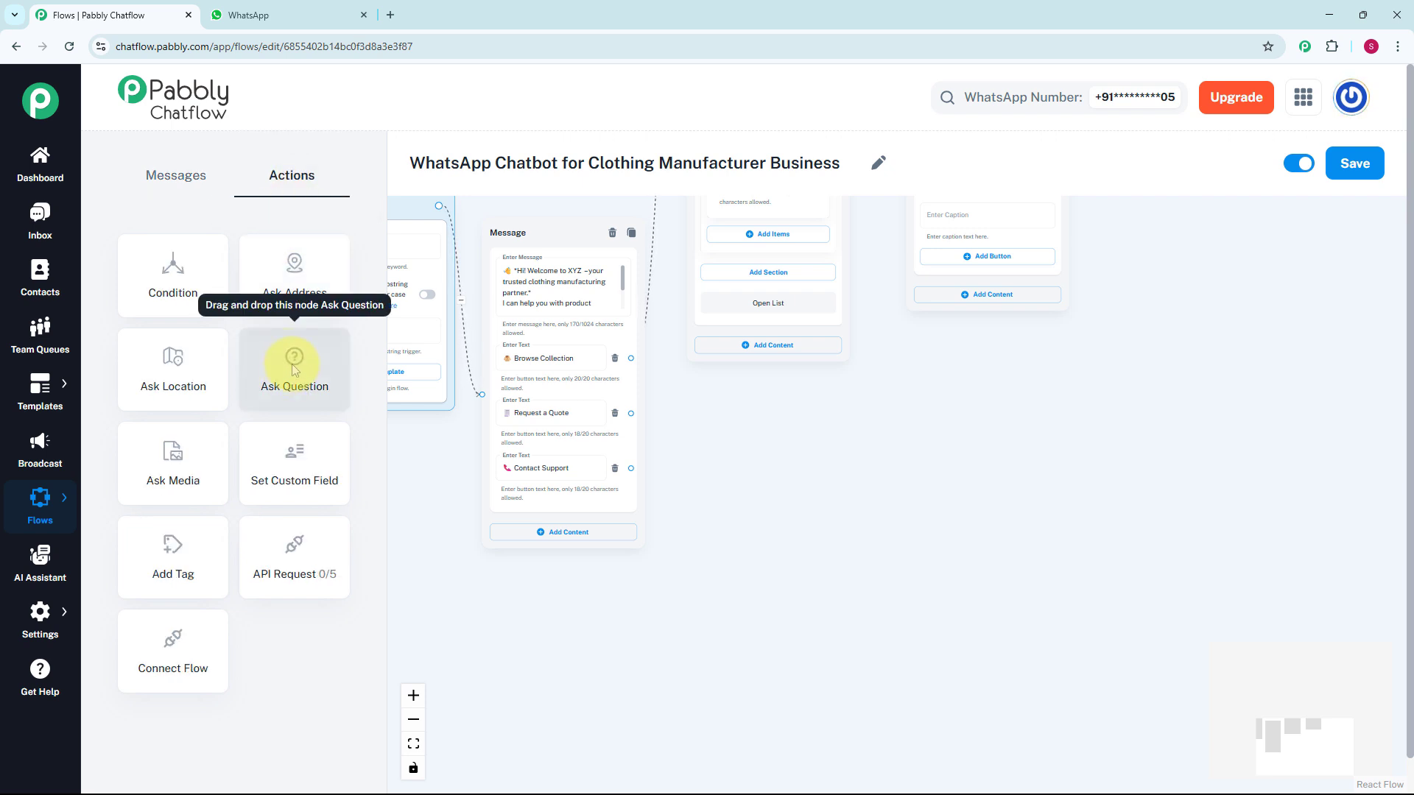
pyautogui.moveTo(291, 364); pyautogui.dragTo(420, 435)
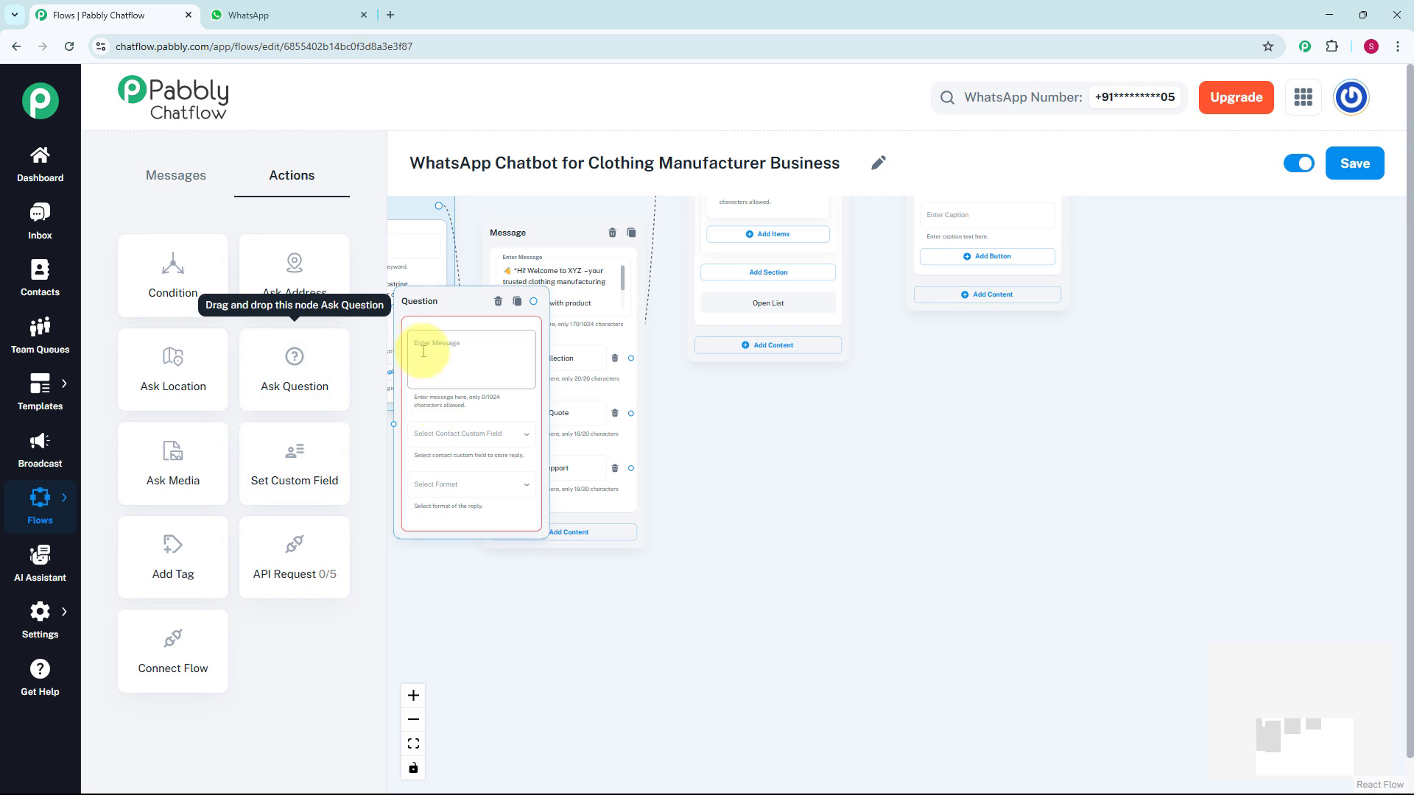
pyautogui.moveTo(440, 294); pyautogui.dragTo(743, 397)
pyautogui.scroll(3, 740, 399)
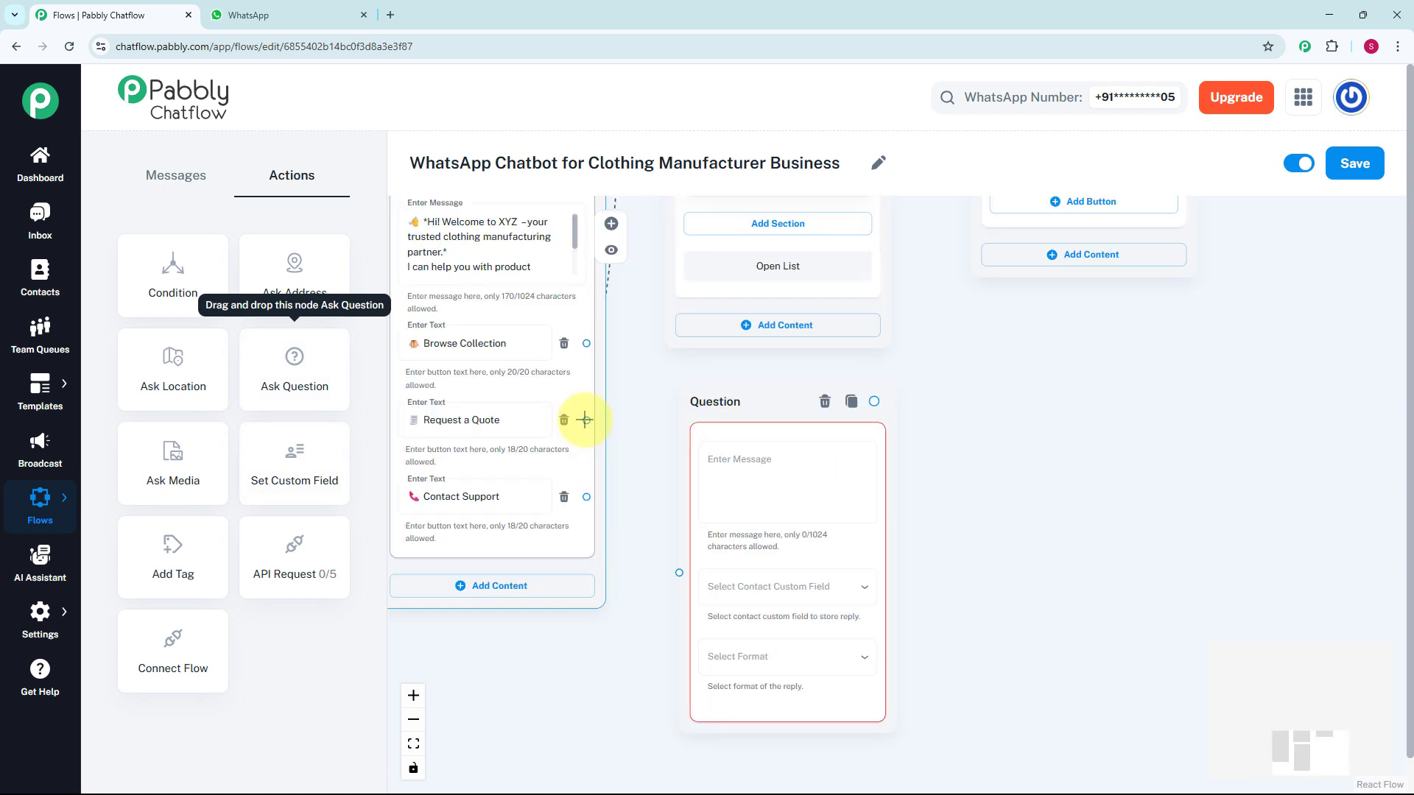
pyautogui.moveTo(585, 419); pyautogui.dragTo(679, 572)
# Step: Paste the quote question asking what product the customer is looking for (e.g., t-shirts, dresses) as its message
pyautogui.scroll(2, 804, 506)
pyautogui.click(803, 506)
pyautogui.hotkey('ctrl', 'v')
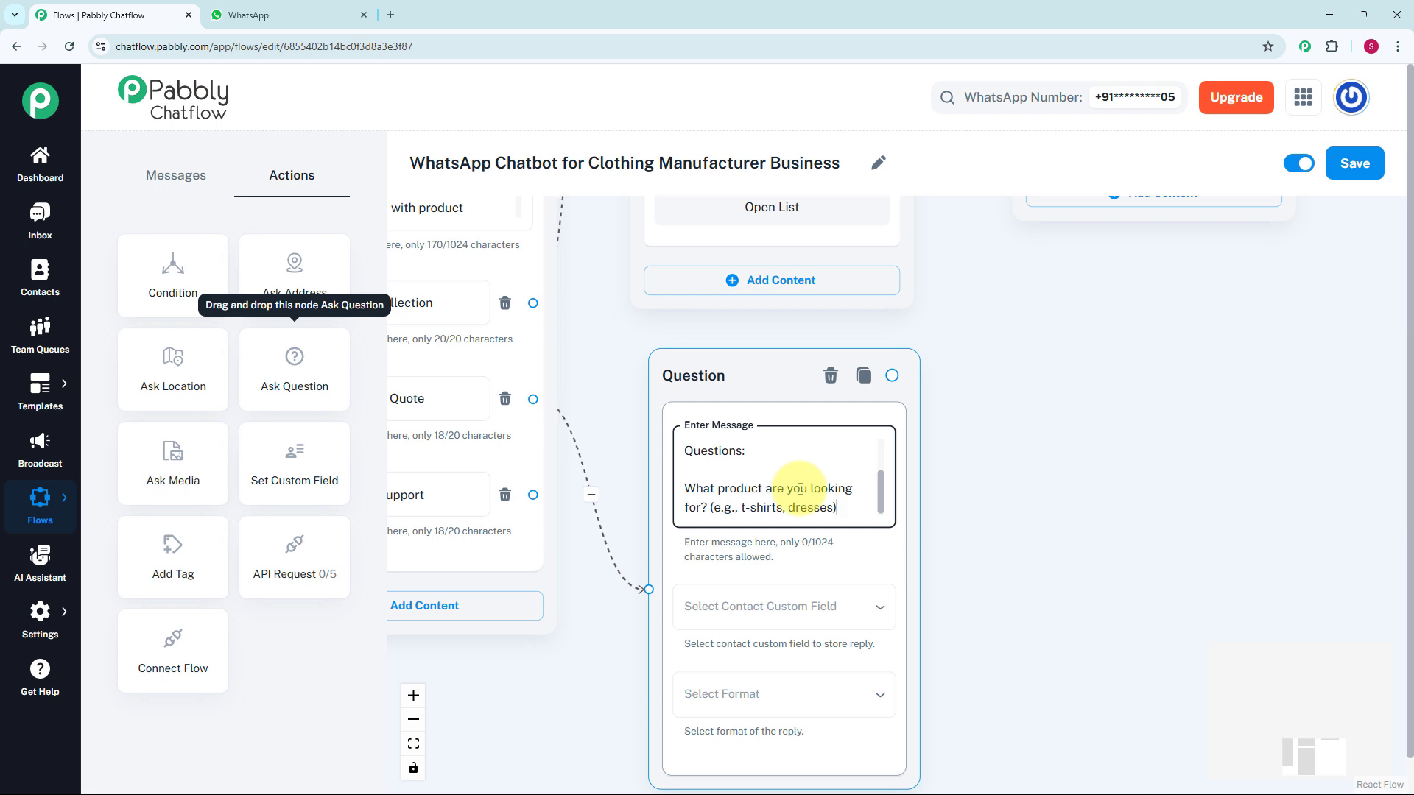
# Step: Store the product question's reply in the ProductName custom field and set its format to Any
pyautogui.scroll(-3, 797, 488)
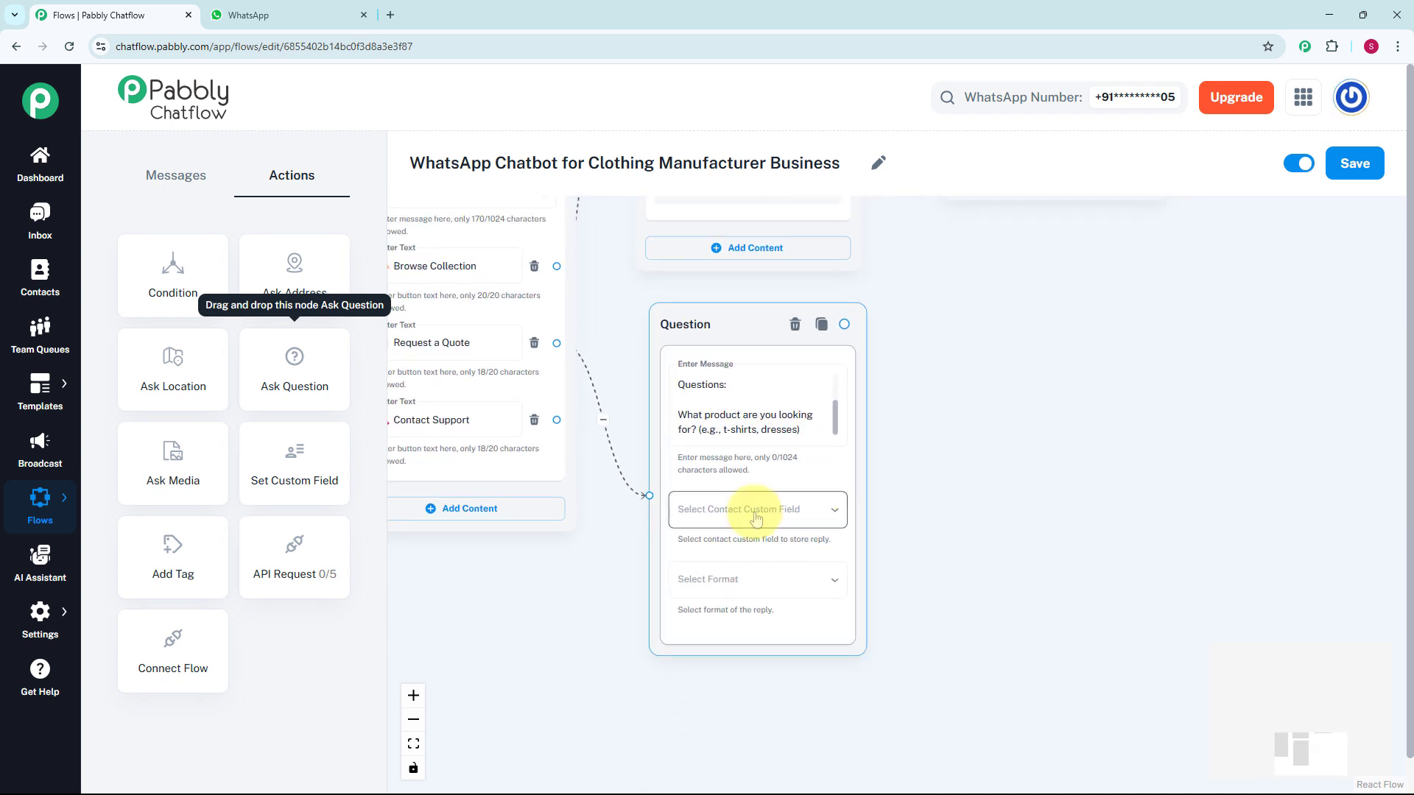
pyautogui.click(756, 515)
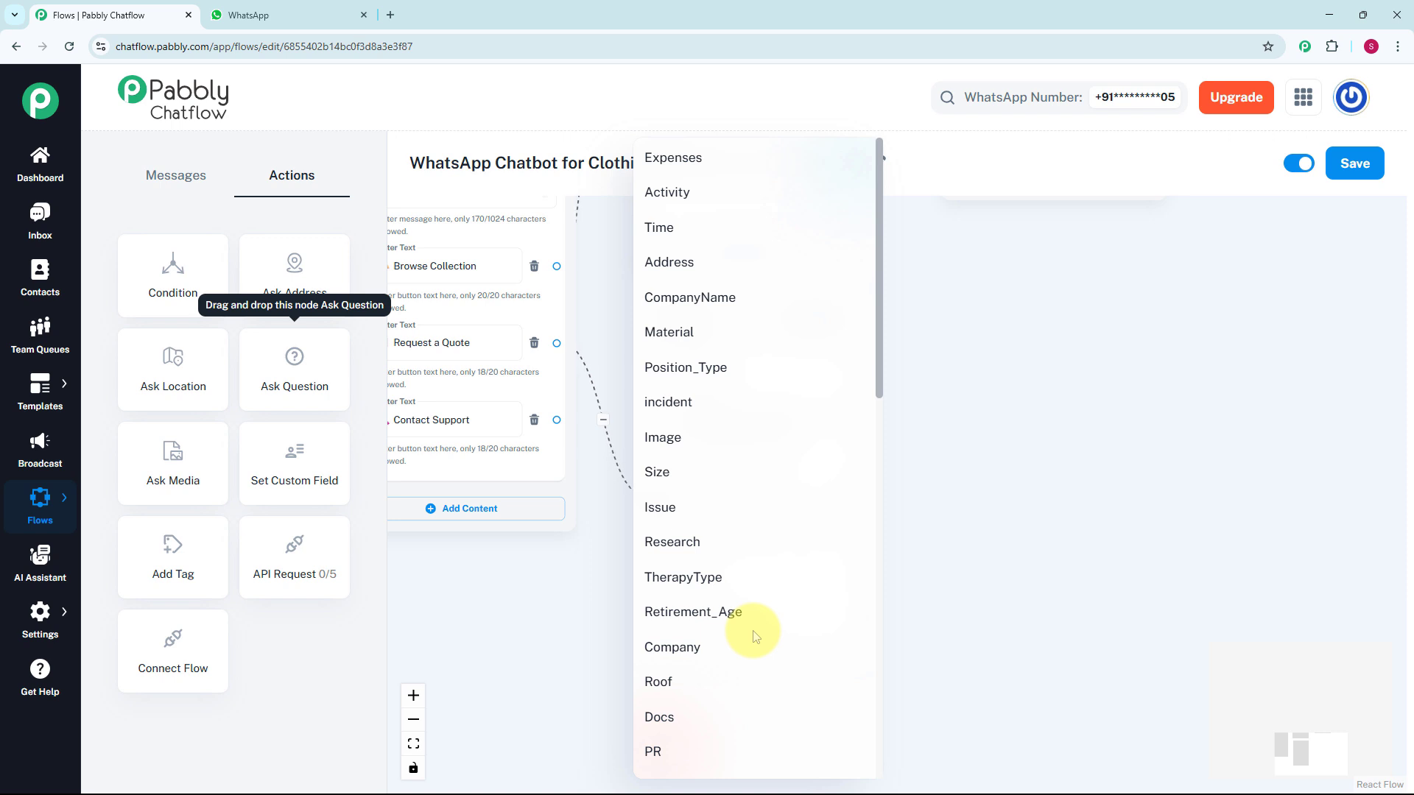
pyautogui.click(61, 613)
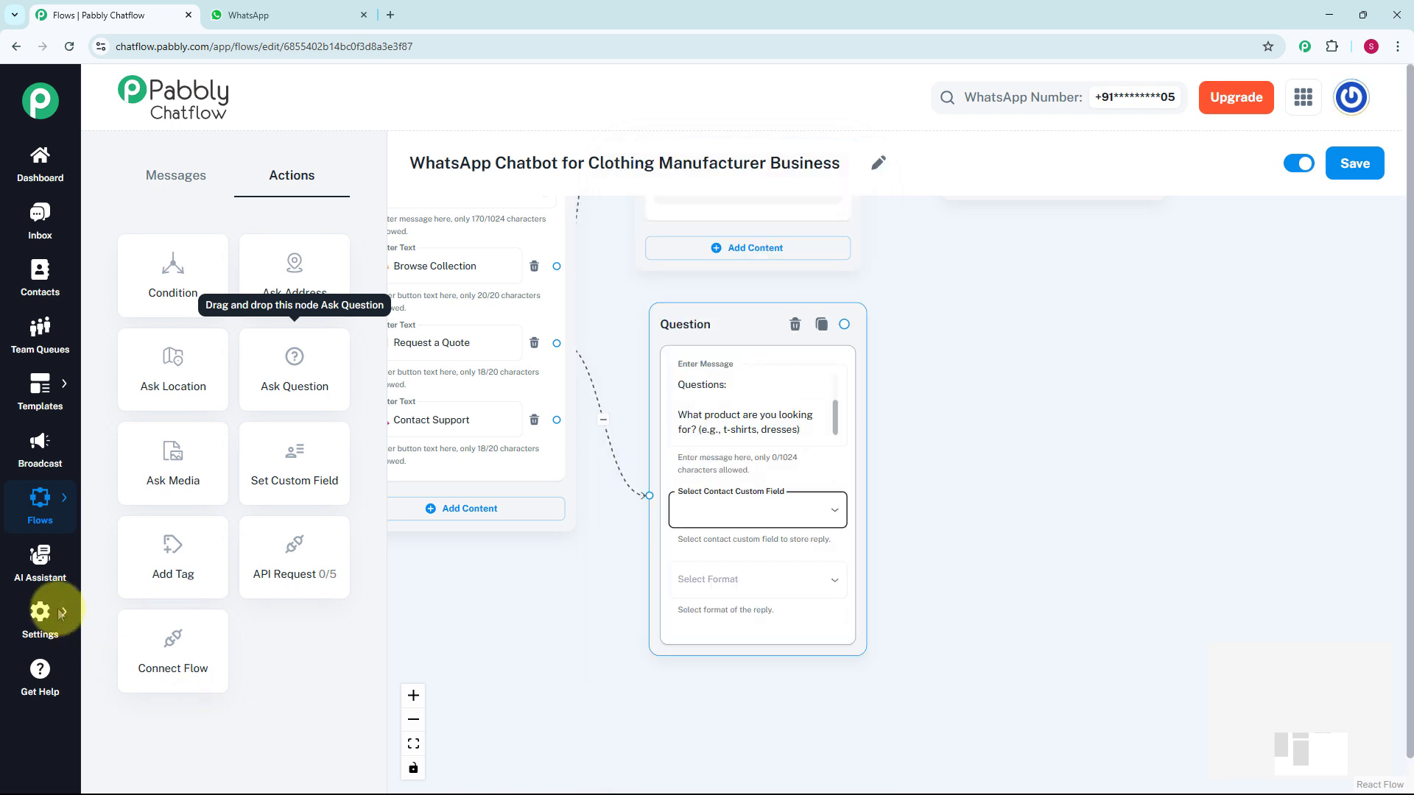
pyautogui.moveTo(61, 613)
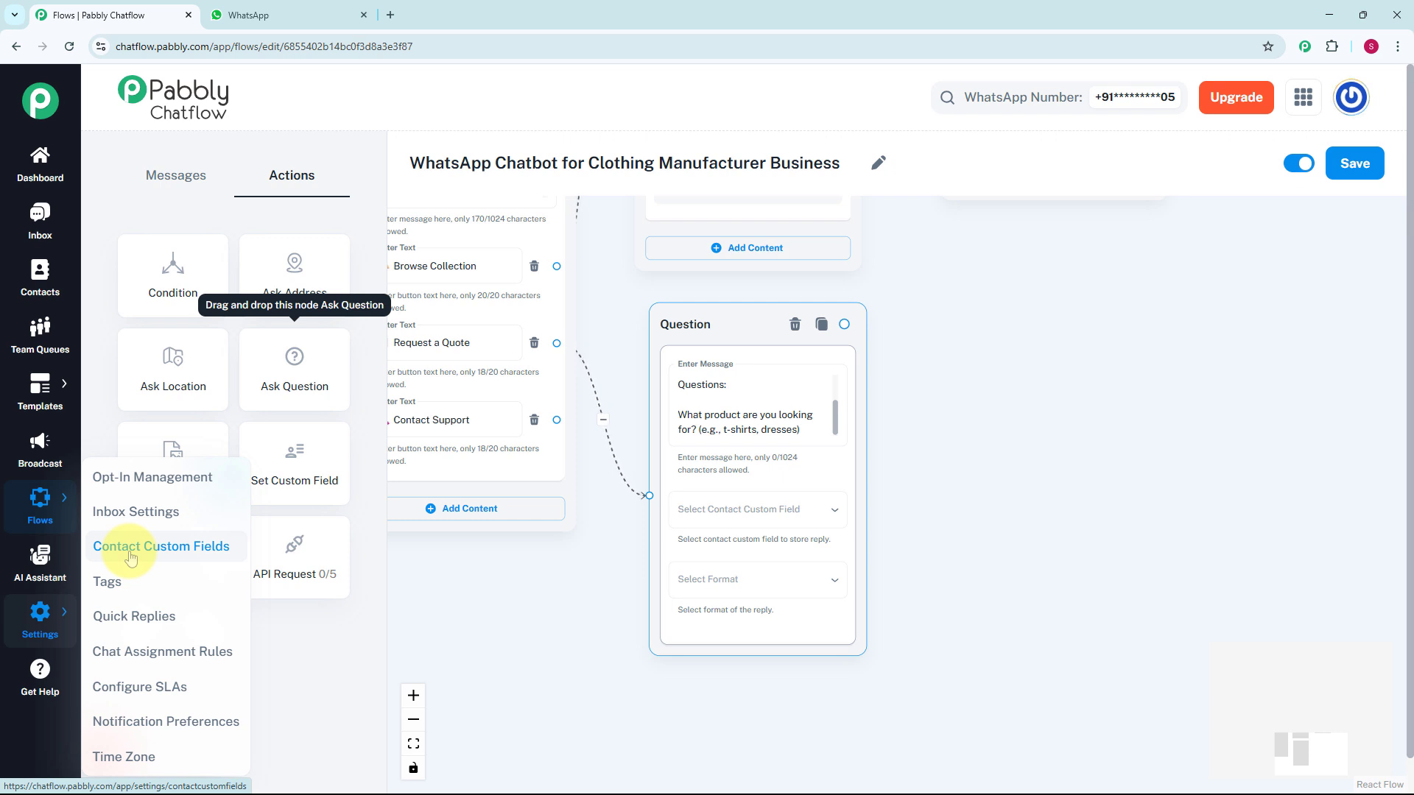
pyautogui.click(714, 524)
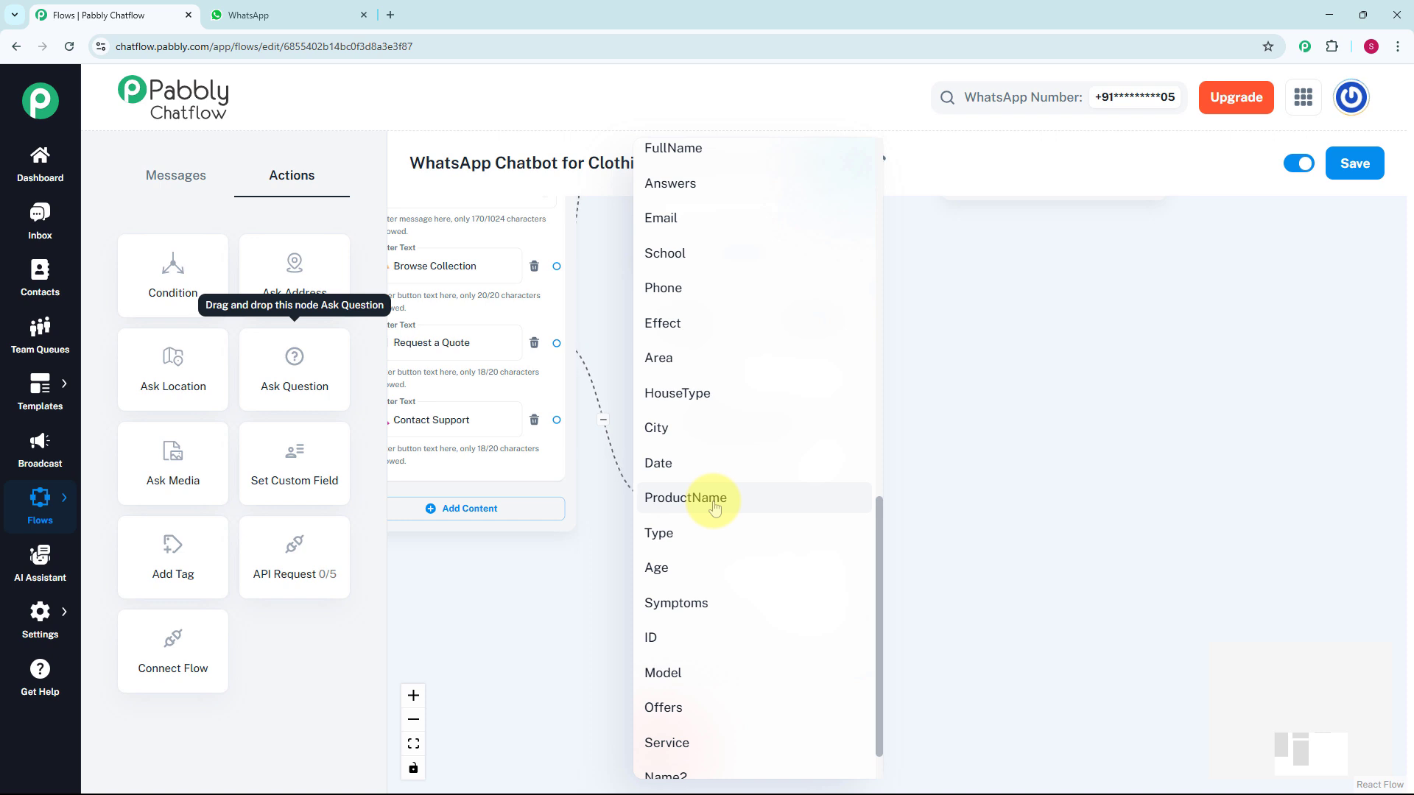
pyautogui.click(714, 506)
pyautogui.click(705, 571)
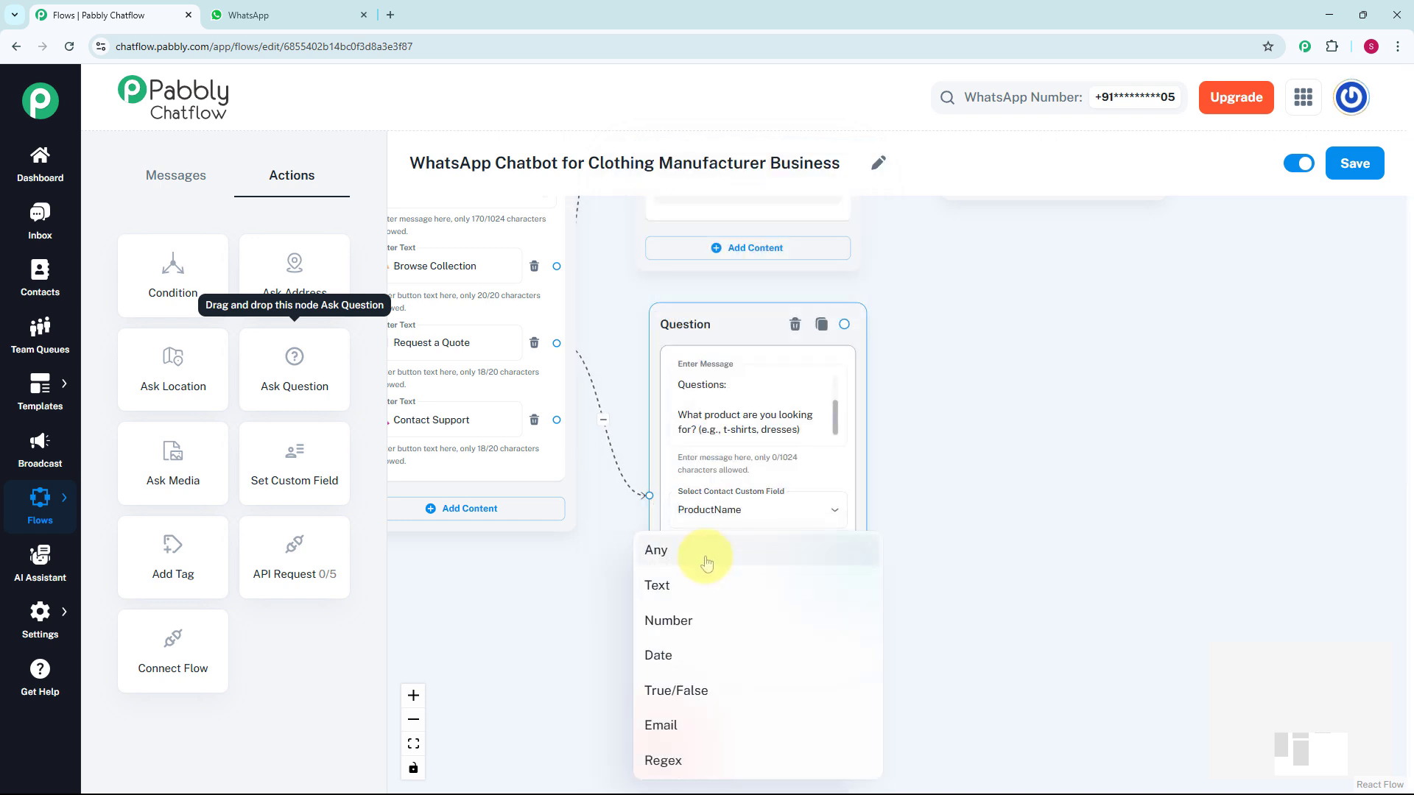
pyautogui.click(705, 563)
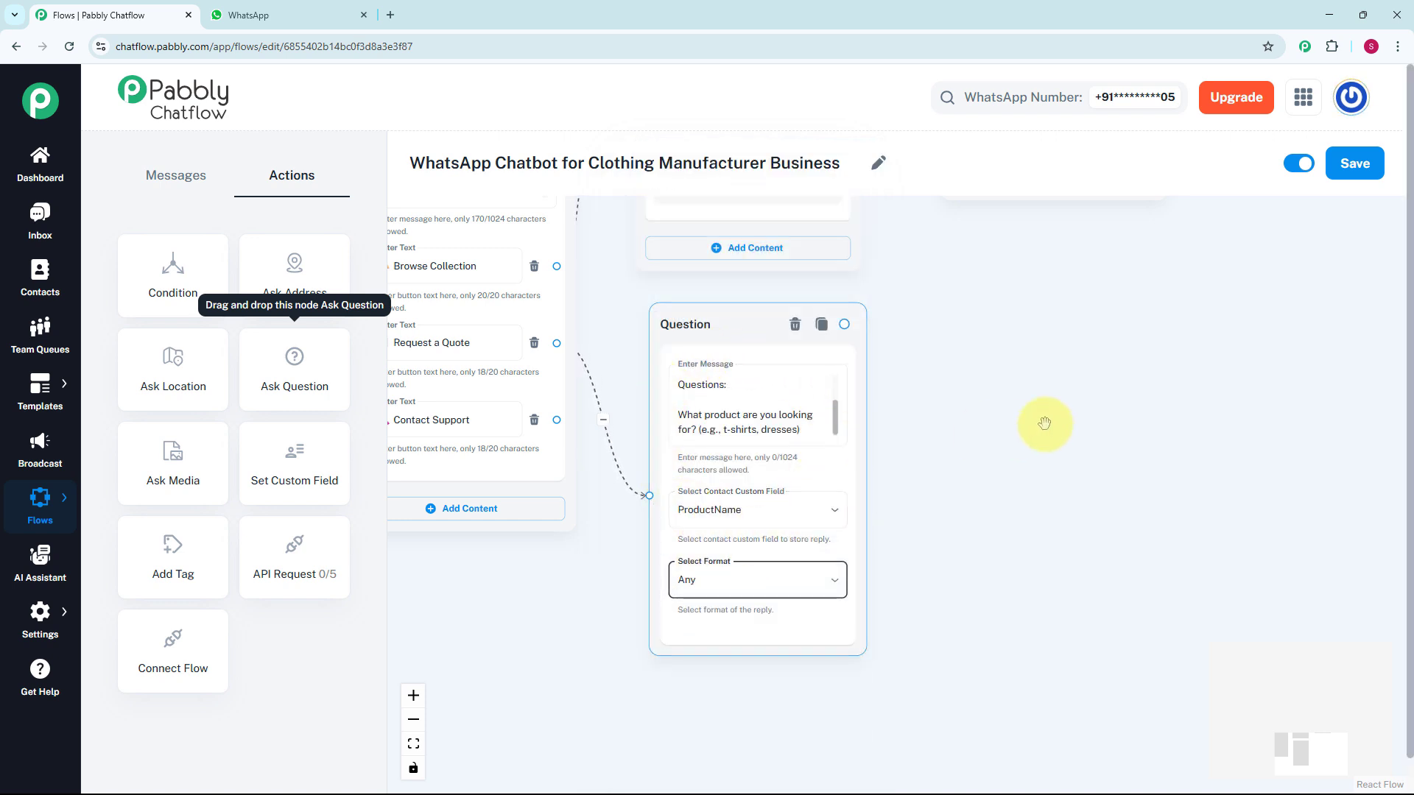
# Step: Store the reply to the "Target delivery location?" question in the Address custom field with format Any
pyautogui.scroll(-3, 1045, 423)
pyautogui.moveTo(1023, 451); pyautogui.dragTo(900, 573)
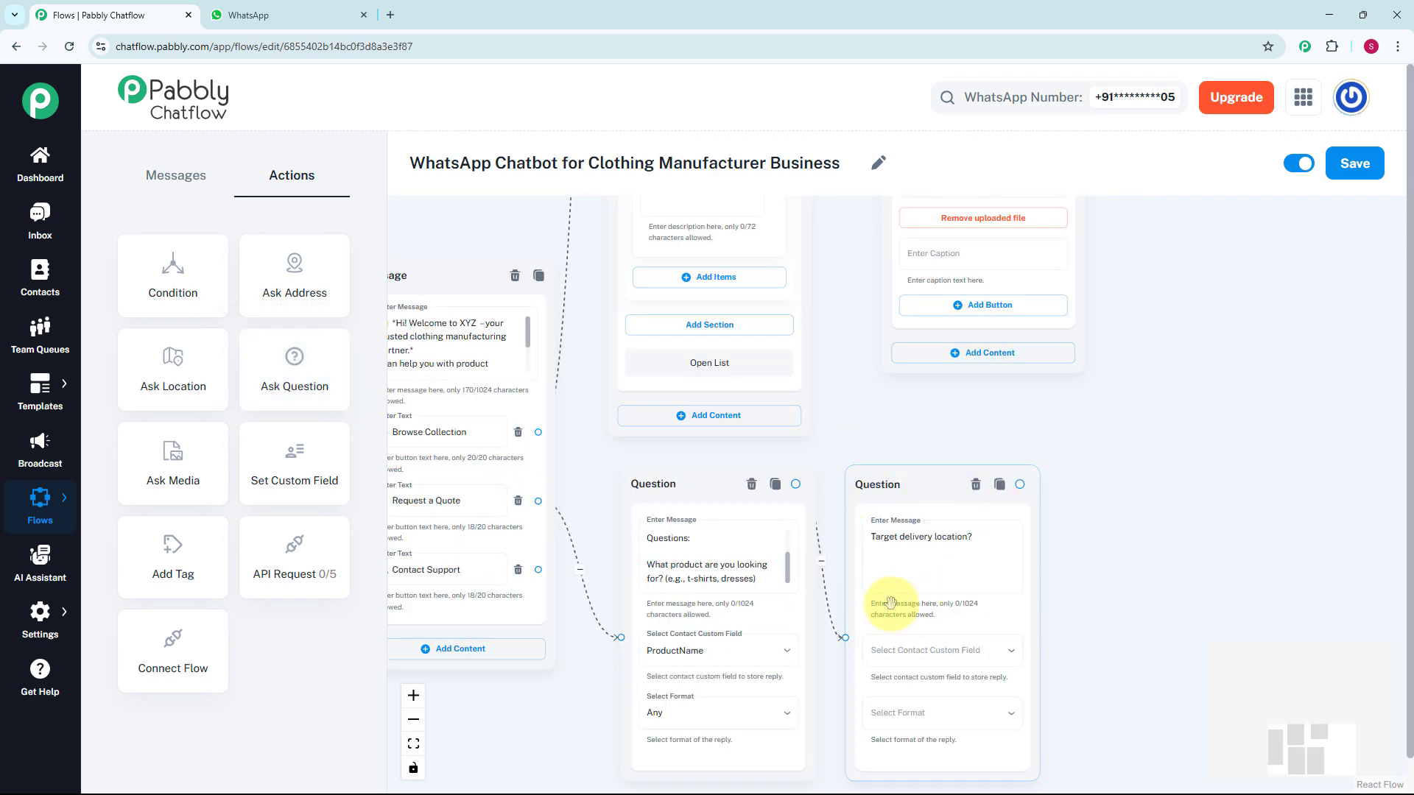
pyautogui.moveTo(1117, 583); pyautogui.dragTo(952, 456)
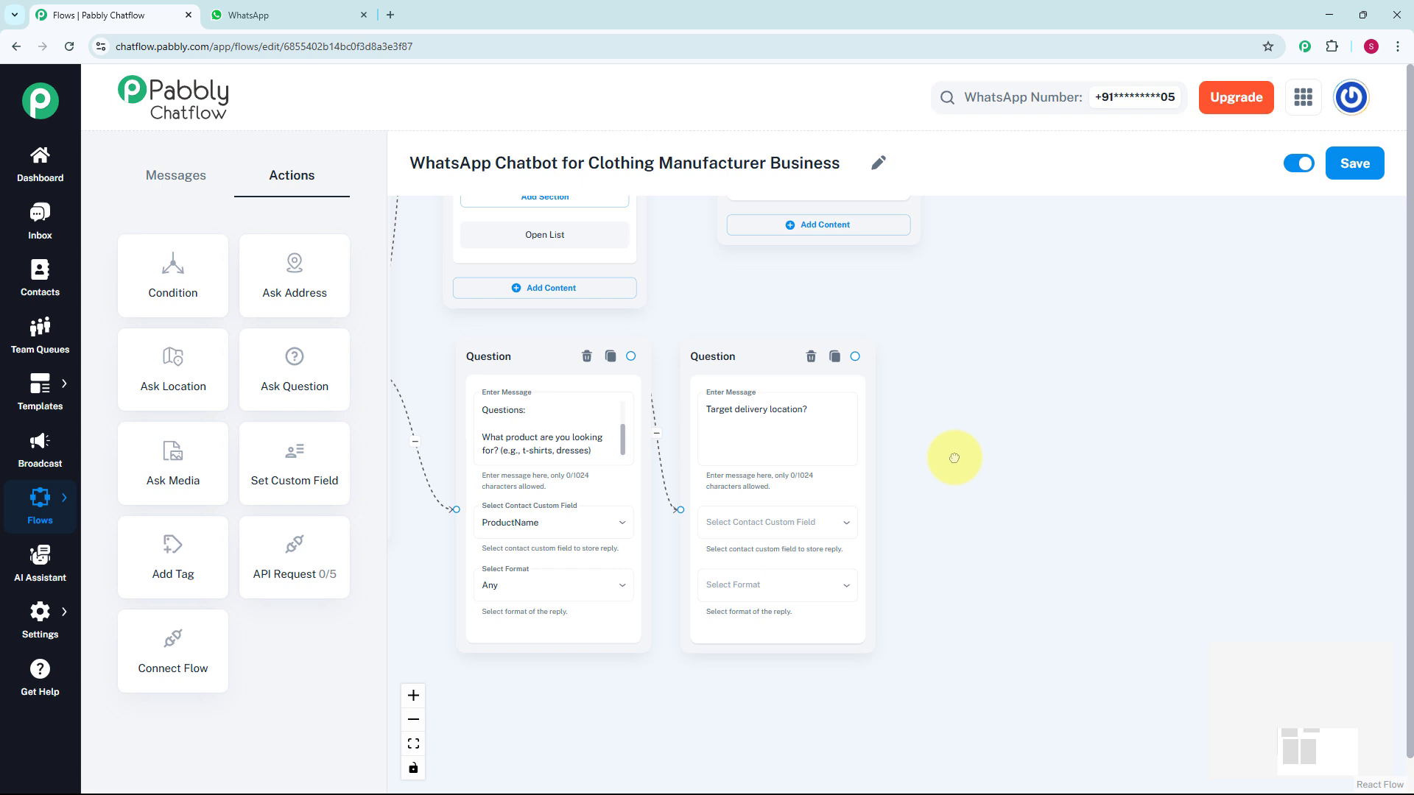
pyautogui.click(796, 524)
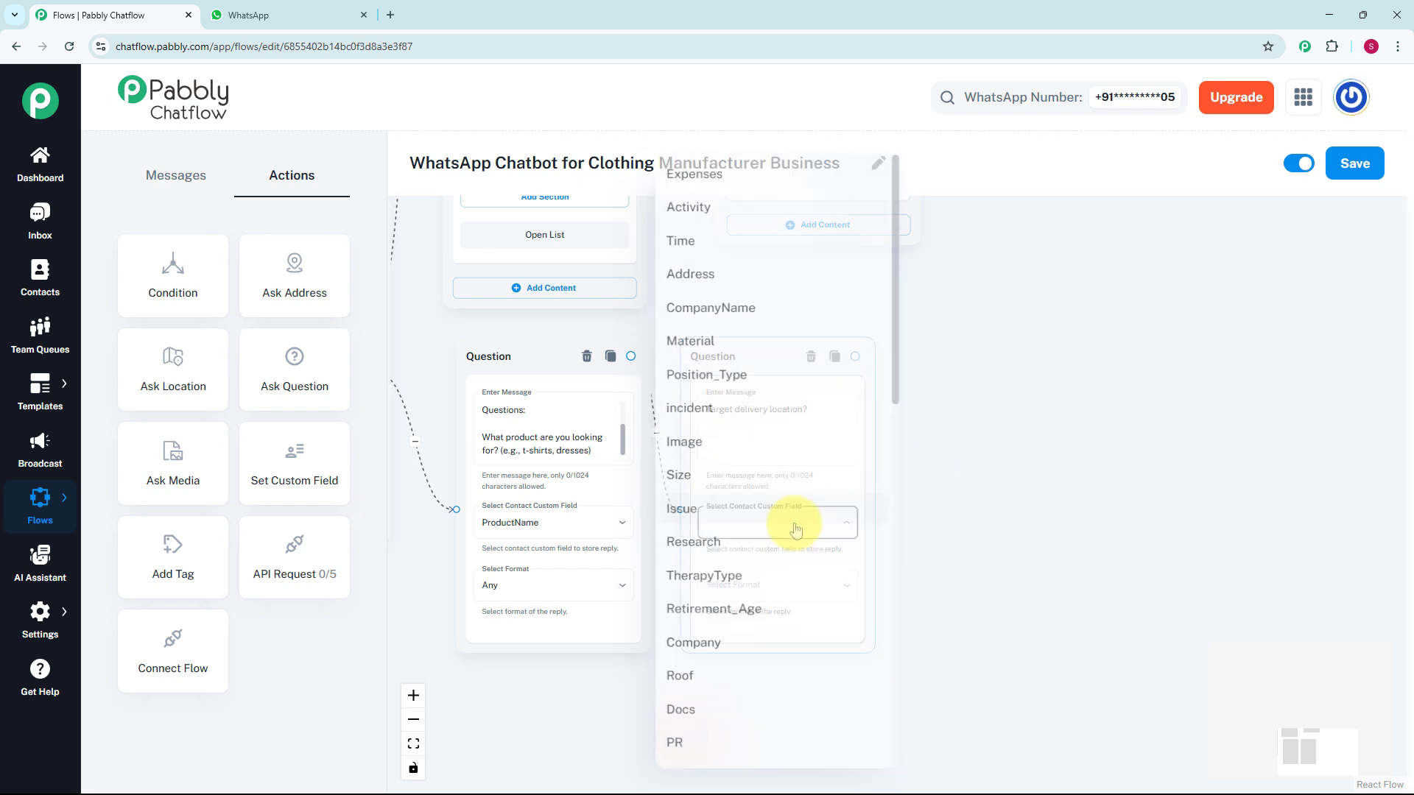
pyautogui.click(732, 281)
pyautogui.click(797, 573)
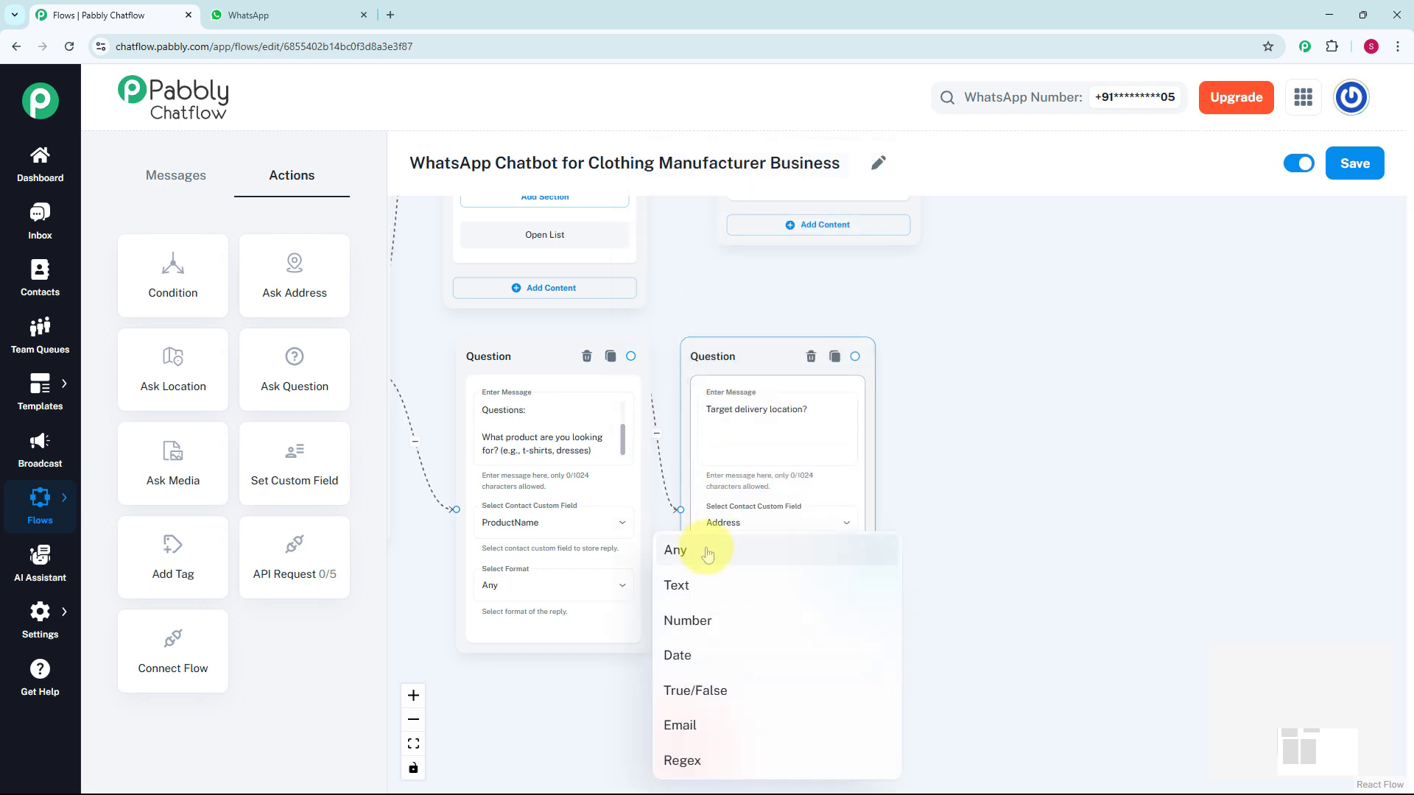
pyautogui.click(708, 555)
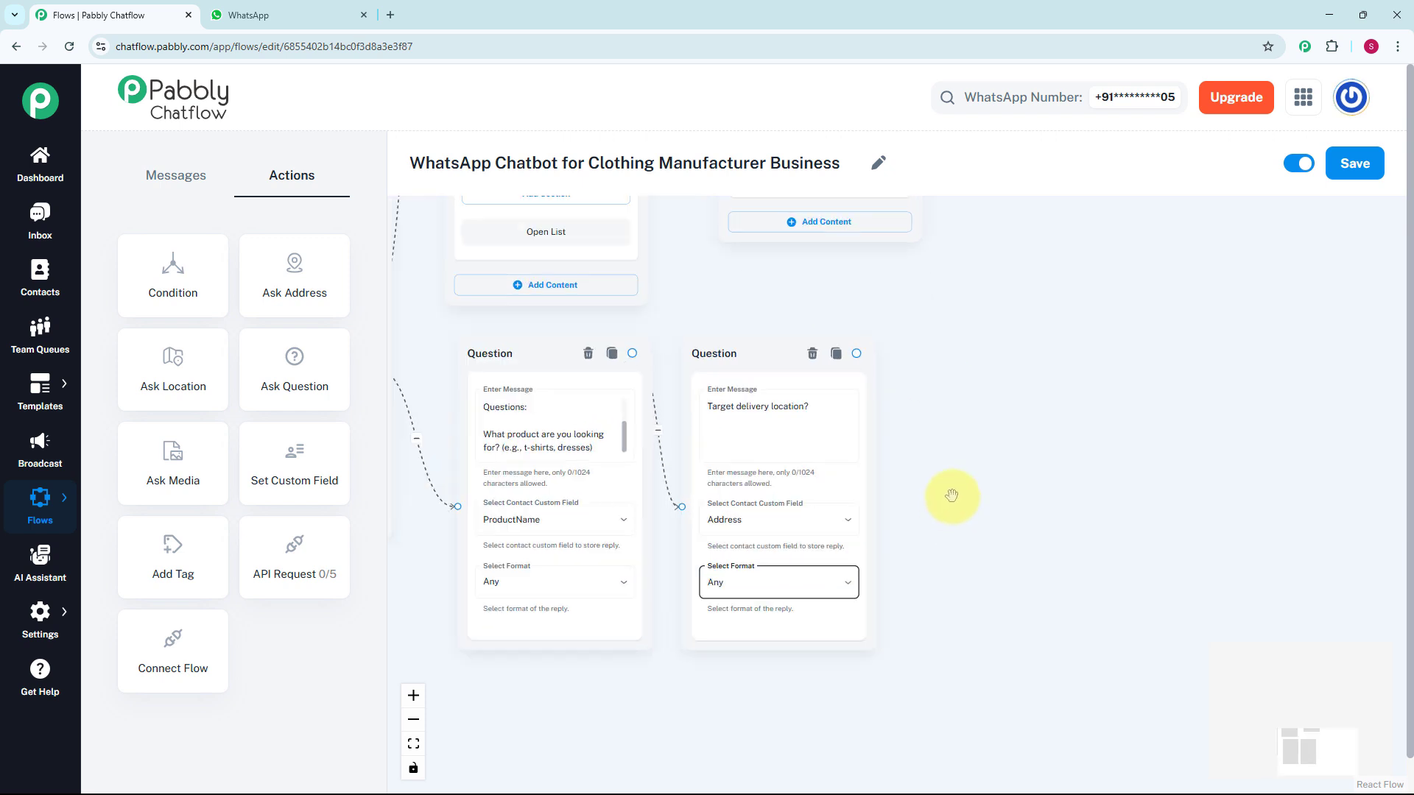
# Step: Connect a Text + Button message to the delivery location question, reading ✅ "Thanks! Our team will get back to you with the best price shortly."
pyautogui.moveTo(951, 496); pyautogui.dragTo(925, 594)
pyautogui.click(831, 454)
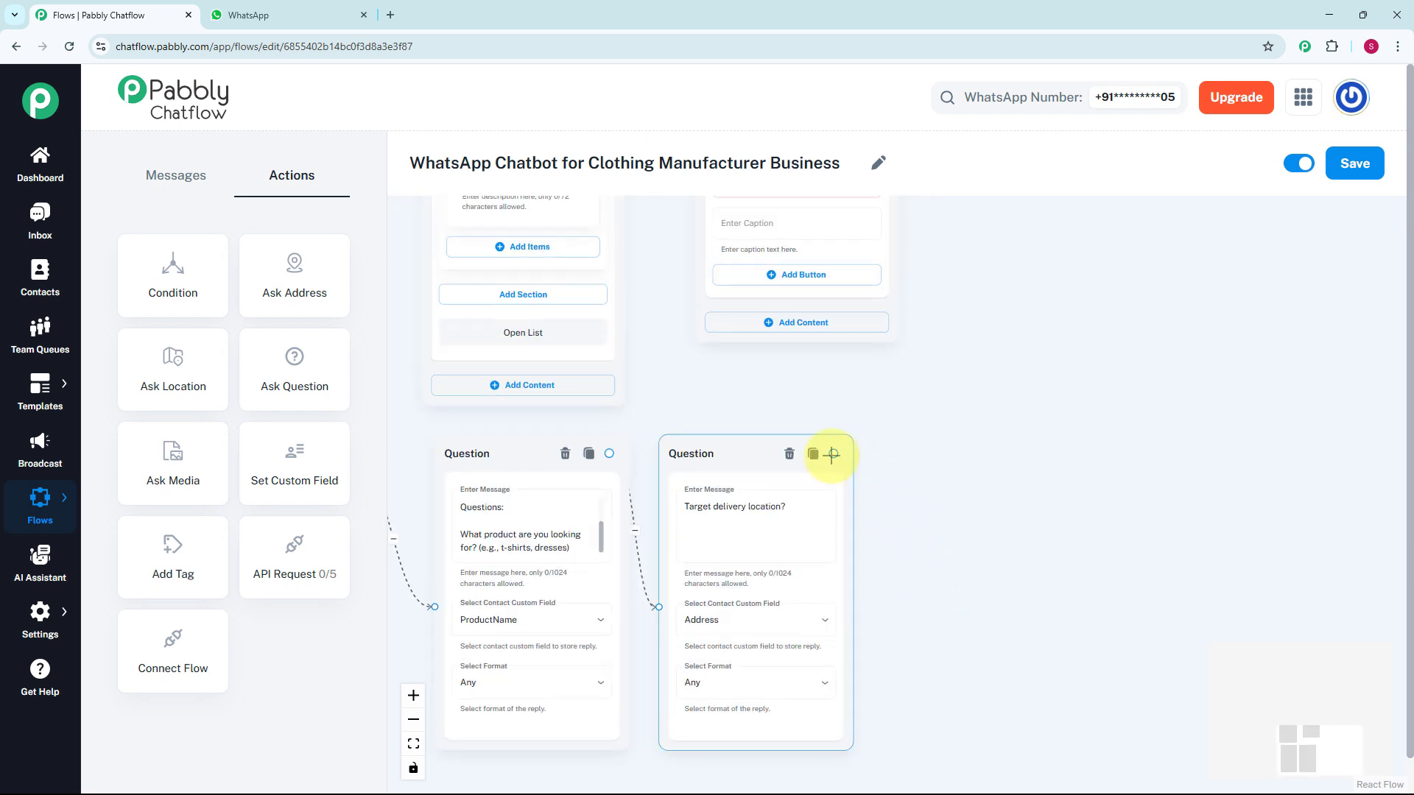
pyautogui.moveTo(843, 448); pyautogui.dragTo(892, 463)
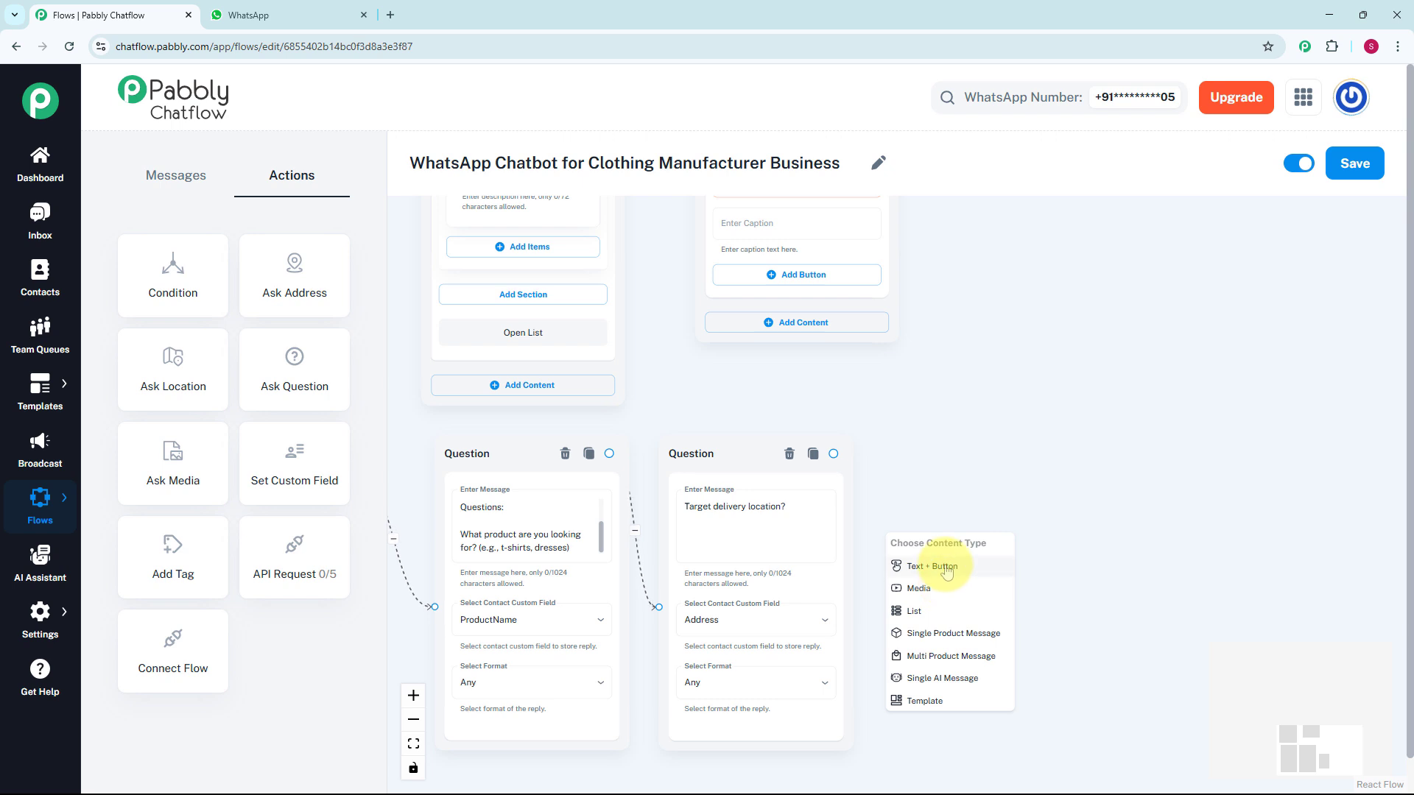
pyautogui.click(939, 478)
pyautogui.click(936, 566)
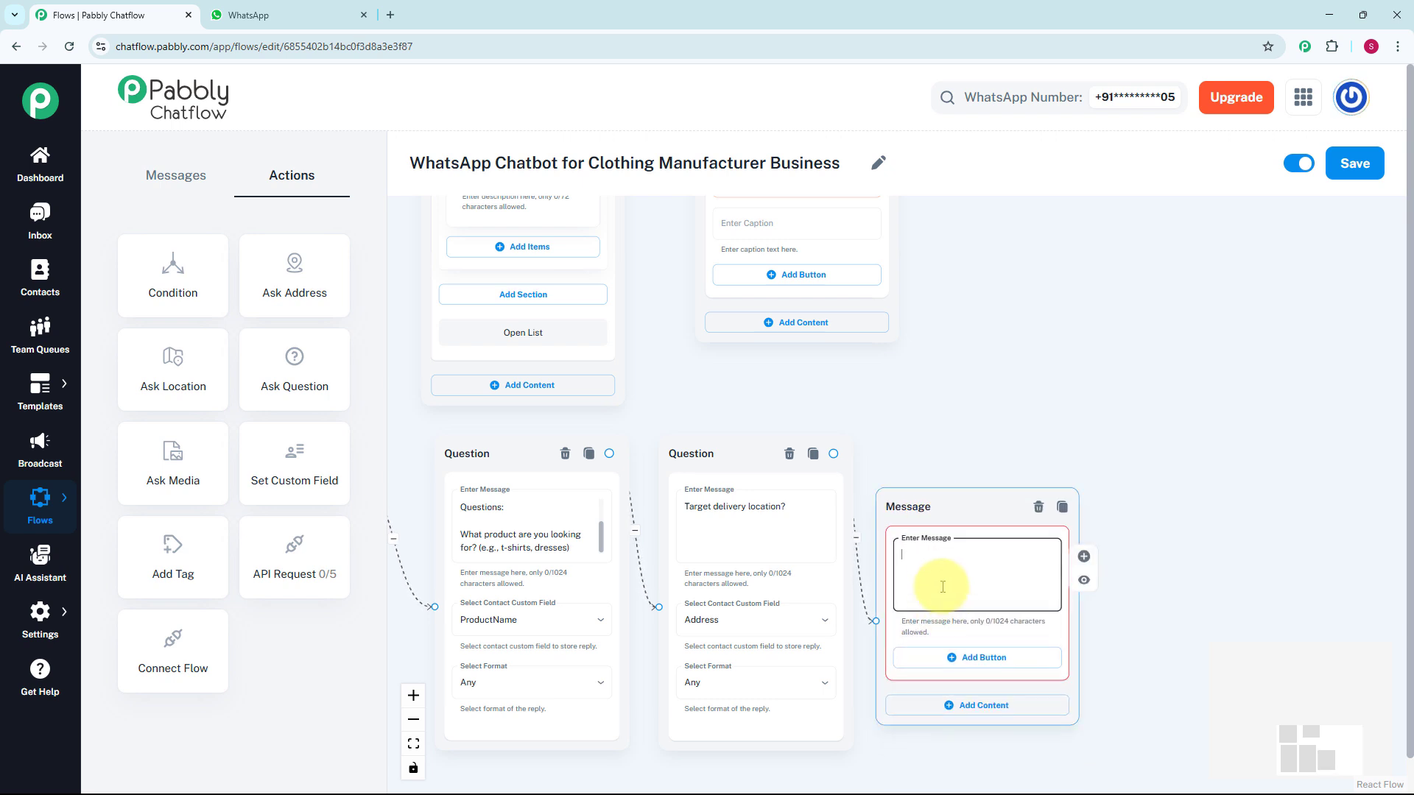
pyautogui.scroll(2, 939, 561)
pyautogui.write('✅ "Thanks! Our team will get back to you with the best price shortly."')
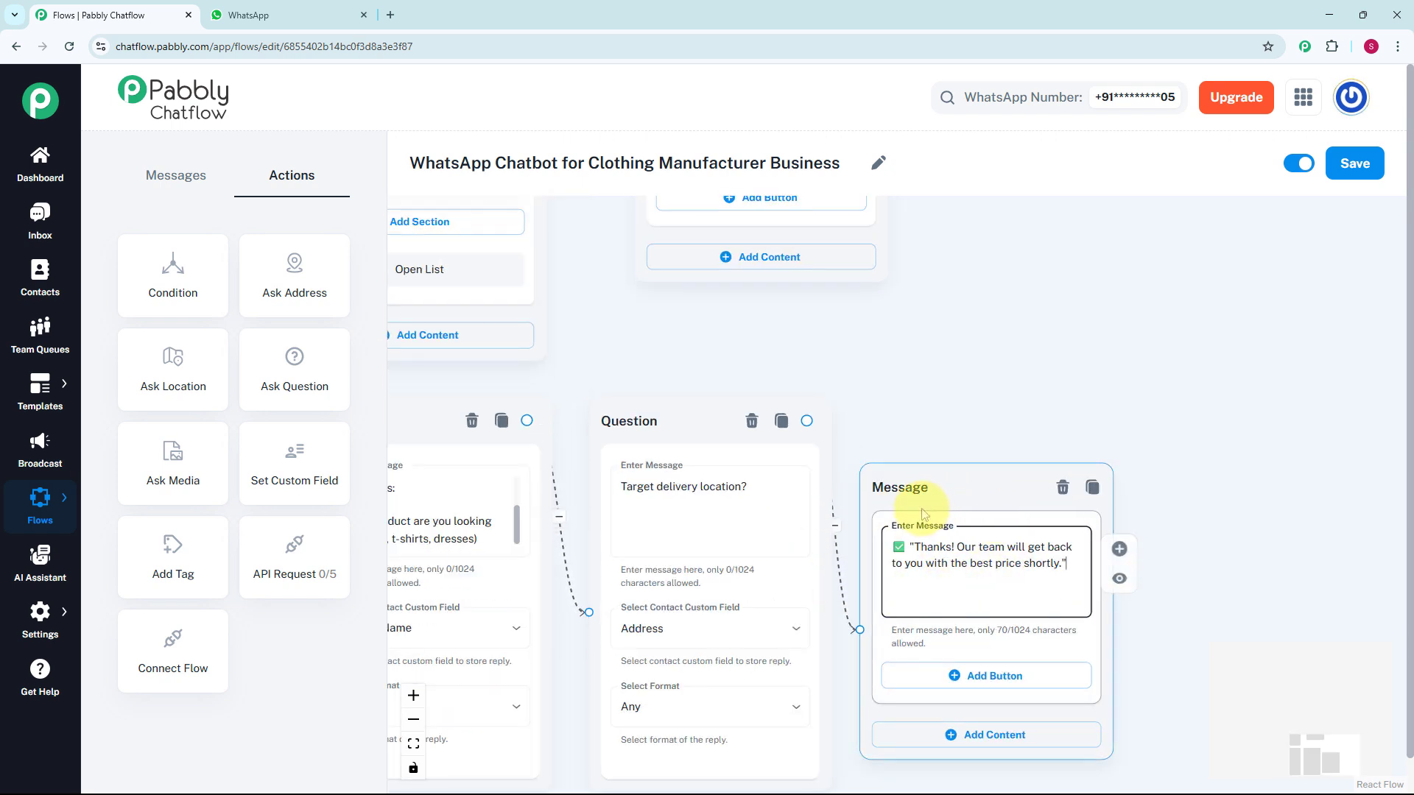
# Step: Connect the welcome message's Contact Support button to a new Text + Button message placed below the first question
pyautogui.scroll(-3, 899, 363)
pyautogui.moveTo(899, 363); pyautogui.dragTo(1030, 365)
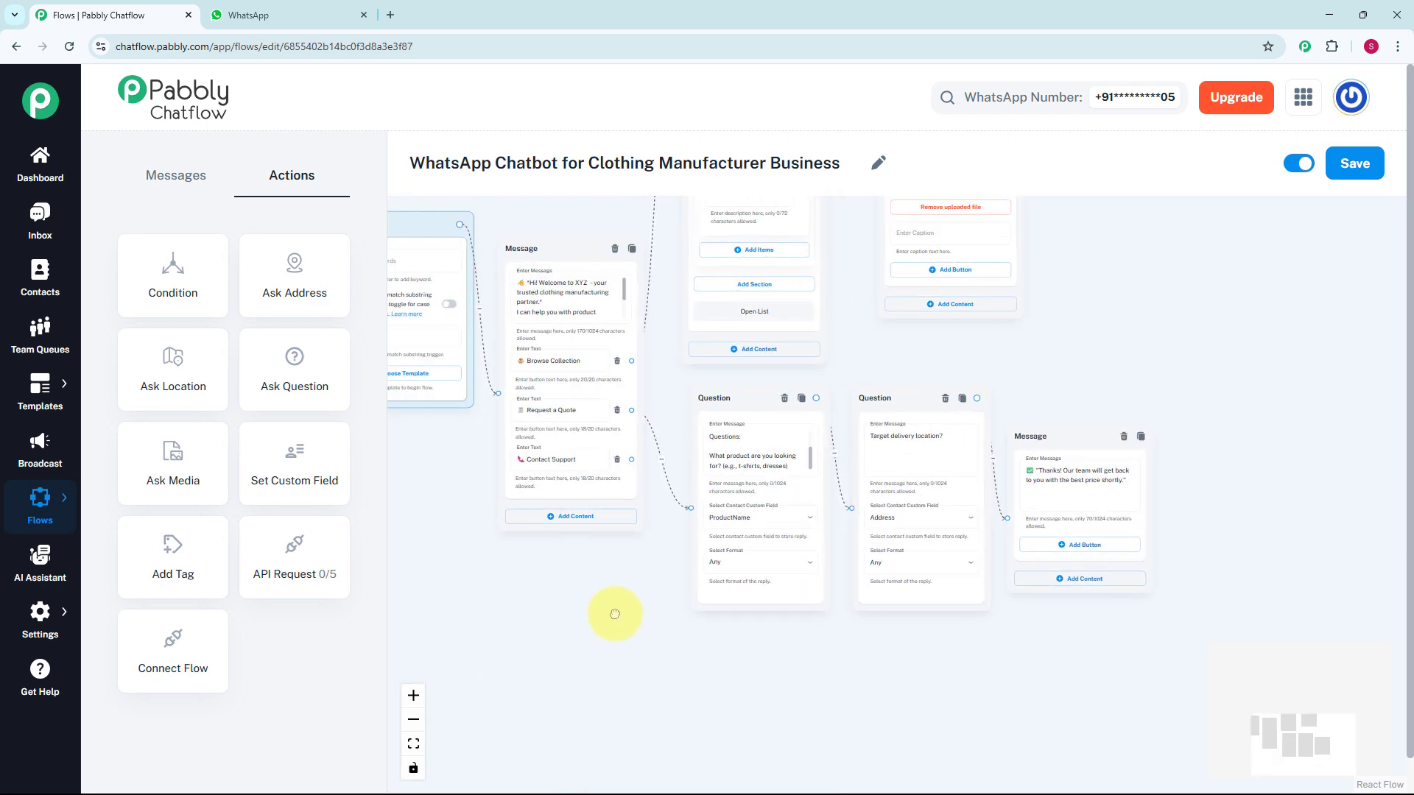
pyautogui.moveTo(616, 616); pyautogui.dragTo(578, 600)
pyautogui.scroll(2, 579, 599)
pyautogui.scroll(1, 582, 596)
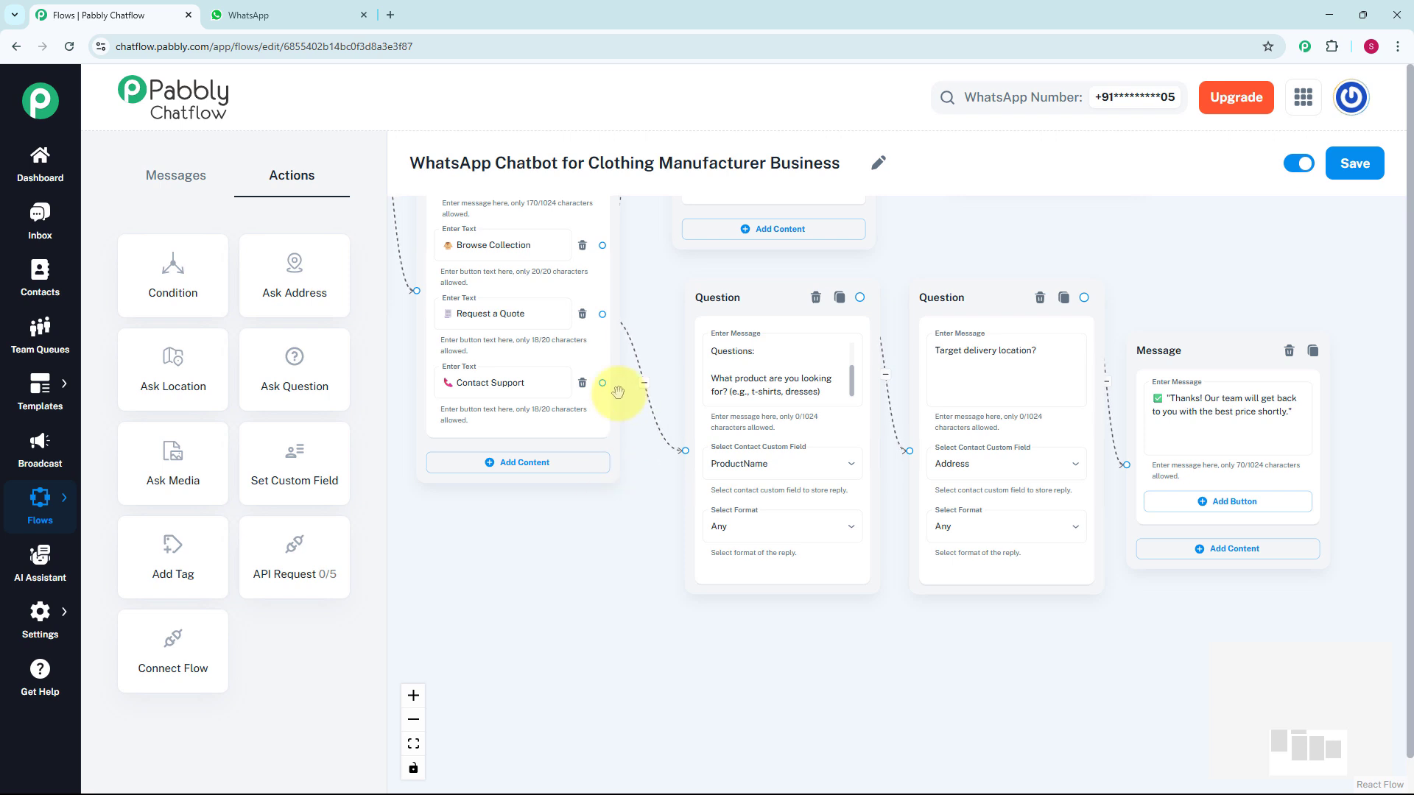
pyautogui.moveTo(683, 451); pyautogui.dragTo(775, 648)
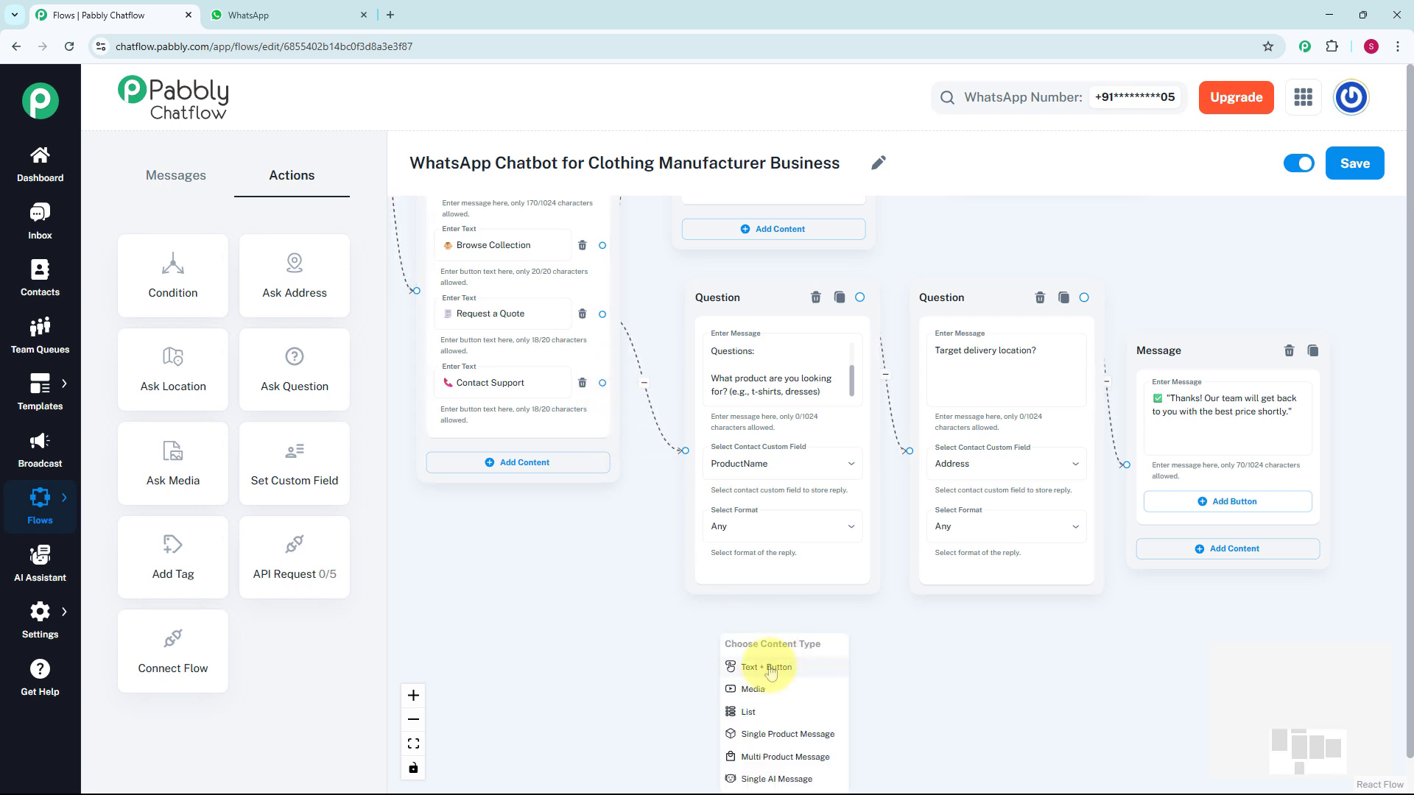
pyautogui.click(772, 665)
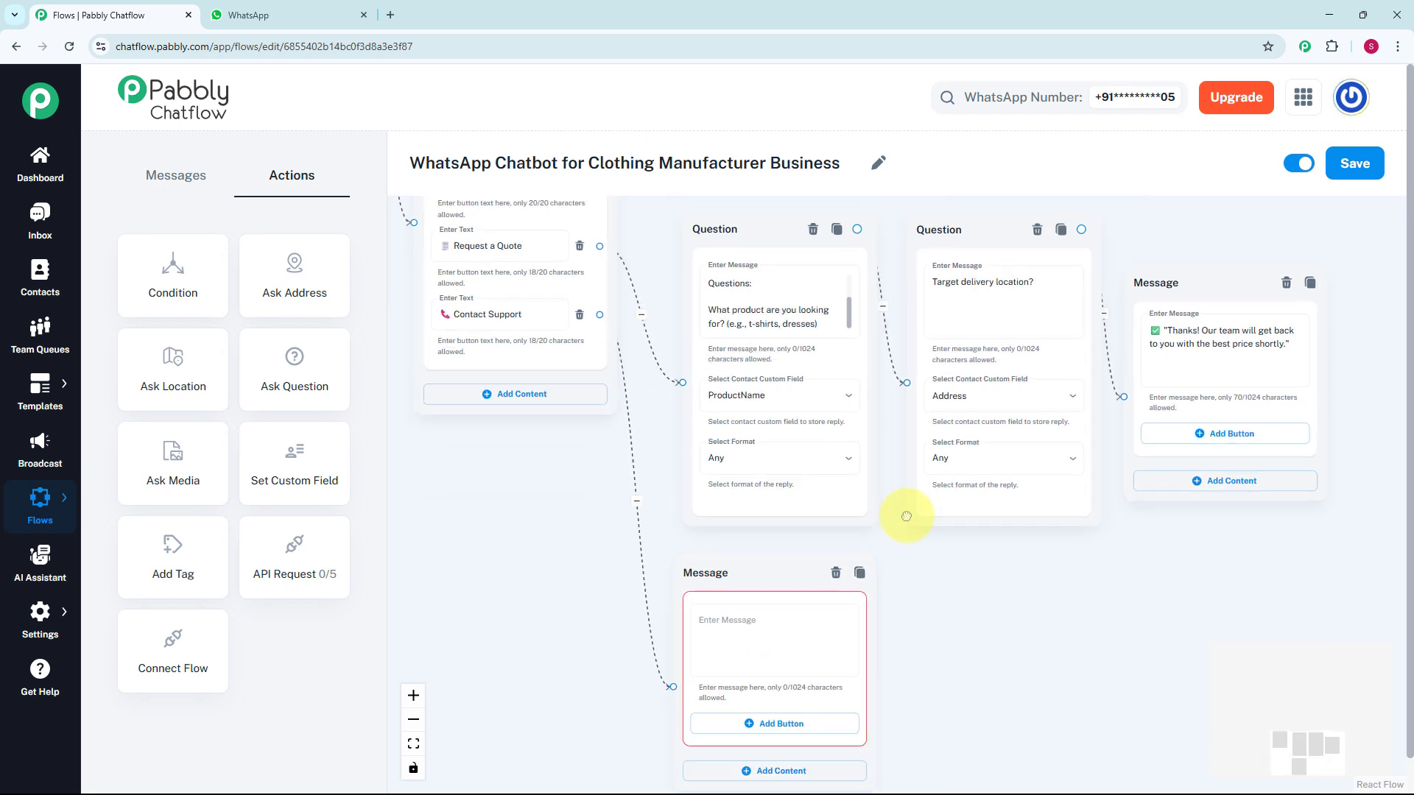
# Step: Fill the support message with "You can reach us at" followed by the business's contact e-mail and phone number
pyautogui.click(744, 501)
pyautogui.scroll(1, 744, 501)
pyautogui.write('You can reach us at 📧 [em***@example.com] or 📞 [12****6]')
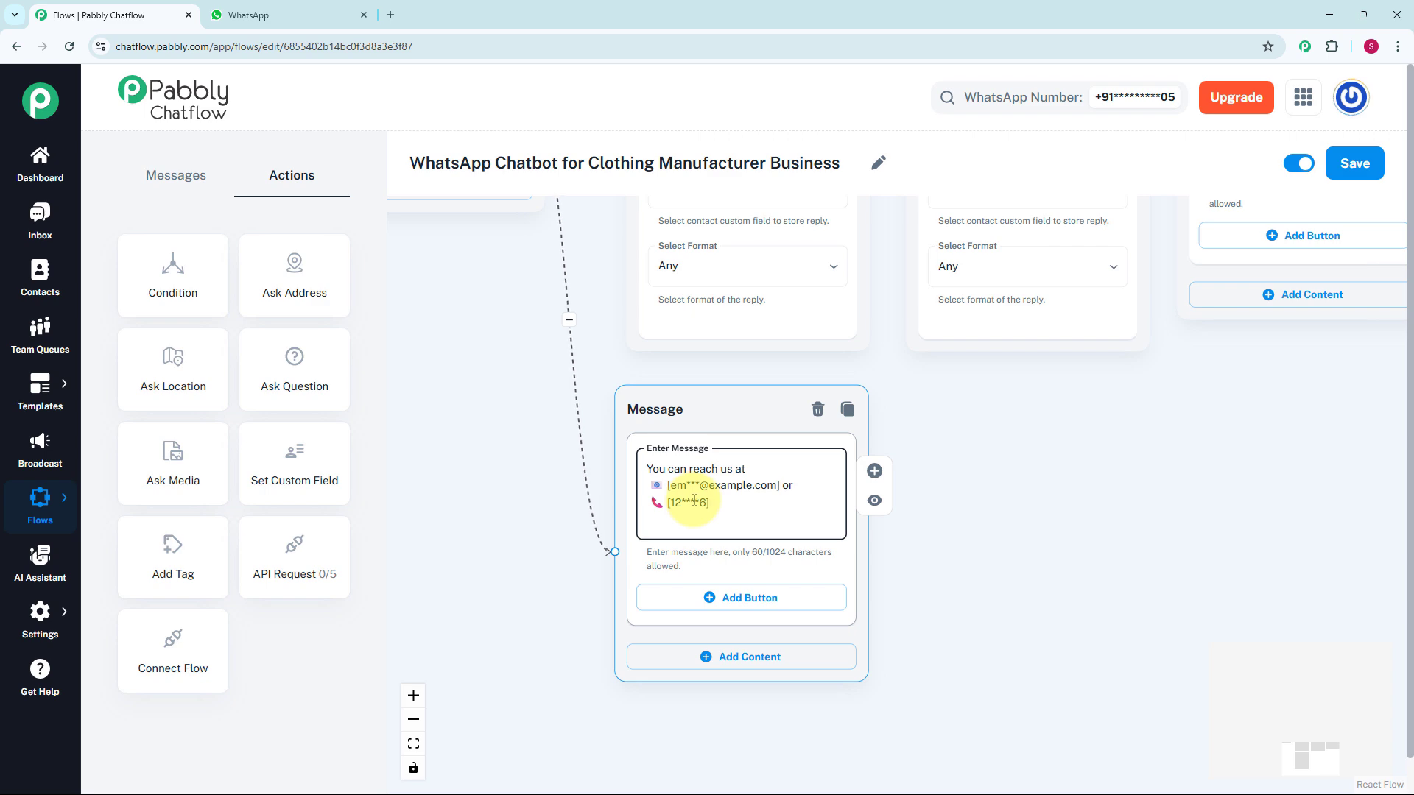
# Step: Review the layout of the whole chatbot flow from Flow Start to the final messages
pyautogui.scroll(-5, 1016, 499)
pyautogui.moveTo(1016, 498); pyautogui.dragTo(961, 710)
pyautogui.scroll(-2, 989, 653)
pyautogui.scroll(-2, 1147, 363)
pyautogui.moveTo(1146, 360); pyautogui.dragTo(1046, 482)
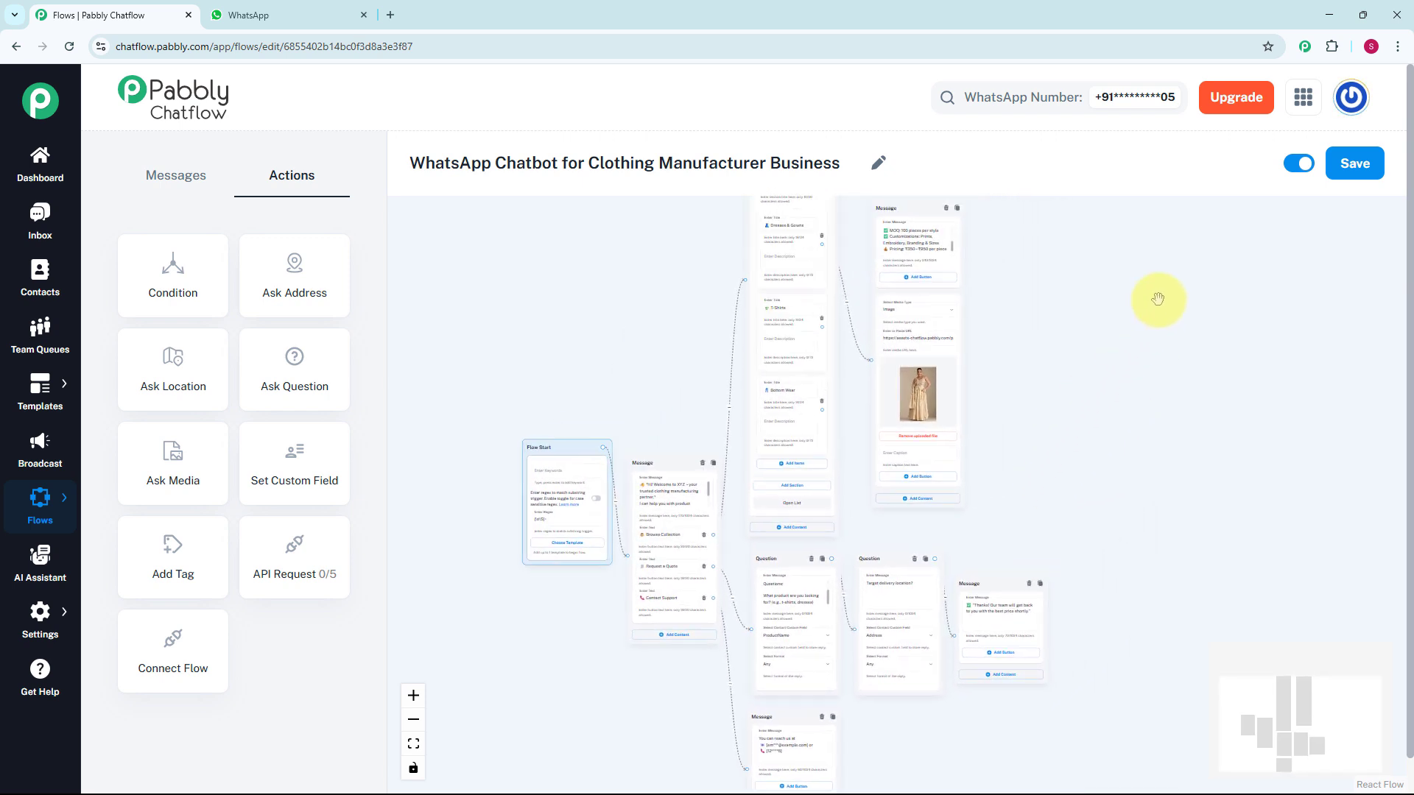
# Step: Save the completed clothing manufacturer chatbot flow
pyautogui.click(1343, 177)
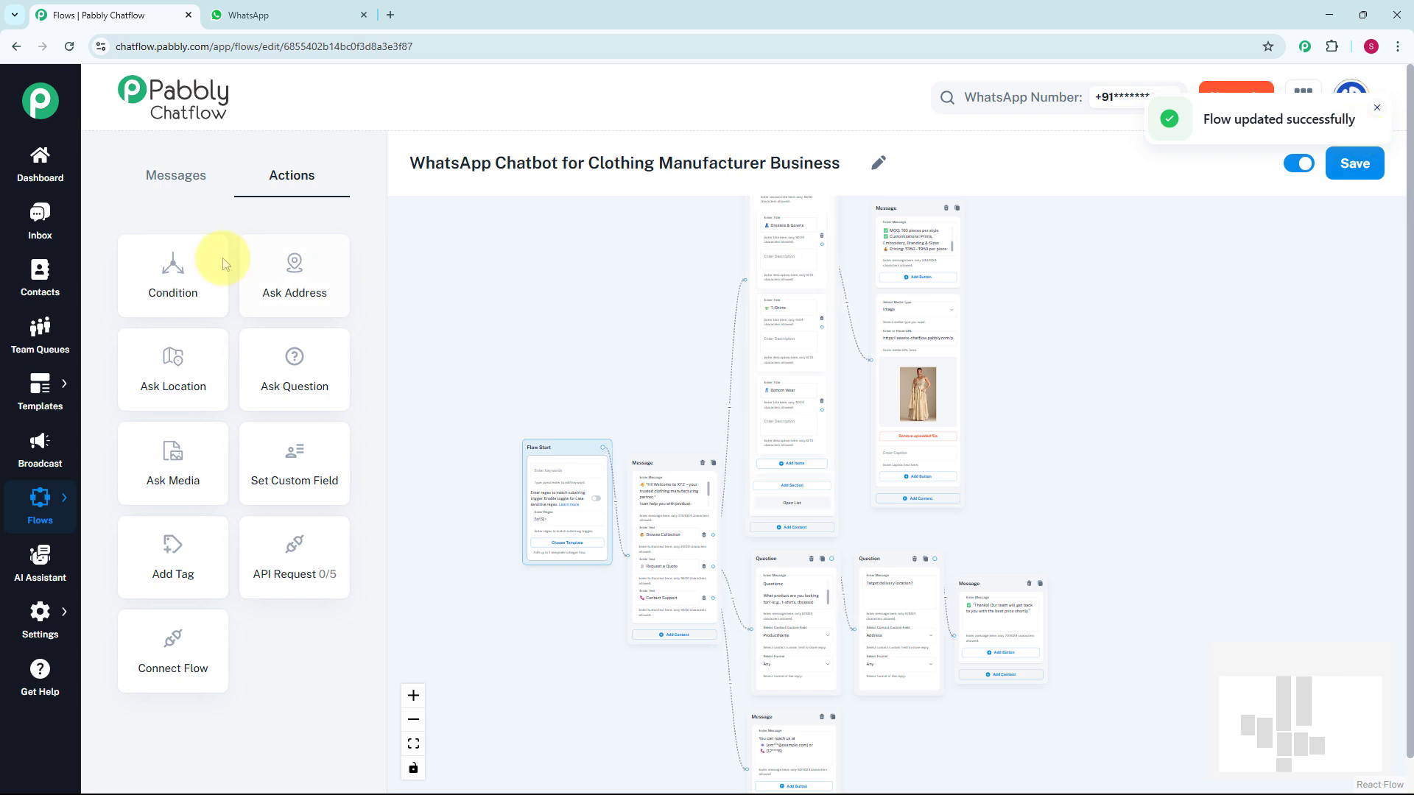
# Step: Open the inbox and review the test conversation's chatbot replies, from the welcome menu through the catalog and Dresses & Gowns details to the quote questions
pyautogui.click(32, 233)
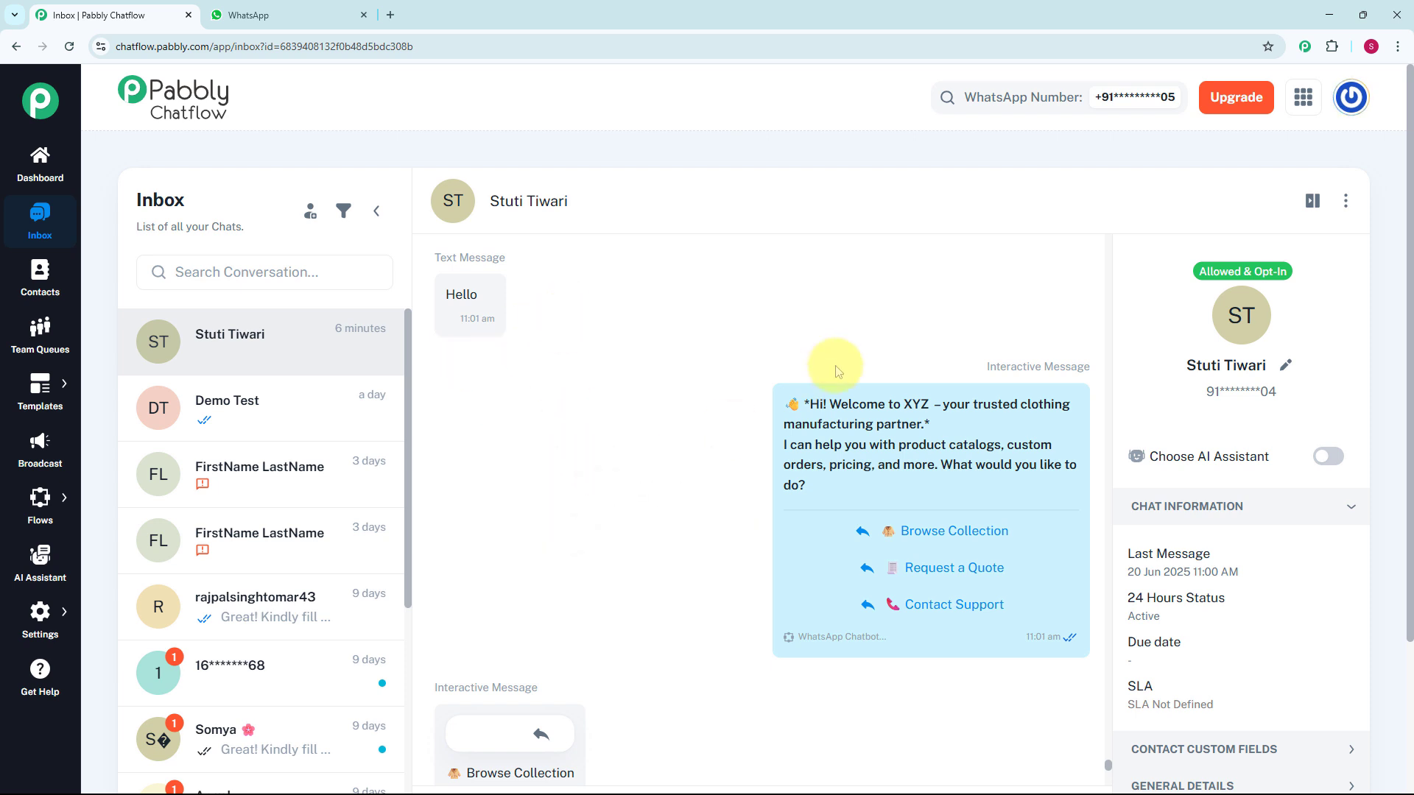
pyautogui.scroll(-4, 835, 371)
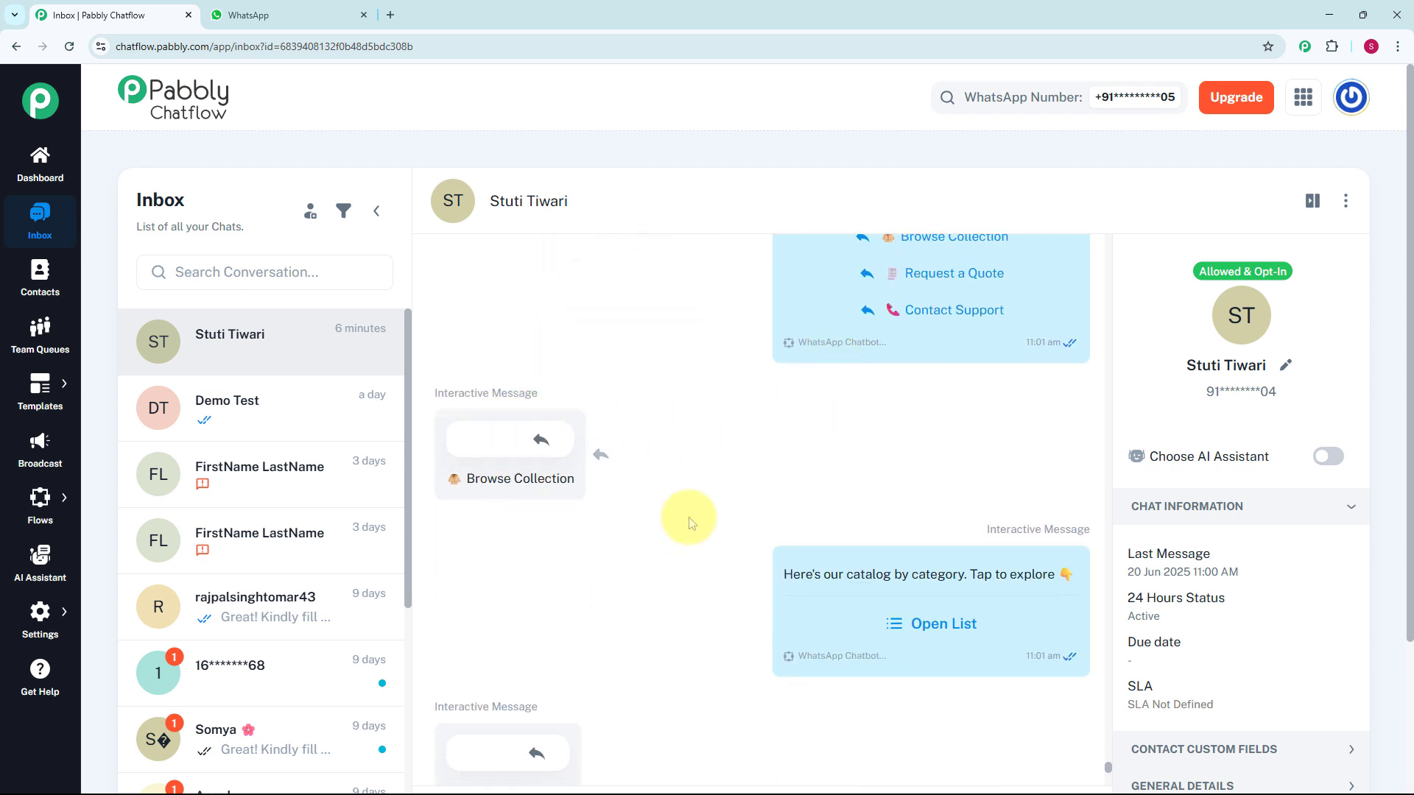
pyautogui.moveTo(864, 550)
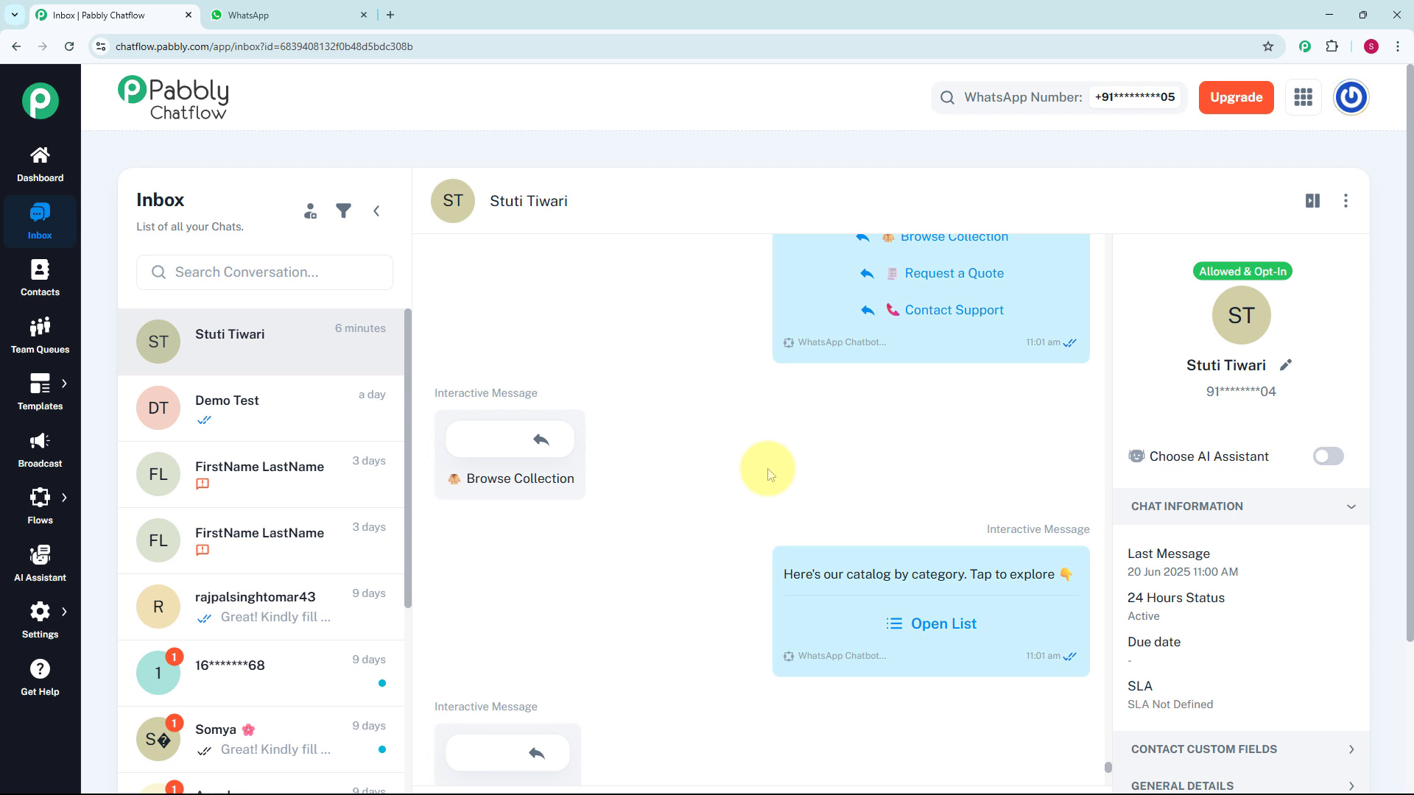
pyautogui.scroll(-3, 767, 470)
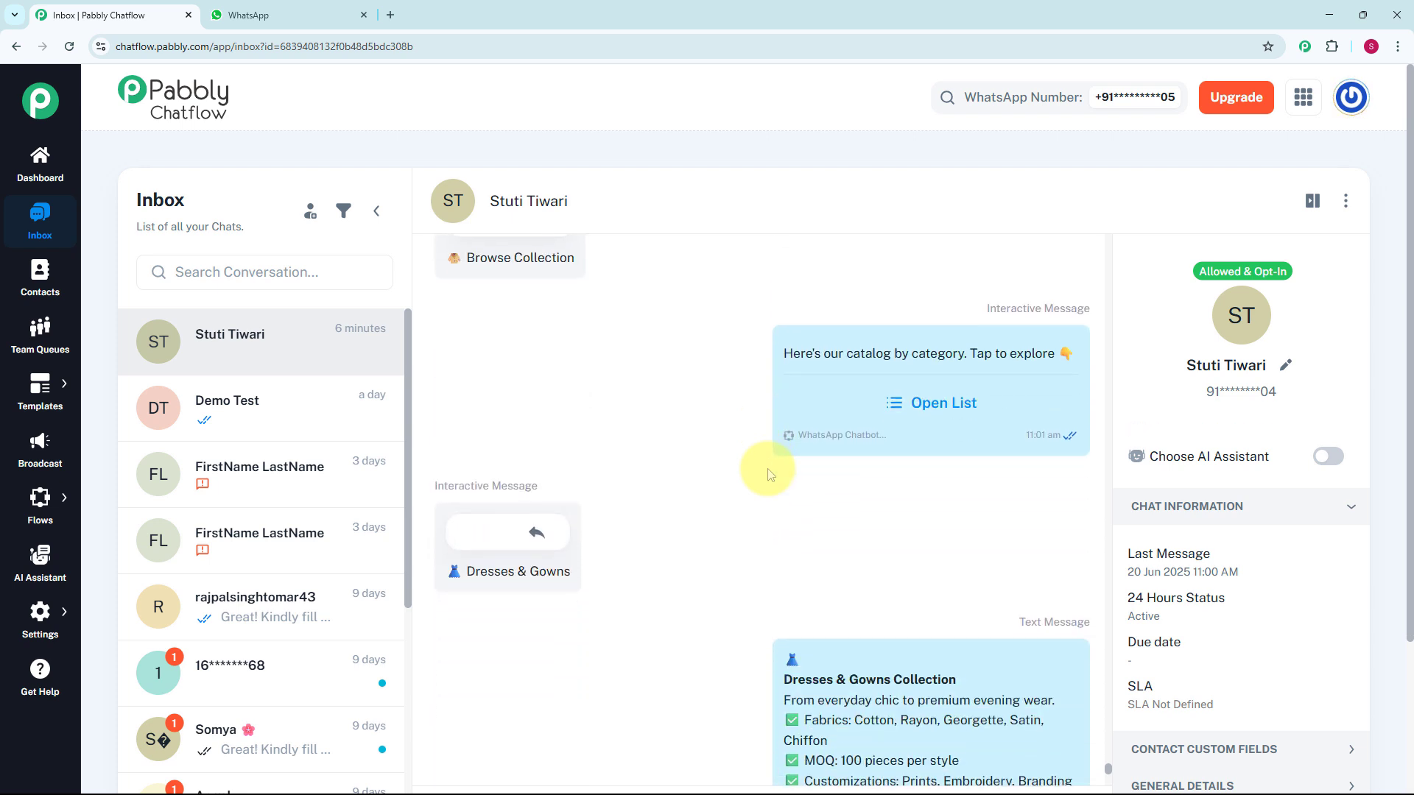
pyautogui.scroll(-2, 767, 470)
pyautogui.scroll(-3, 768, 475)
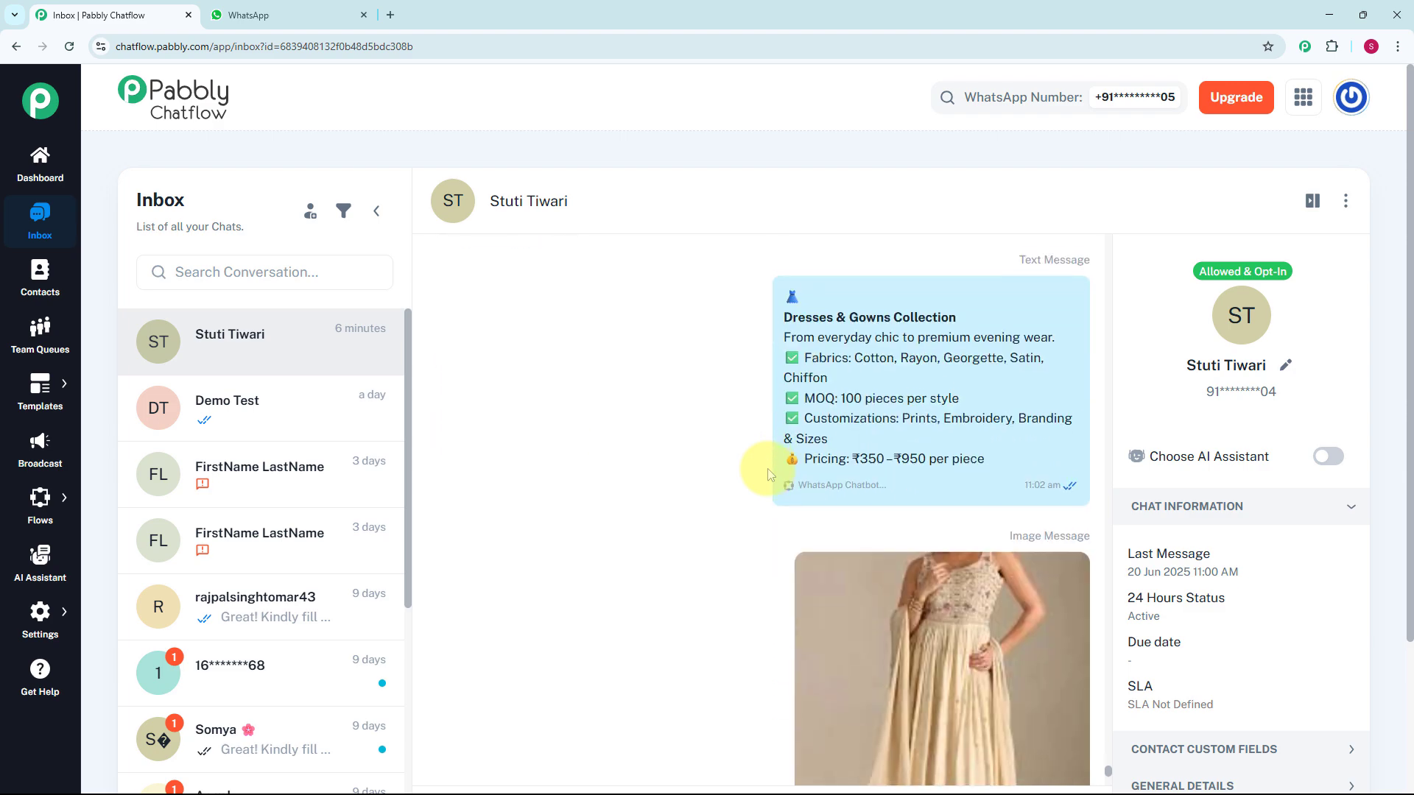
pyautogui.scroll(-5, 767, 475)
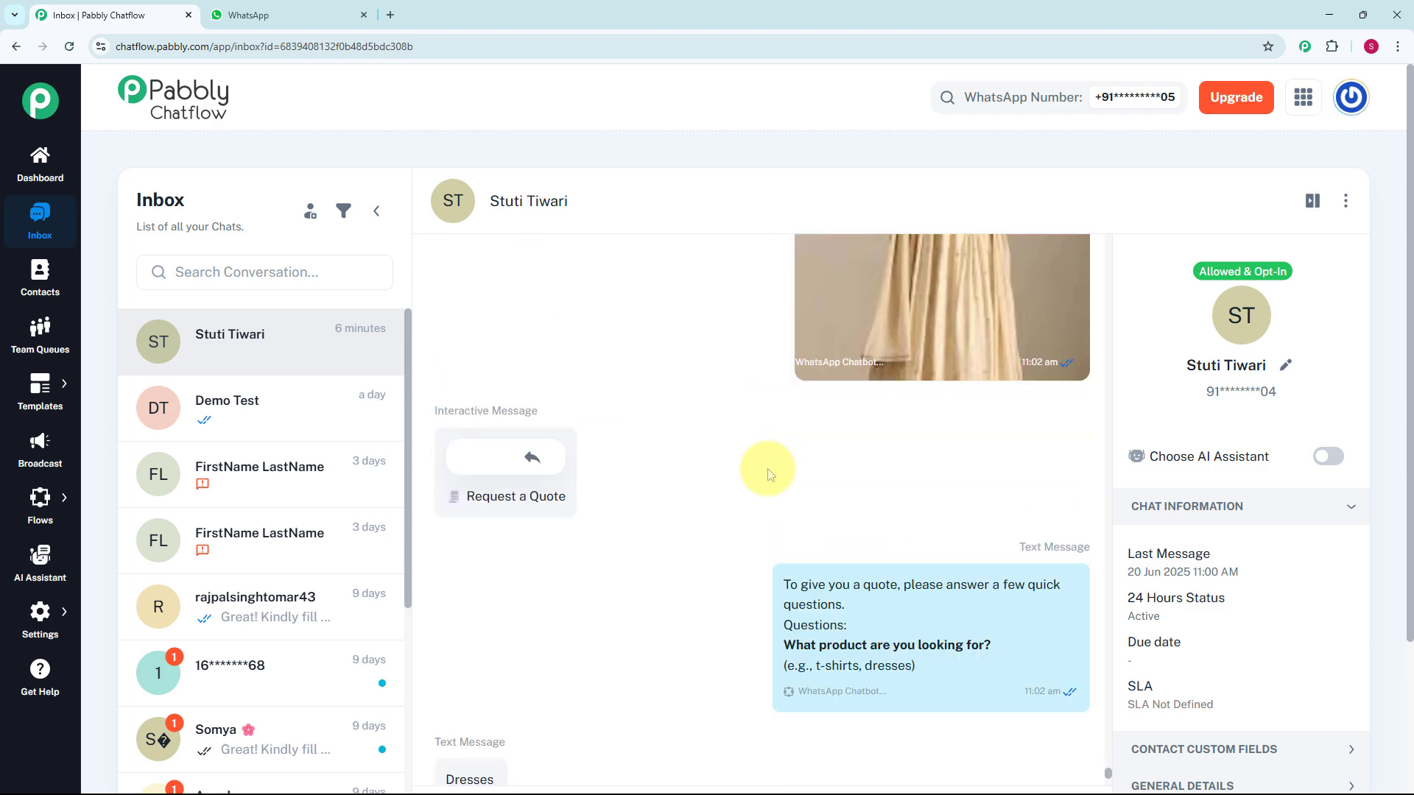